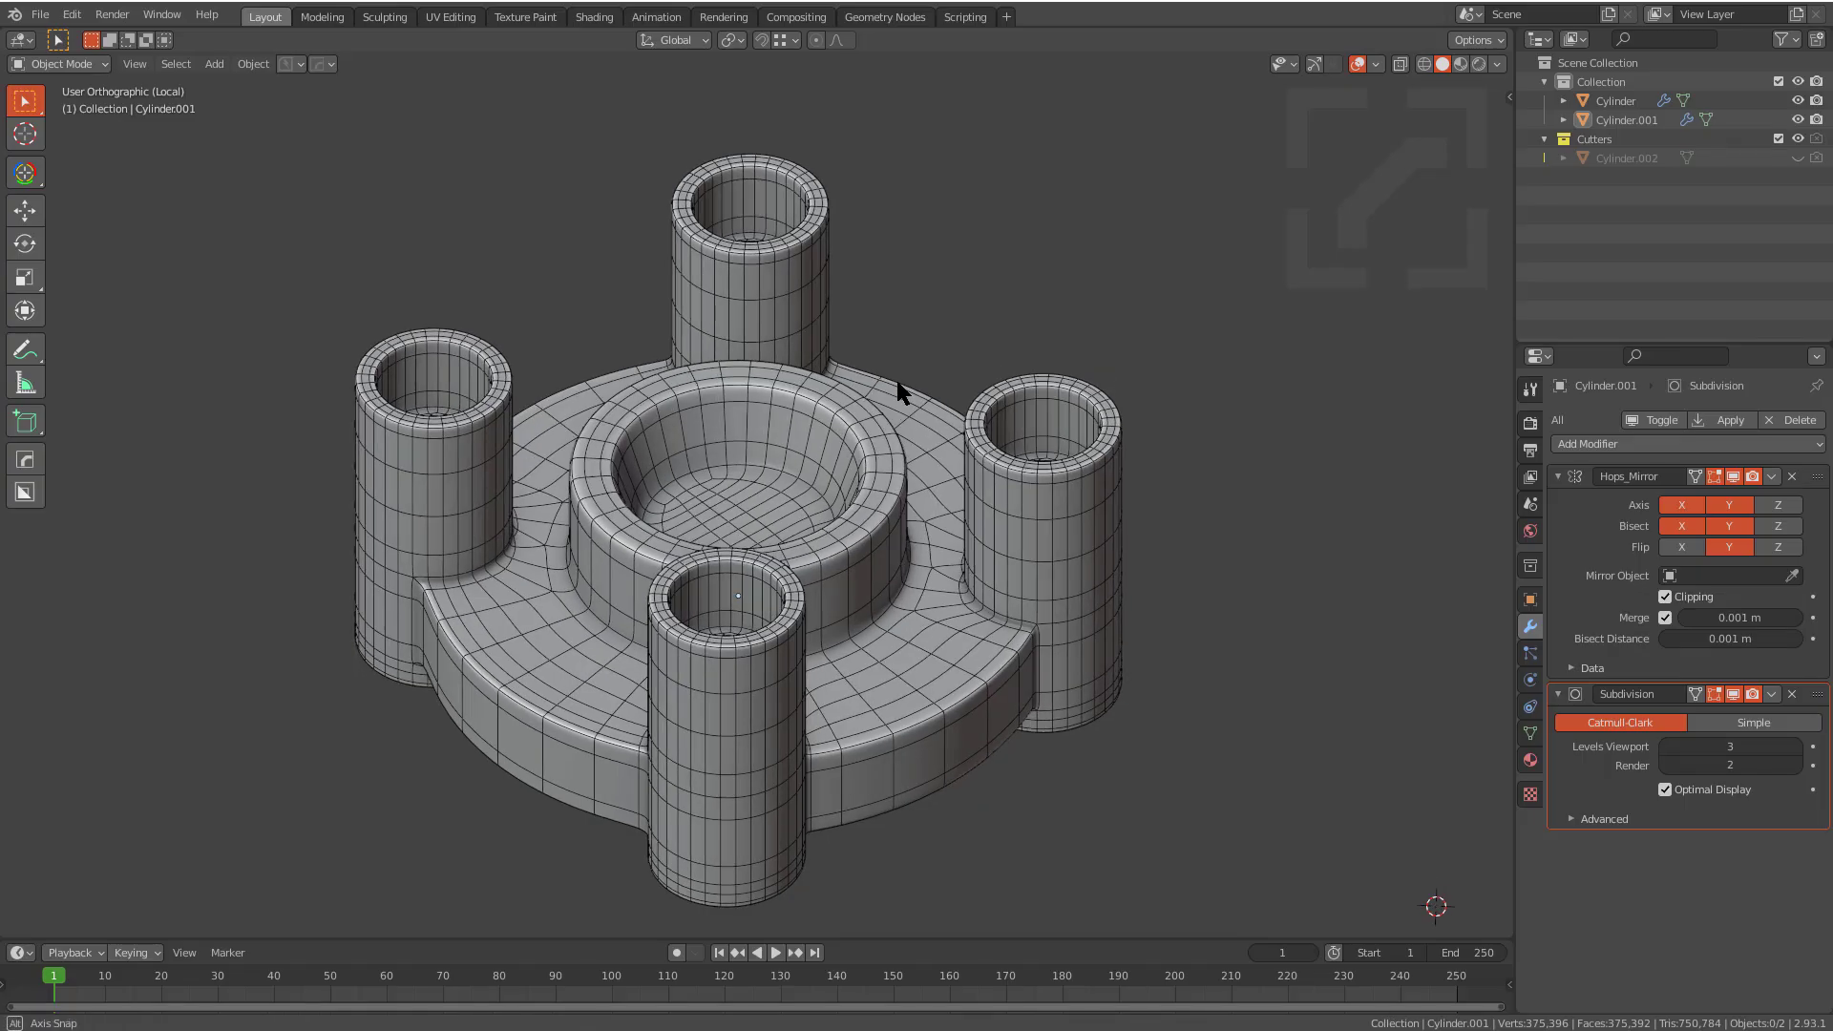
Step: Exit local view, then select and frame the neighbouring triangulated copy of the round base with four tubes
{"action": "key", "text": "KP_Divide"}
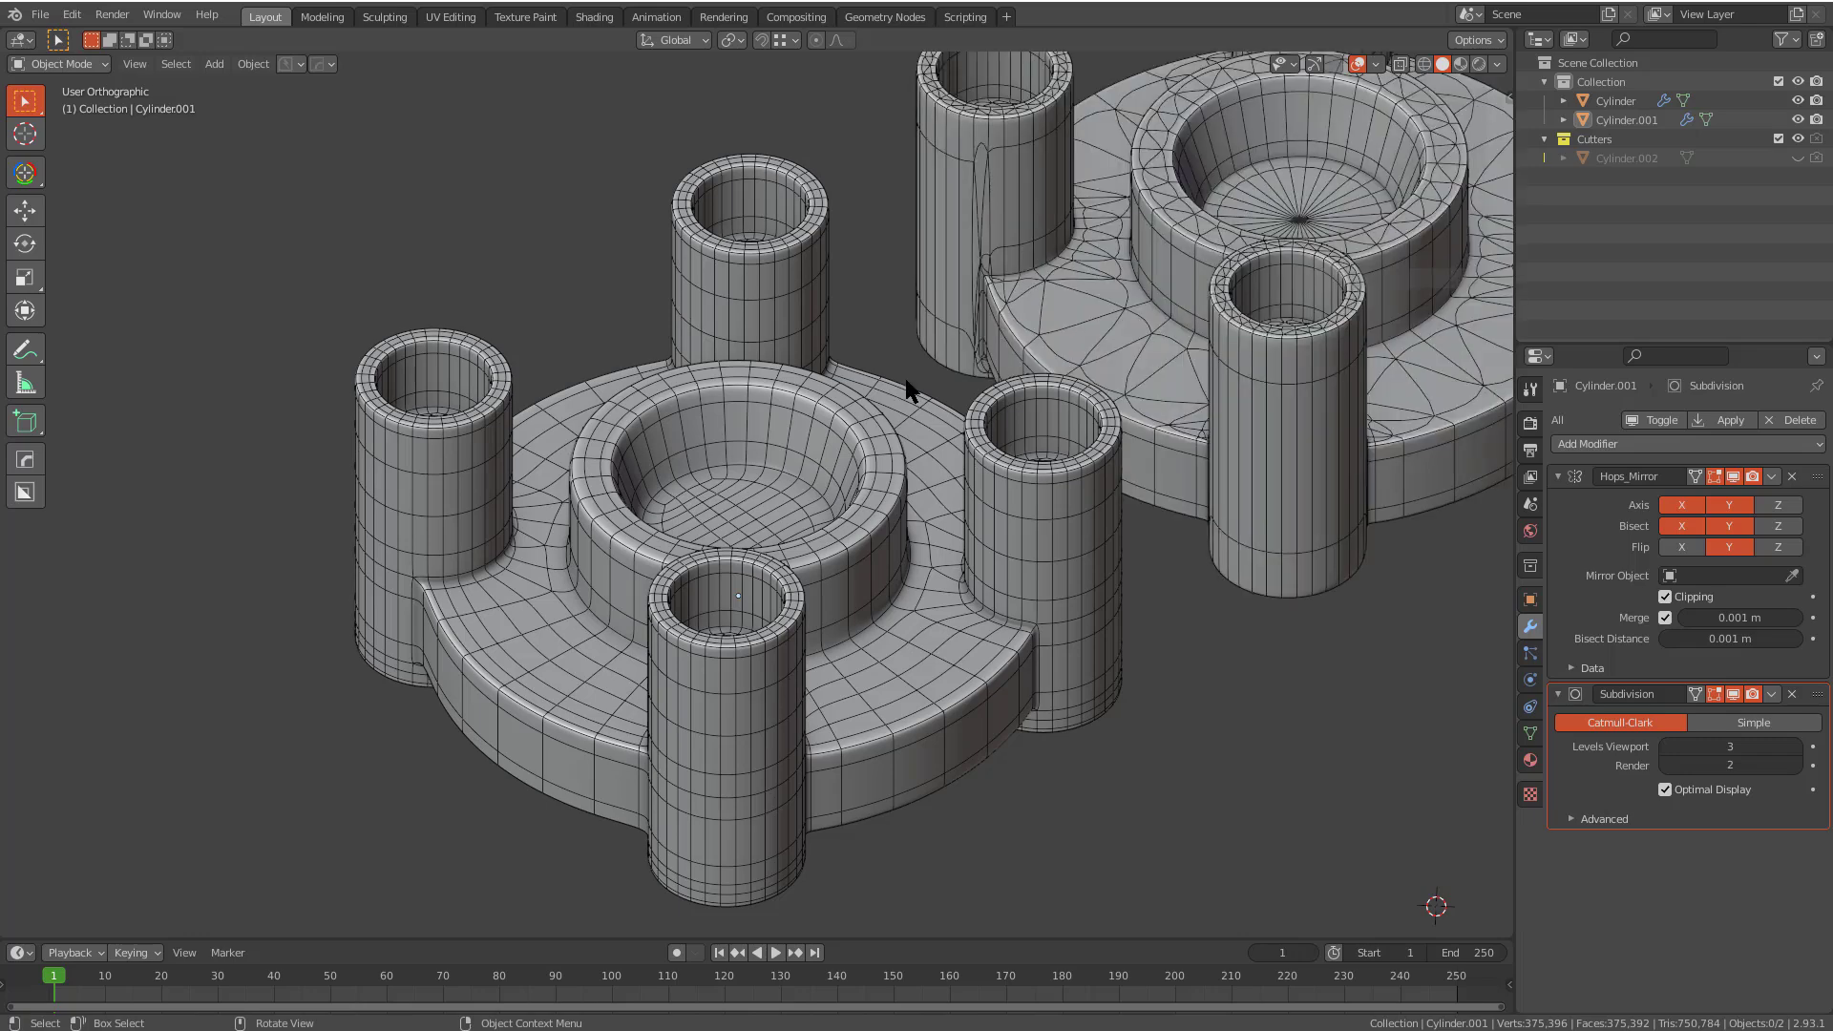
{"action": "left_click", "coordinate": [1037, 271]}
{"action": "key", "text": "KP_Decimal"}
{"action": "scroll", "coordinate": [643, 468], "scroll_direction": "up", "scroll_amount": 3}
{"action": "scroll", "coordinate": [630, 387], "scroll_direction": "down", "scroll_amount": 1}
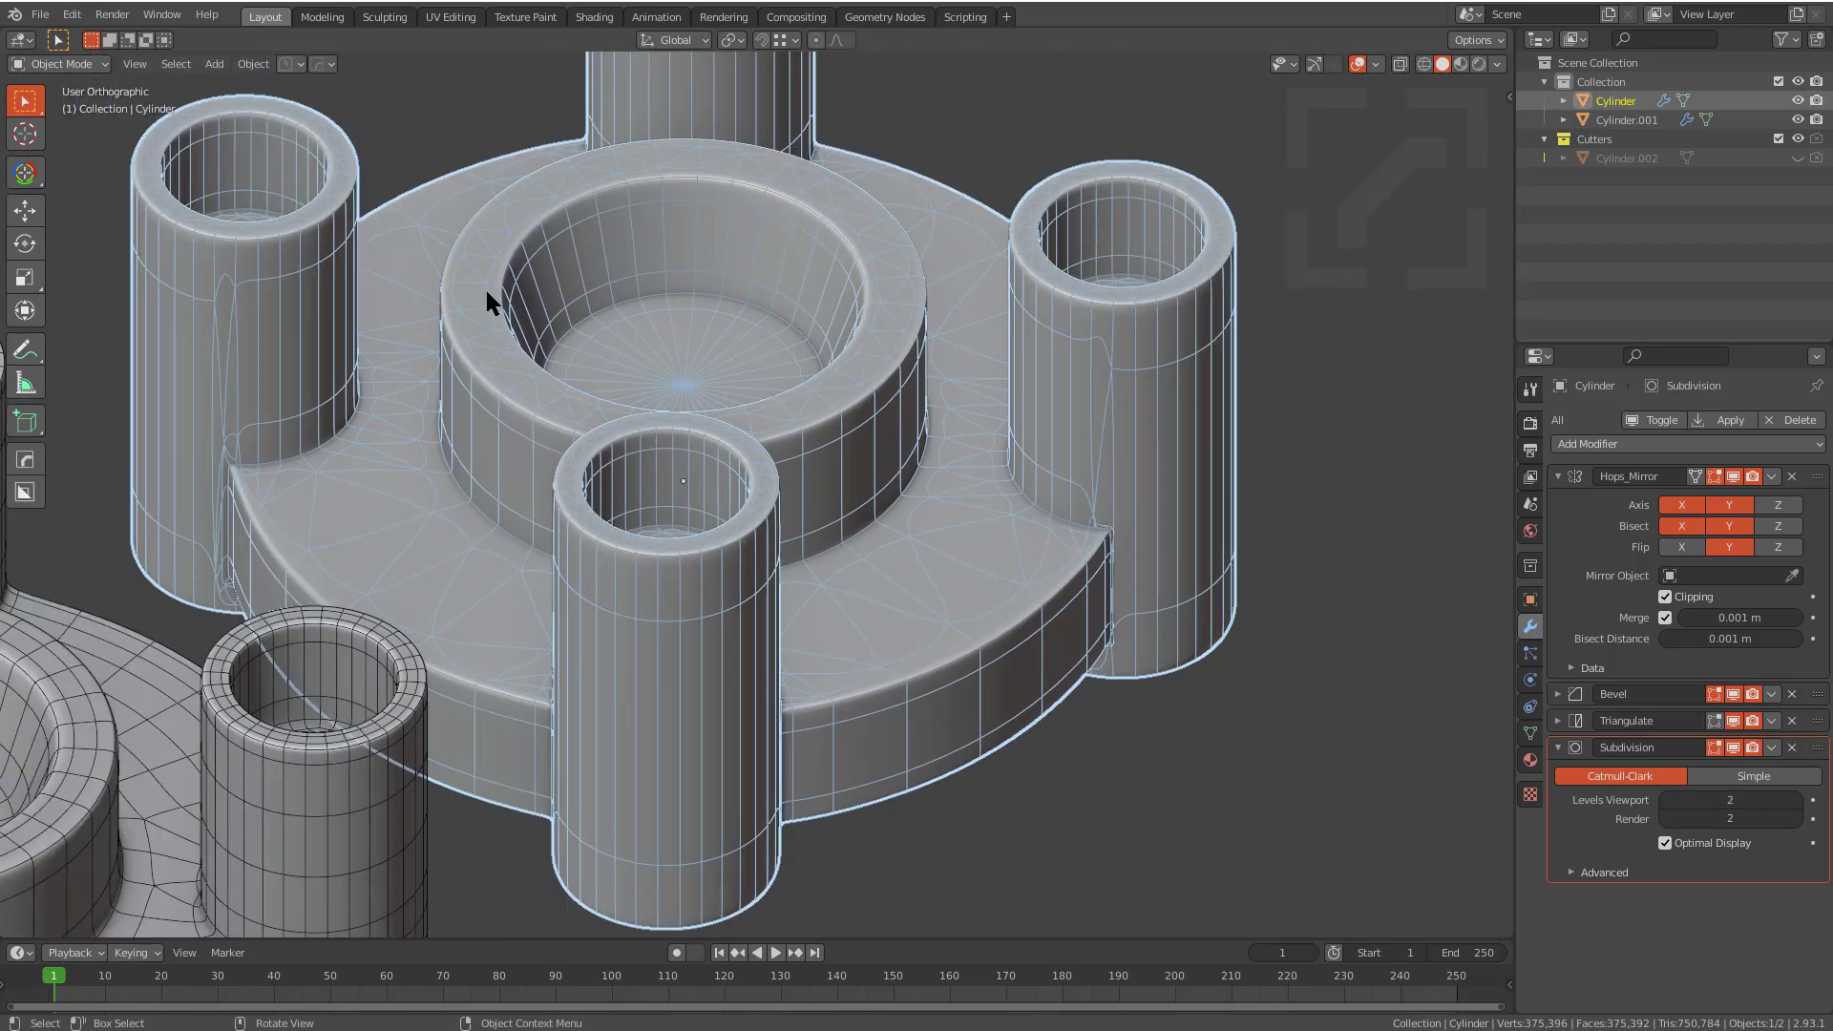
{"action": "middle_click_drag", "start_coordinate": [610, 240], "coordinate": [691, 426], "text": "shift"}
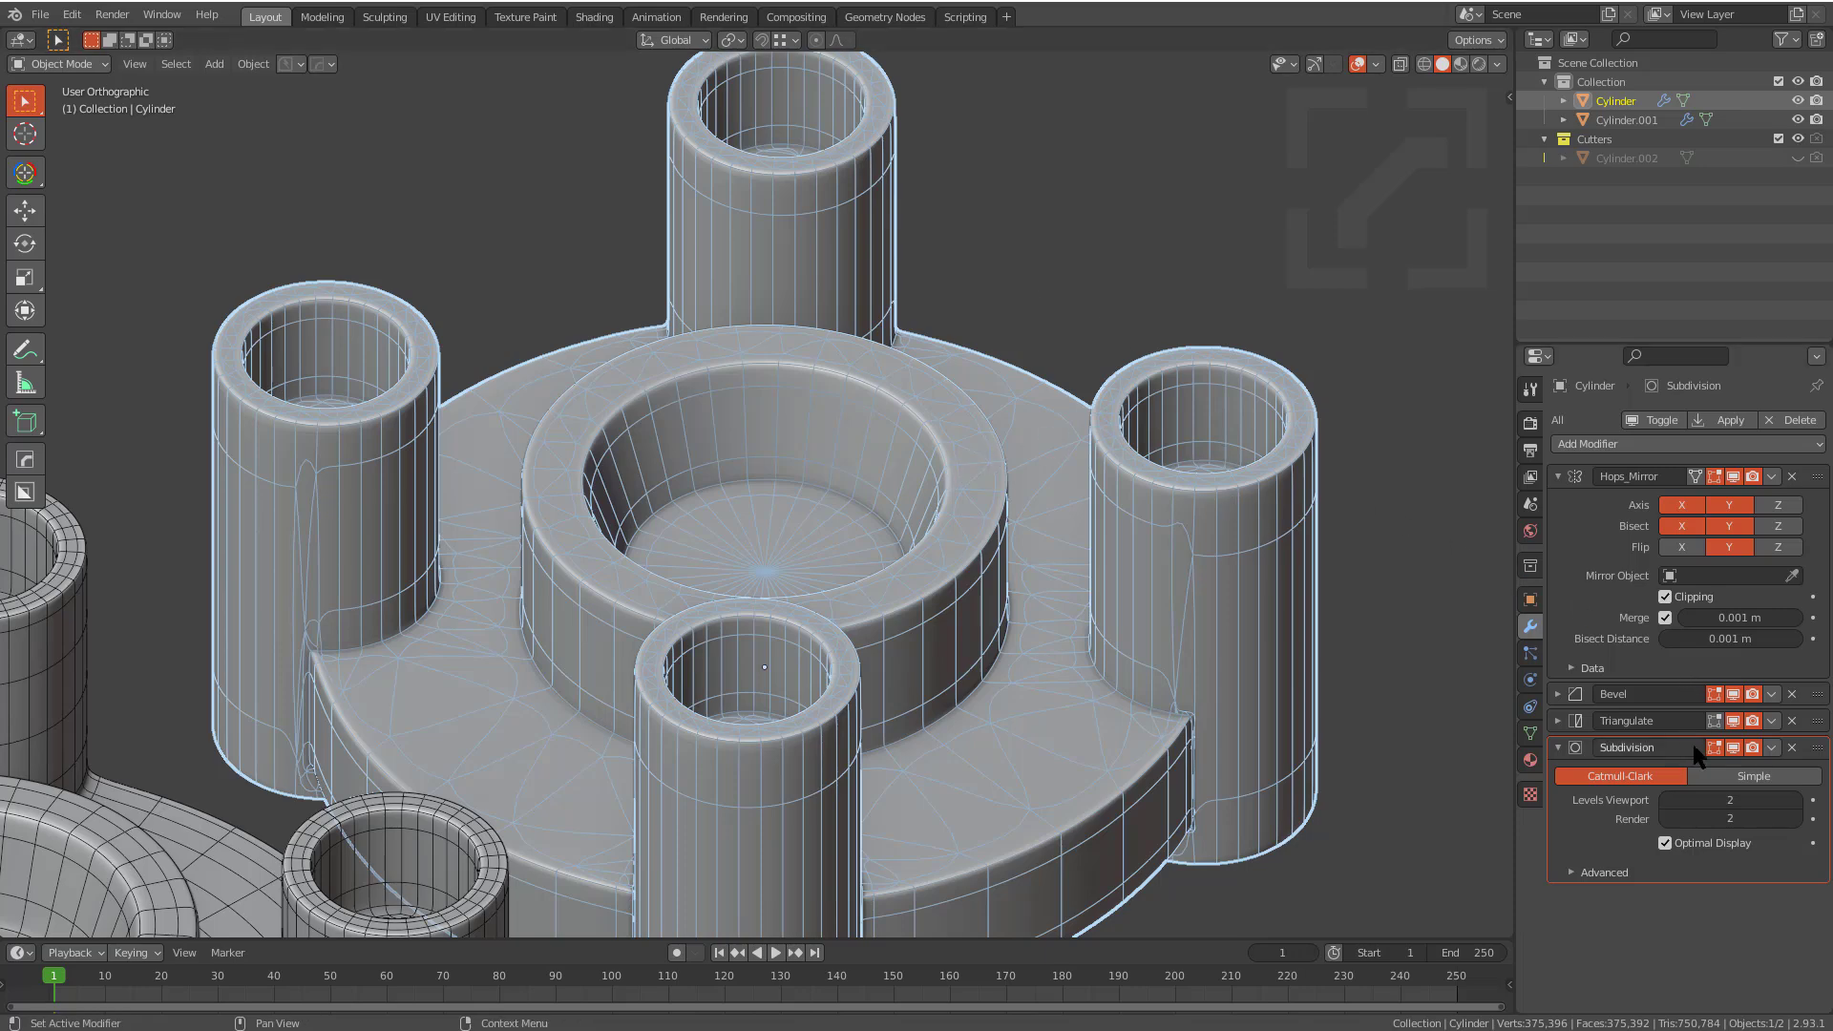
Step: Turn off the viewport display of the model's Bevel, Triangulate and Subdivision modifiers
{"action": "left_click", "coordinate": [1733, 694]}
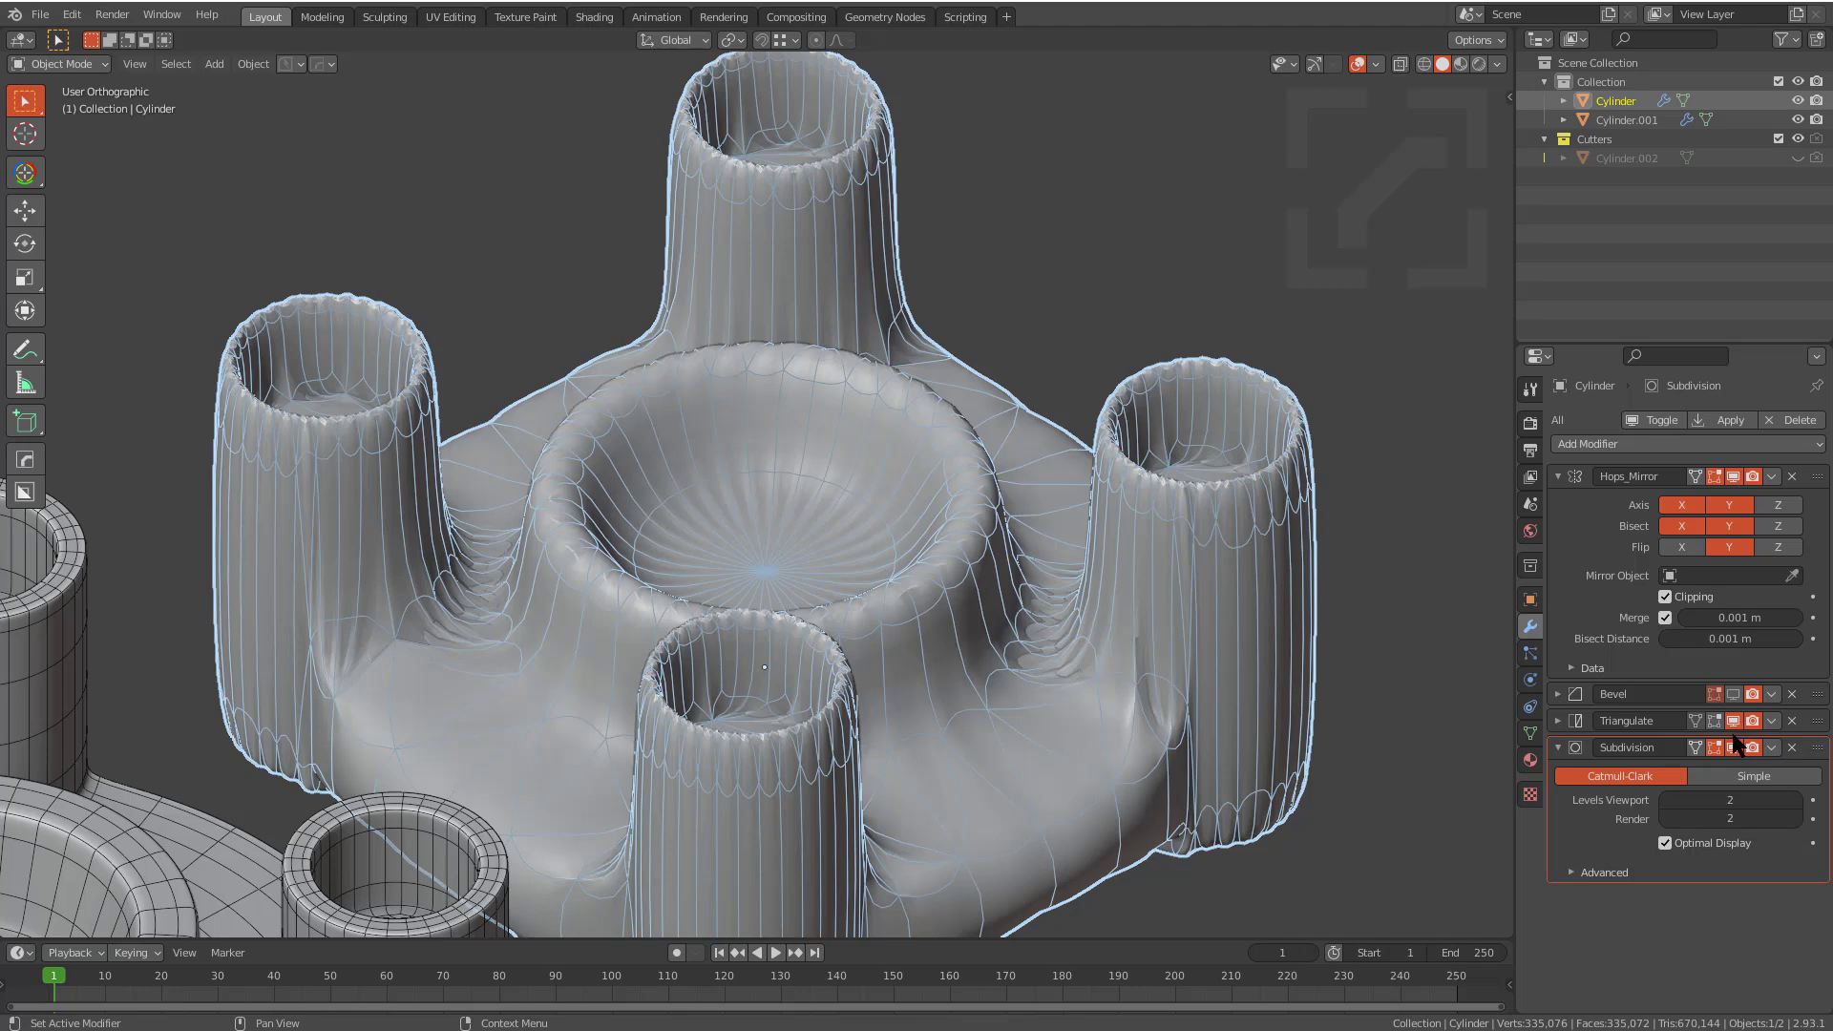
{"action": "left_click", "coordinate": [1734, 748]}
{"action": "middle_click_drag", "start_coordinate": [1130, 711], "coordinate": [1137, 407]}
{"action": "scroll", "coordinate": [873, 305], "scroll_direction": "up", "scroll_amount": 4}
{"action": "scroll", "coordinate": [1233, 524], "scroll_direction": "down", "scroll_amount": 3}
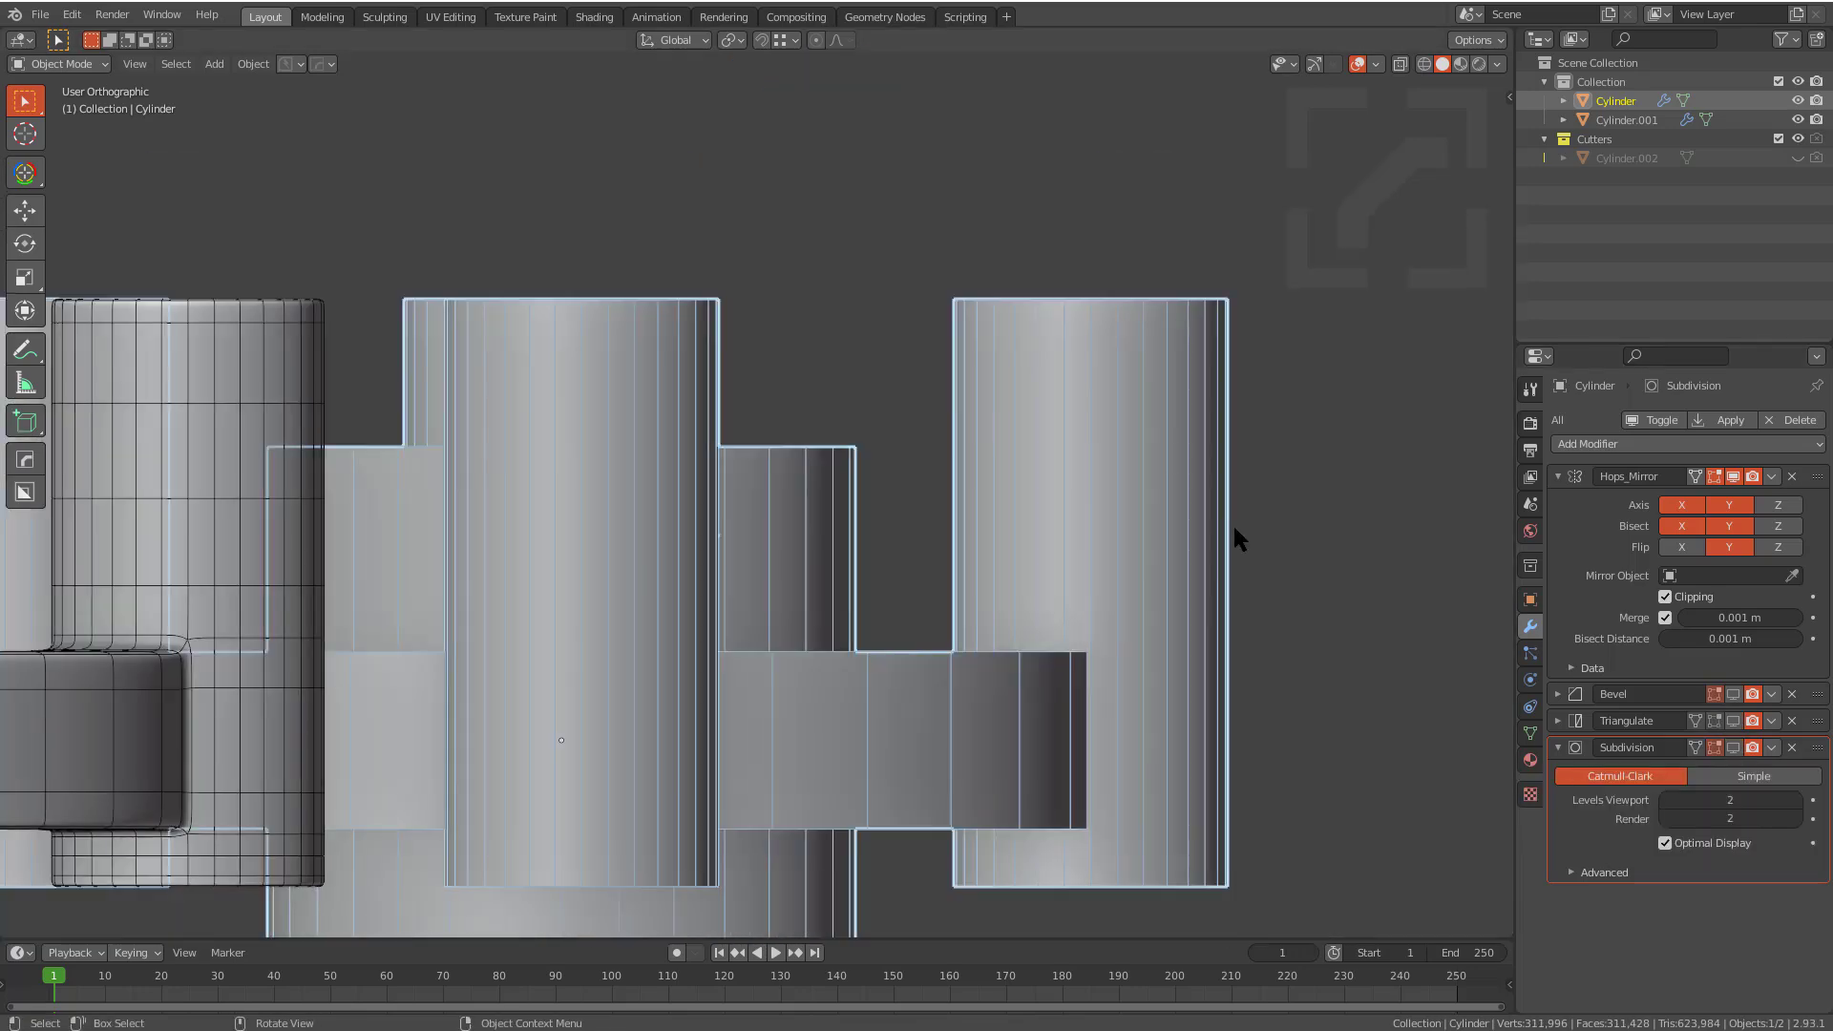
Step: Edit the mesh in X-ray and knife-cut the tube's middle with a box about 1.322 by 0.422
{"action": "key", "text": "Tab"}
{"action": "middle_click_drag", "start_coordinate": [1198, 525], "coordinate": [965, 462], "text": "shift"}
{"action": "scroll", "coordinate": [973, 453], "scroll_direction": "up", "scroll_amount": 2}
{"action": "key", "text": "alt+z"}
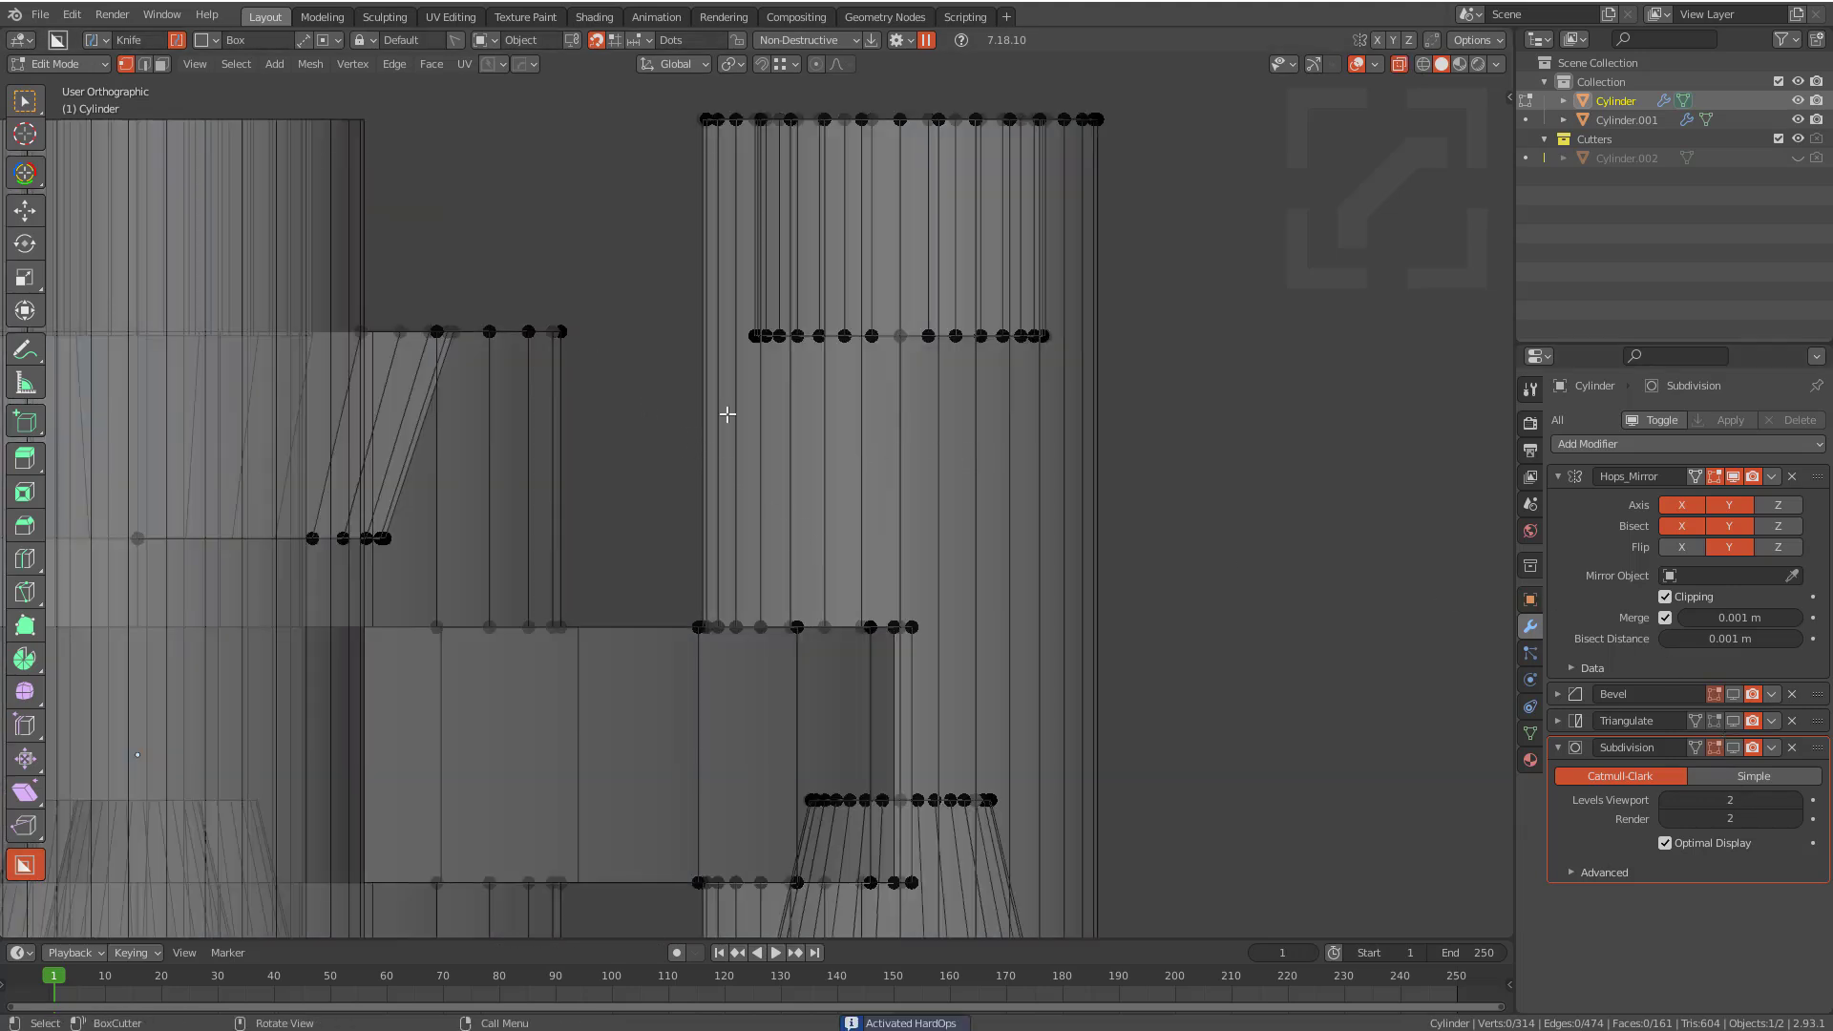
{"action": "left_click_drag", "start_coordinate": [645, 387], "coordinate": [1199, 564]}
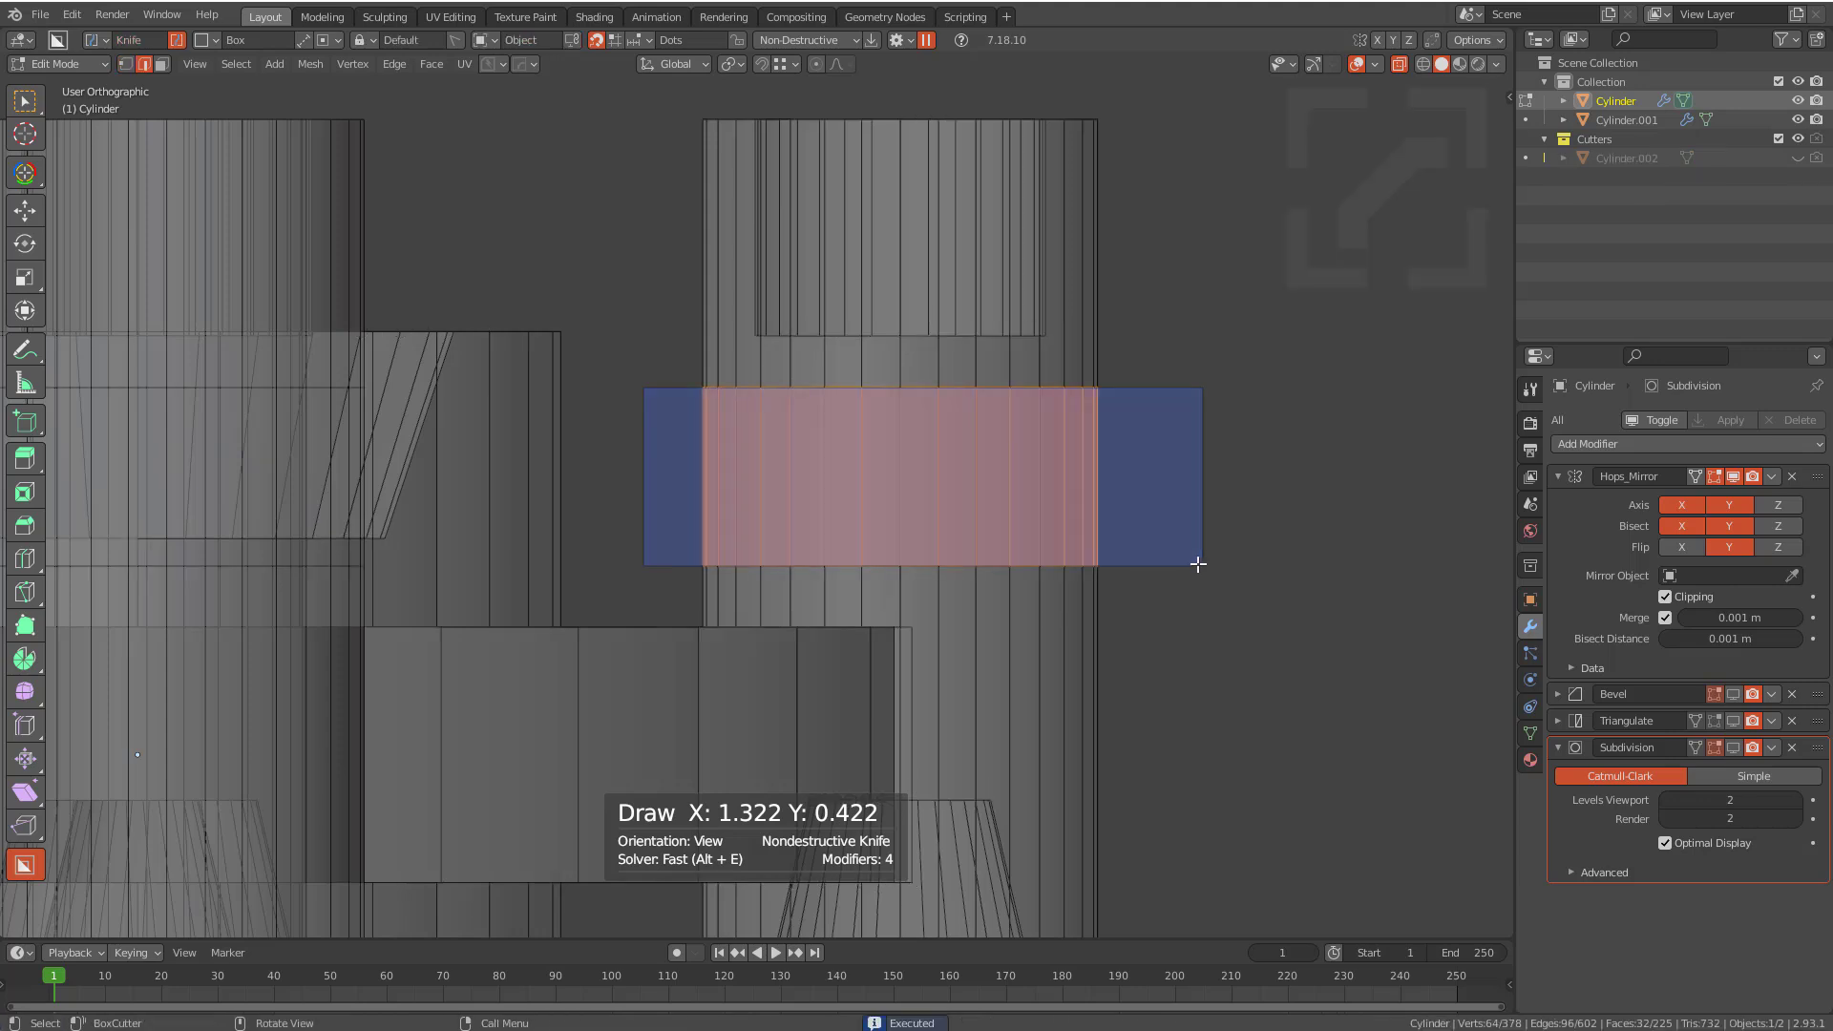
Step: Knife-cut the upper part of the same tube with a box about 1.389 by 0.279
{"action": "scroll", "coordinate": [859, 486], "scroll_direction": "down", "scroll_amount": 2}
{"action": "middle_click_drag", "start_coordinate": [859, 487], "coordinate": [860, 393], "text": "shift"}
{"action": "scroll", "coordinate": [732, 212], "scroll_direction": "up", "scroll_amount": 1}
{"action": "middle_click_drag", "start_coordinate": [719, 180], "coordinate": [734, 320], "text": "shift"}
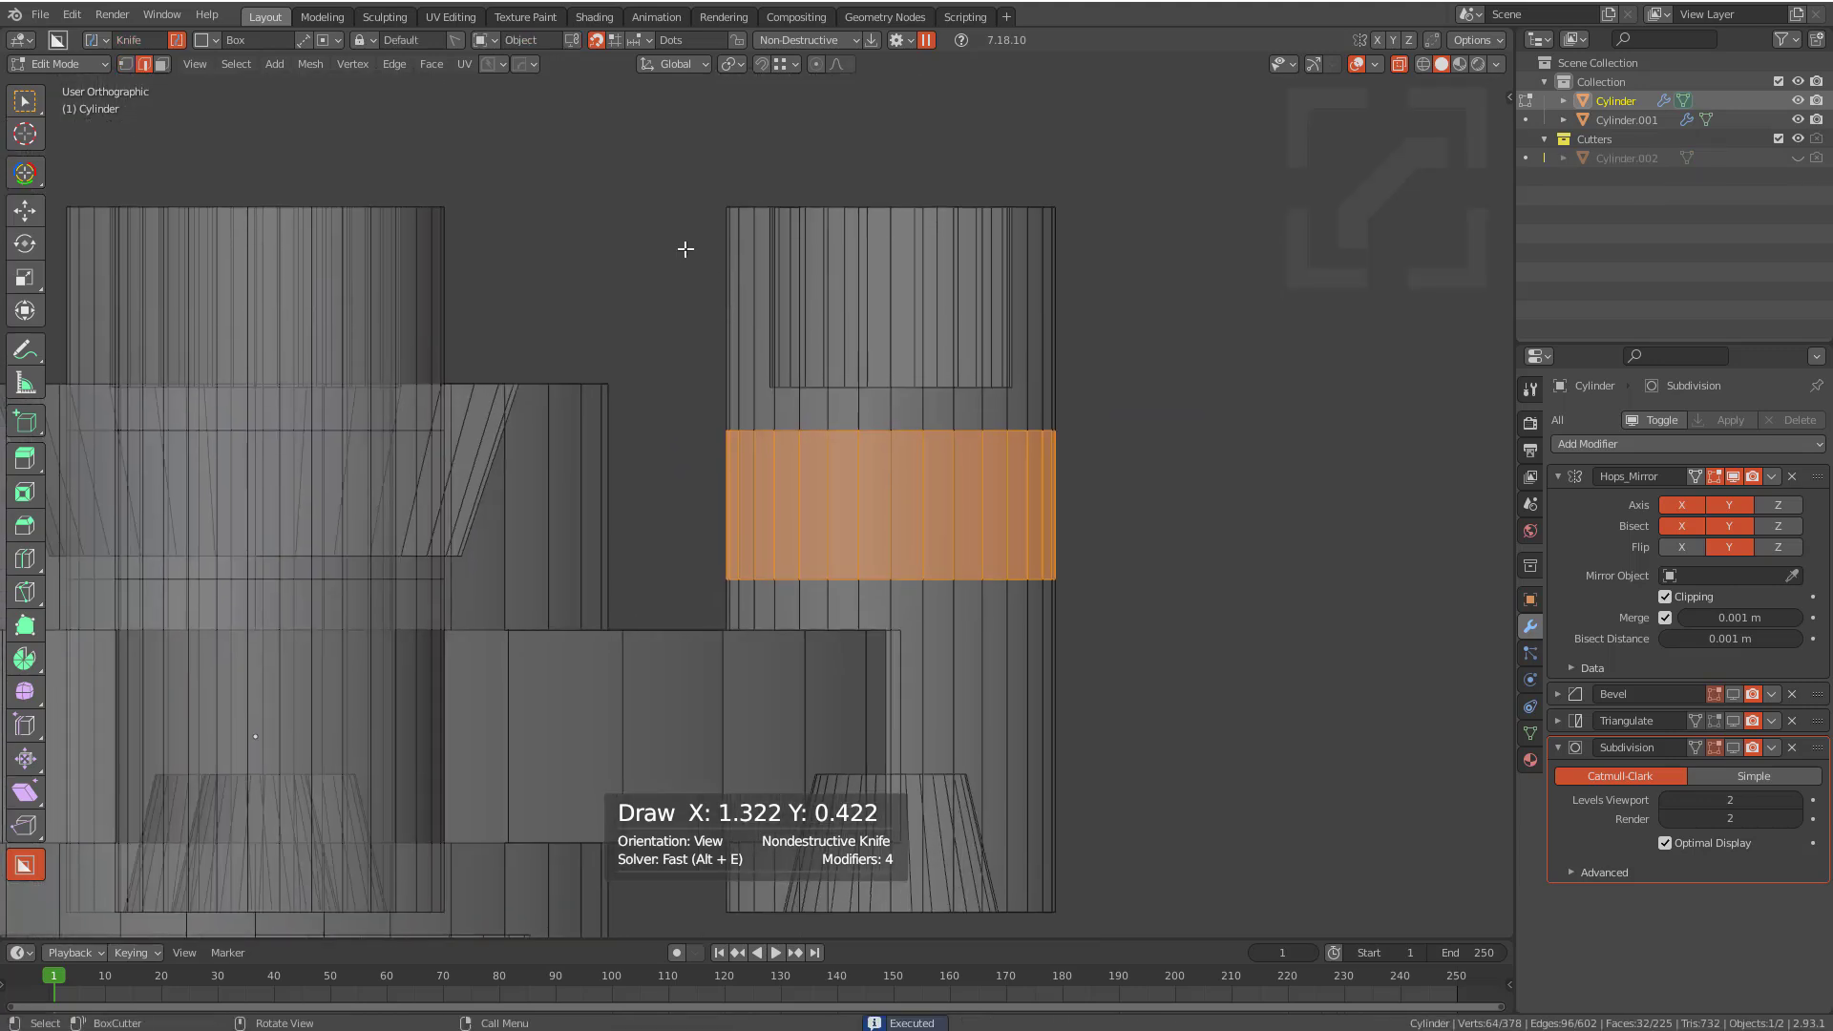
{"action": "left_click_drag", "start_coordinate": [686, 249], "coordinate": [1178, 344]}
Step: Knife-cut the disc's mid-height with a box about 3.230 by 1.164 and the tube's bottom with one about 1.405 by 0.468, then leave mesh editing
{"action": "middle_click_drag", "start_coordinate": [953, 643], "coordinate": [1022, 368], "text": "shift"}
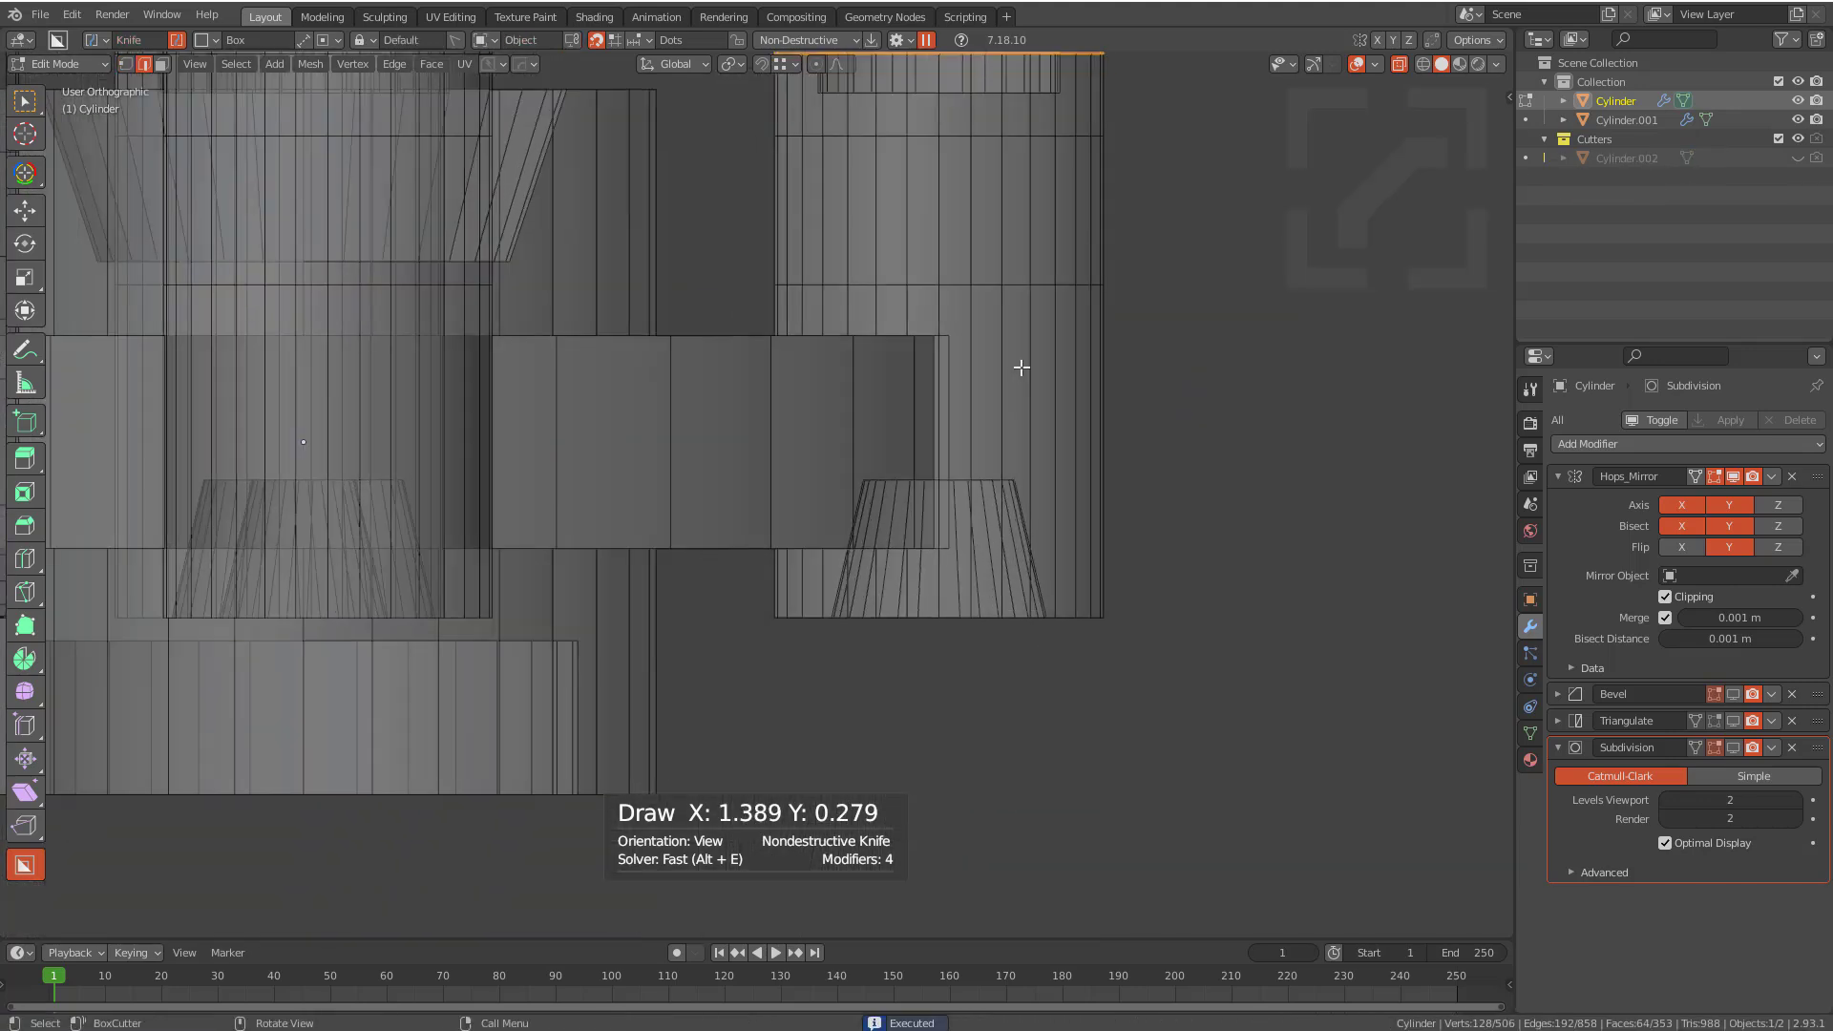
{"action": "mouse_move", "coordinate": [1248, 433]}
{"action": "left_mouse_down"}
{"action": "mouse_move", "coordinate": [792, 611]}
{"action": "mouse_move", "coordinate": [153, 811]}
{"action": "mouse_move", "coordinate": [151, 833]}
{"action": "left_mouse_up"}
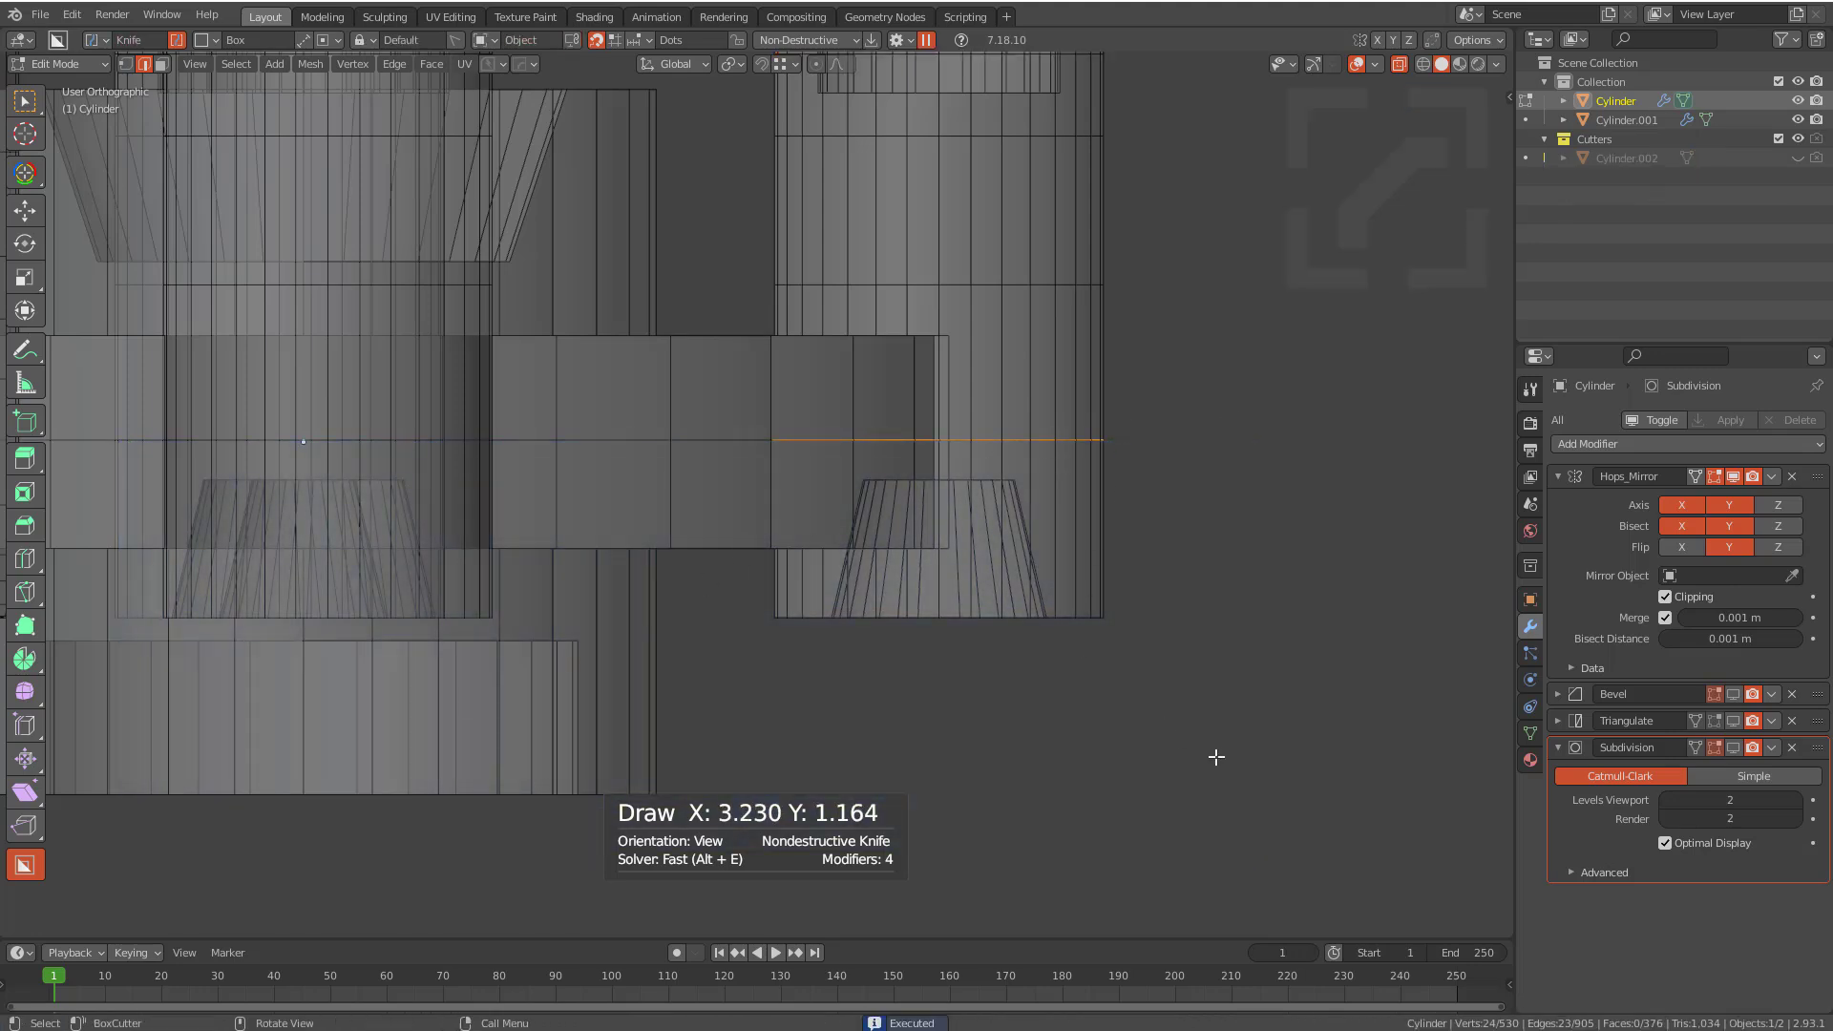
{"action": "mouse_move", "coordinate": [1216, 757]}
{"action": "left_mouse_down"}
{"action": "mouse_move", "coordinate": [786, 625]}
{"action": "mouse_move", "coordinate": [733, 606]}
{"action": "mouse_move", "coordinate": [736, 590]}
{"action": "left_mouse_up"}
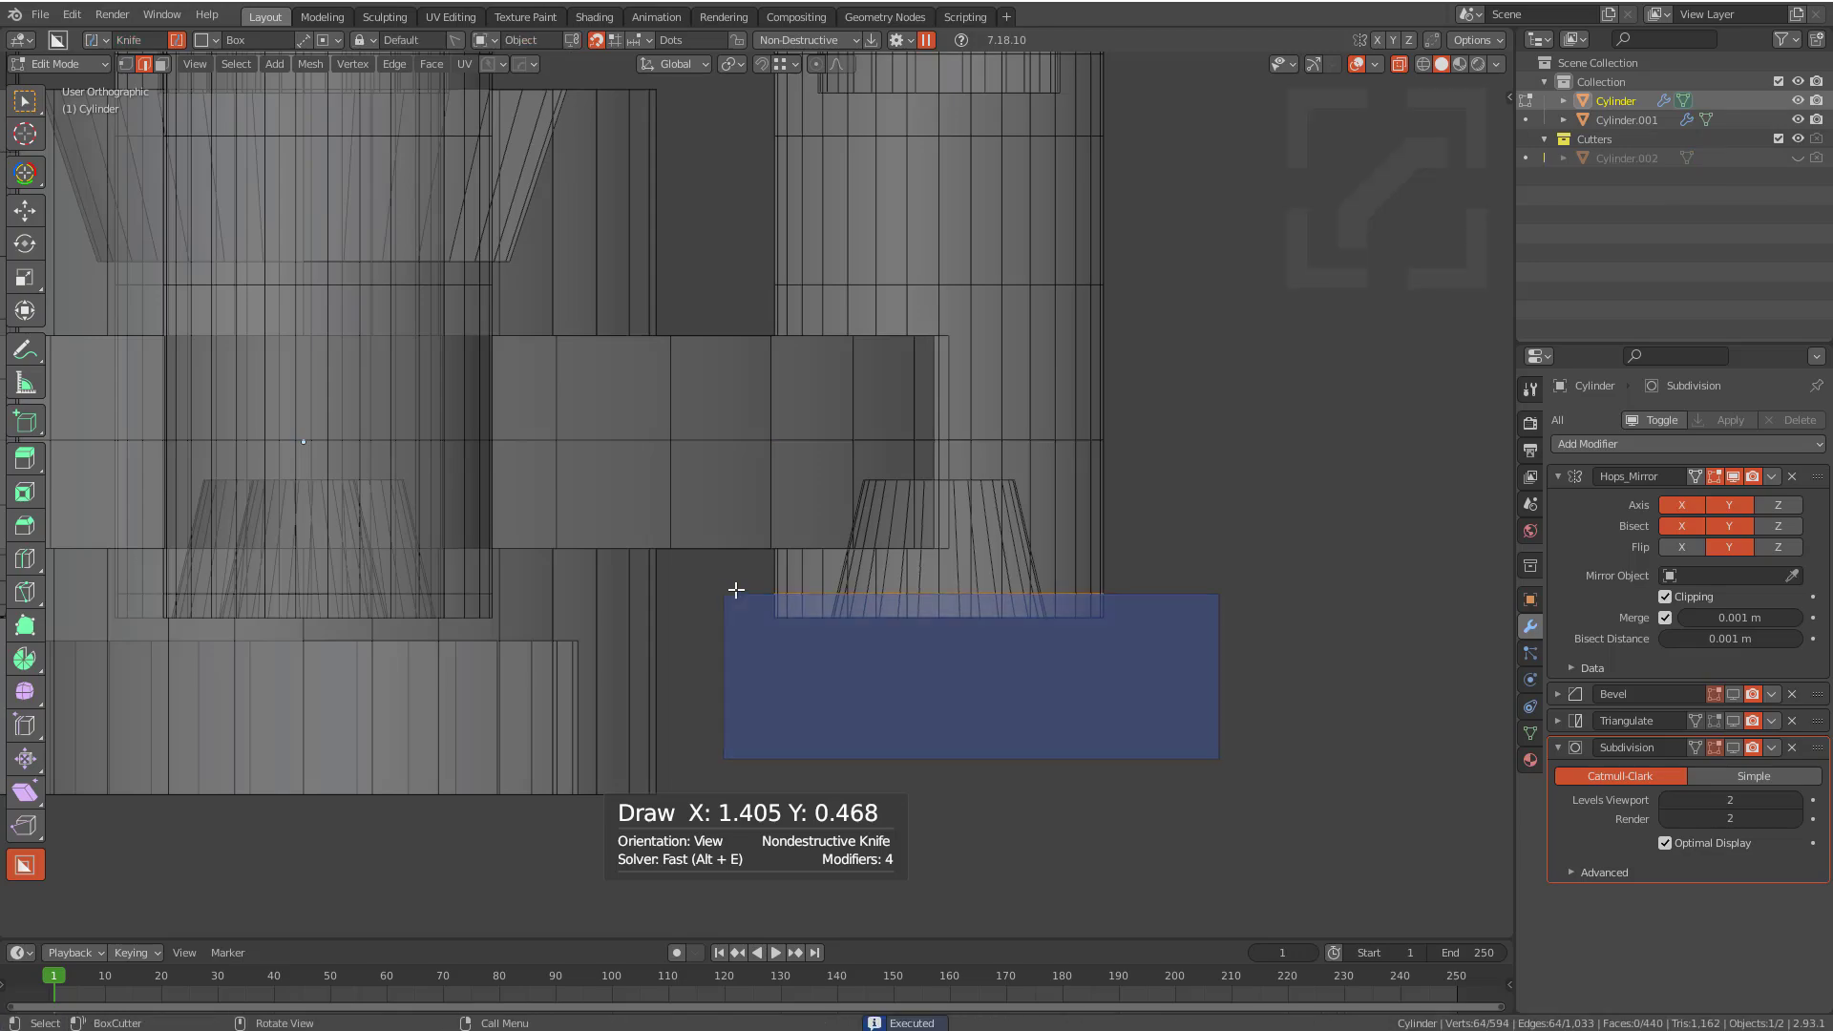
{"action": "scroll", "coordinate": [802, 496], "scroll_direction": "down", "scroll_amount": 3}
{"action": "middle_click_drag", "start_coordinate": [896, 356], "coordinate": [896, 439], "text": "shift"}
{"action": "scroll", "coordinate": [745, 352], "scroll_direction": "up", "scroll_amount": 1}
{"action": "key", "text": "Tab"}
{"action": "mouse_move", "coordinate": [788, 340]}
{"action": "middle_mouse_down"}
{"action": "mouse_move", "coordinate": [778, 438]}
{"action": "mouse_move", "coordinate": [936, 483]}
{"action": "mouse_move", "coordinate": [1050, 448]}
{"action": "middle_mouse_up"}
{"action": "key", "text": "alt+z"}
{"action": "scroll", "coordinate": [685, 422], "scroll_direction": "down", "scroll_amount": 4}
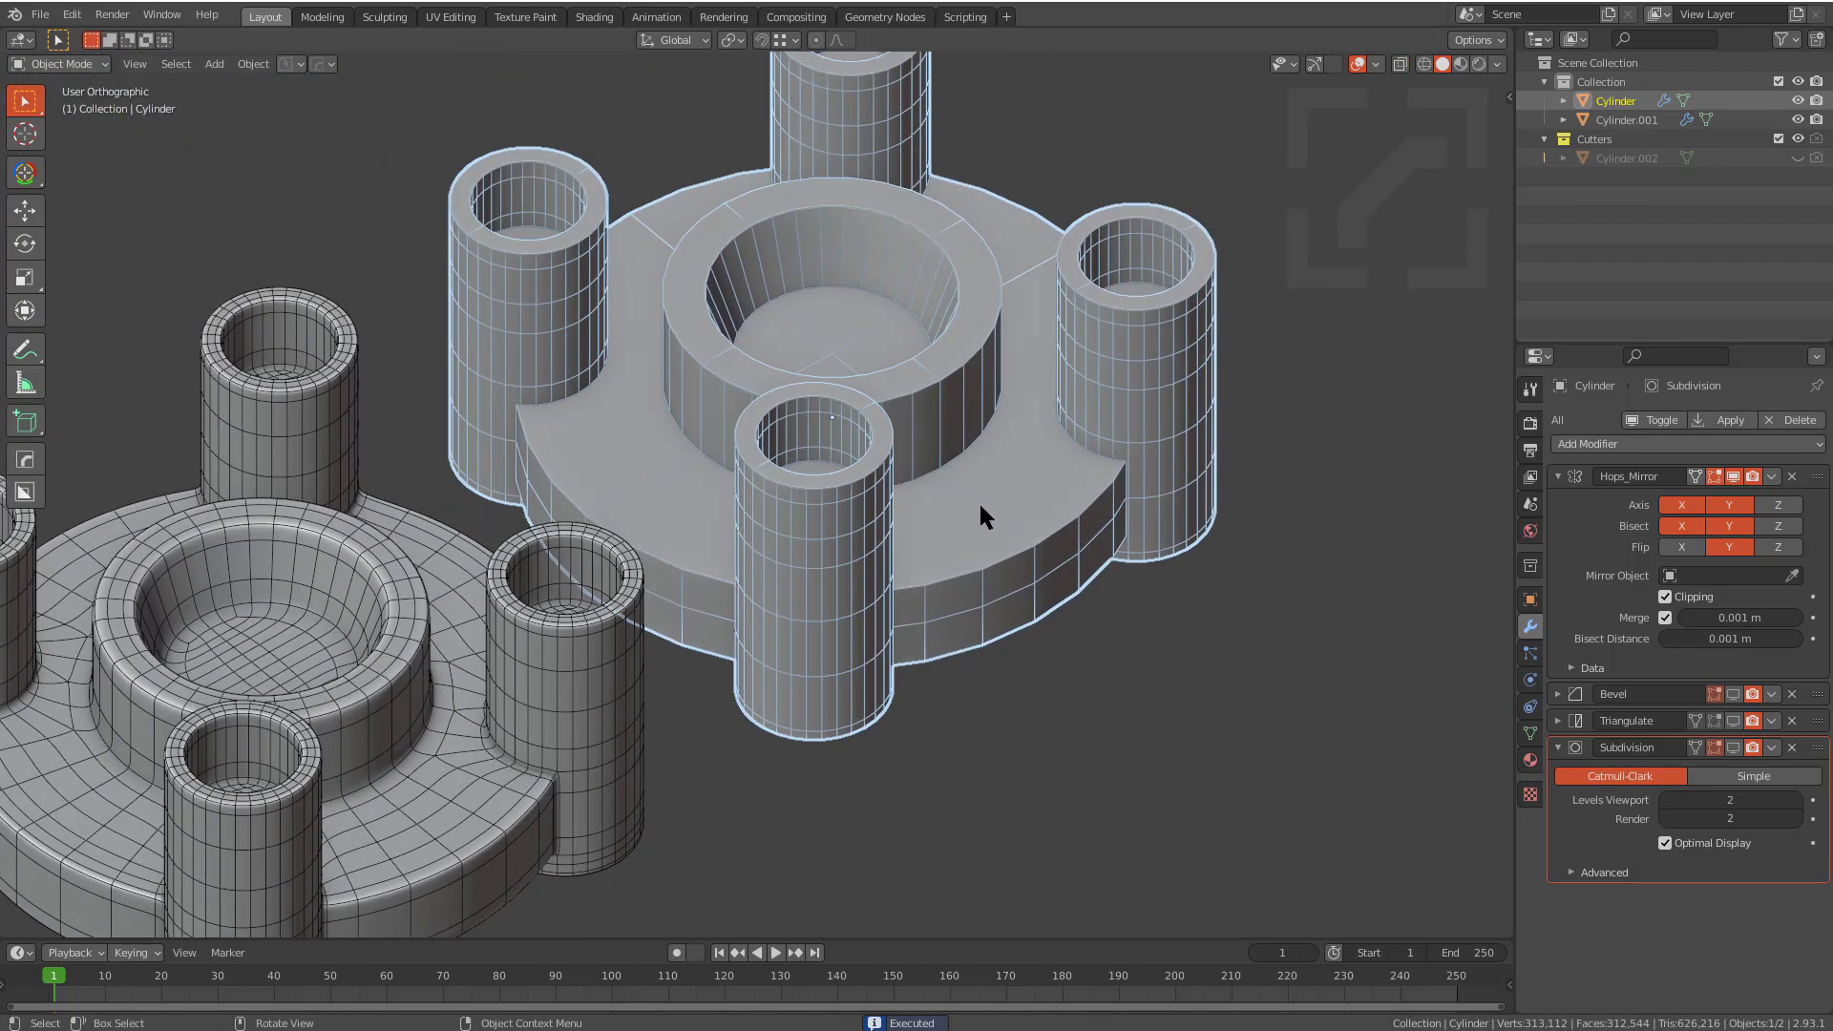
Step: Turn the Bevel, Triangulate and Subdivision modifiers back on in the viewport and deselect the model
{"action": "left_click", "coordinate": [1732, 721]}
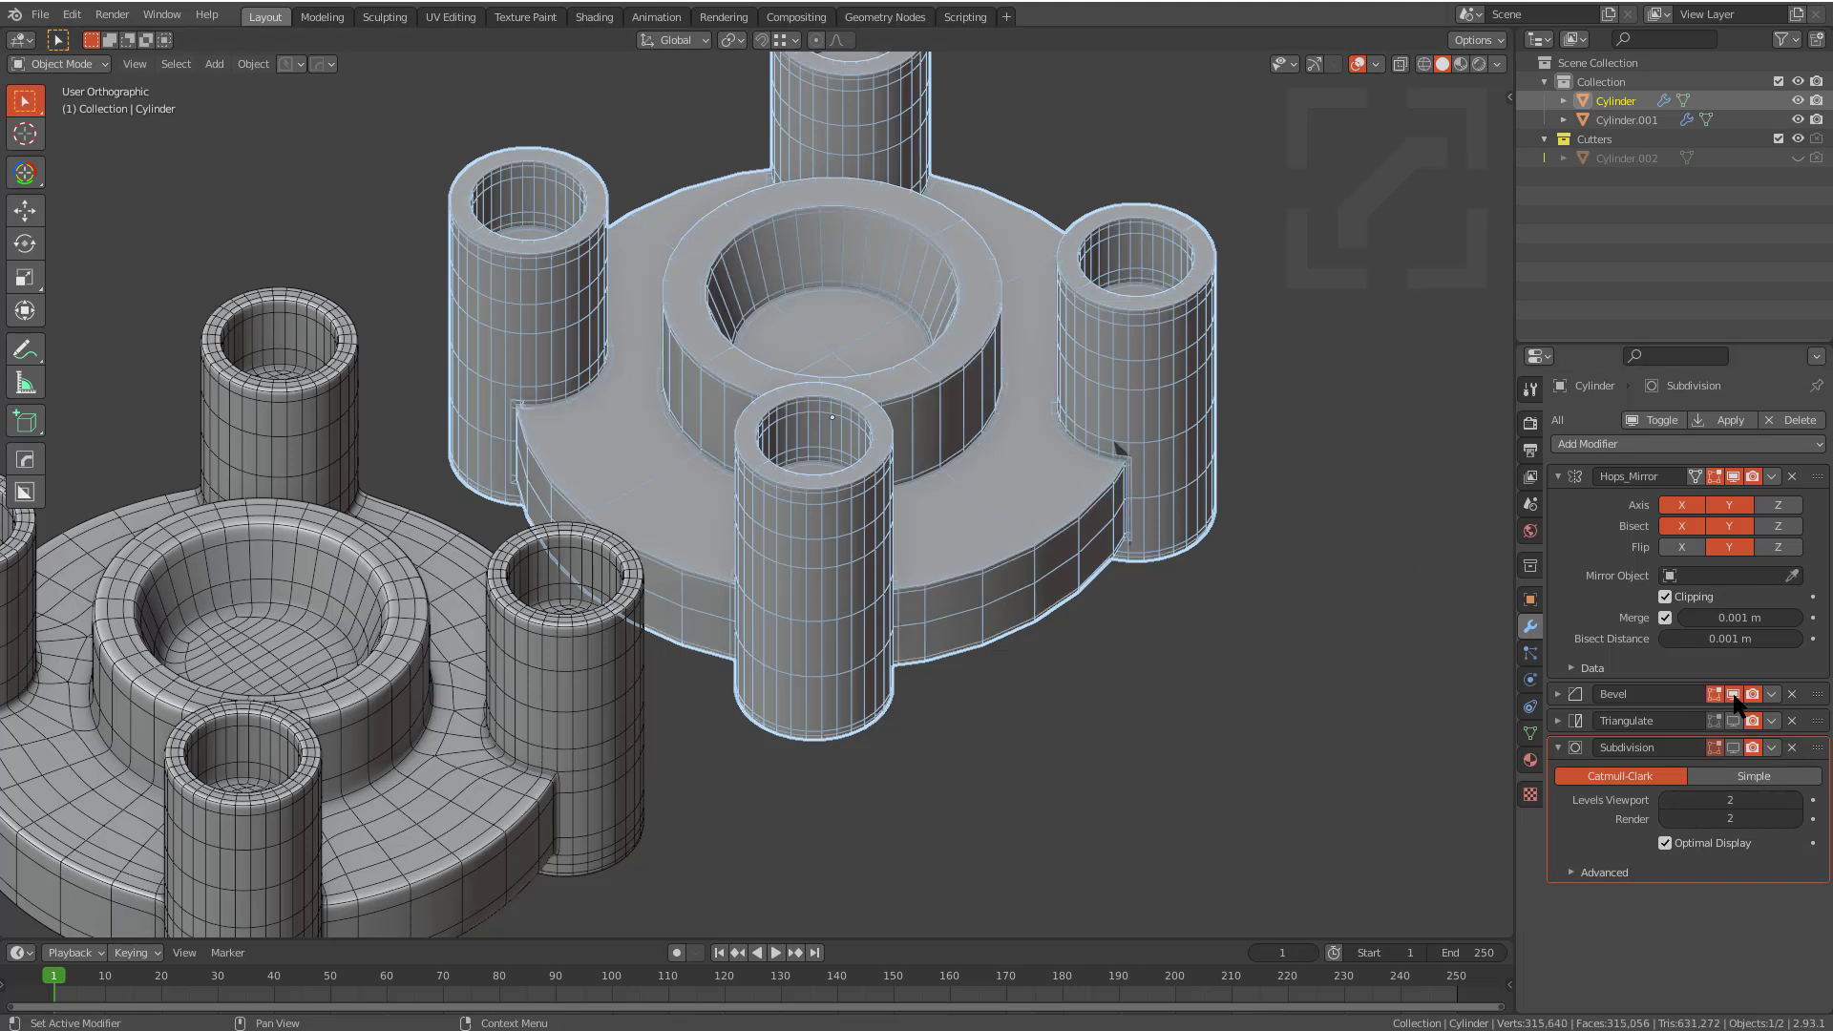
{"action": "left_click", "coordinate": [1732, 721]}
{"action": "left_click", "coordinate": [1732, 747]}
{"action": "key", "text": "alt+a"}
{"action": "scroll", "coordinate": [1067, 507], "scroll_direction": "up", "scroll_amount": 4}
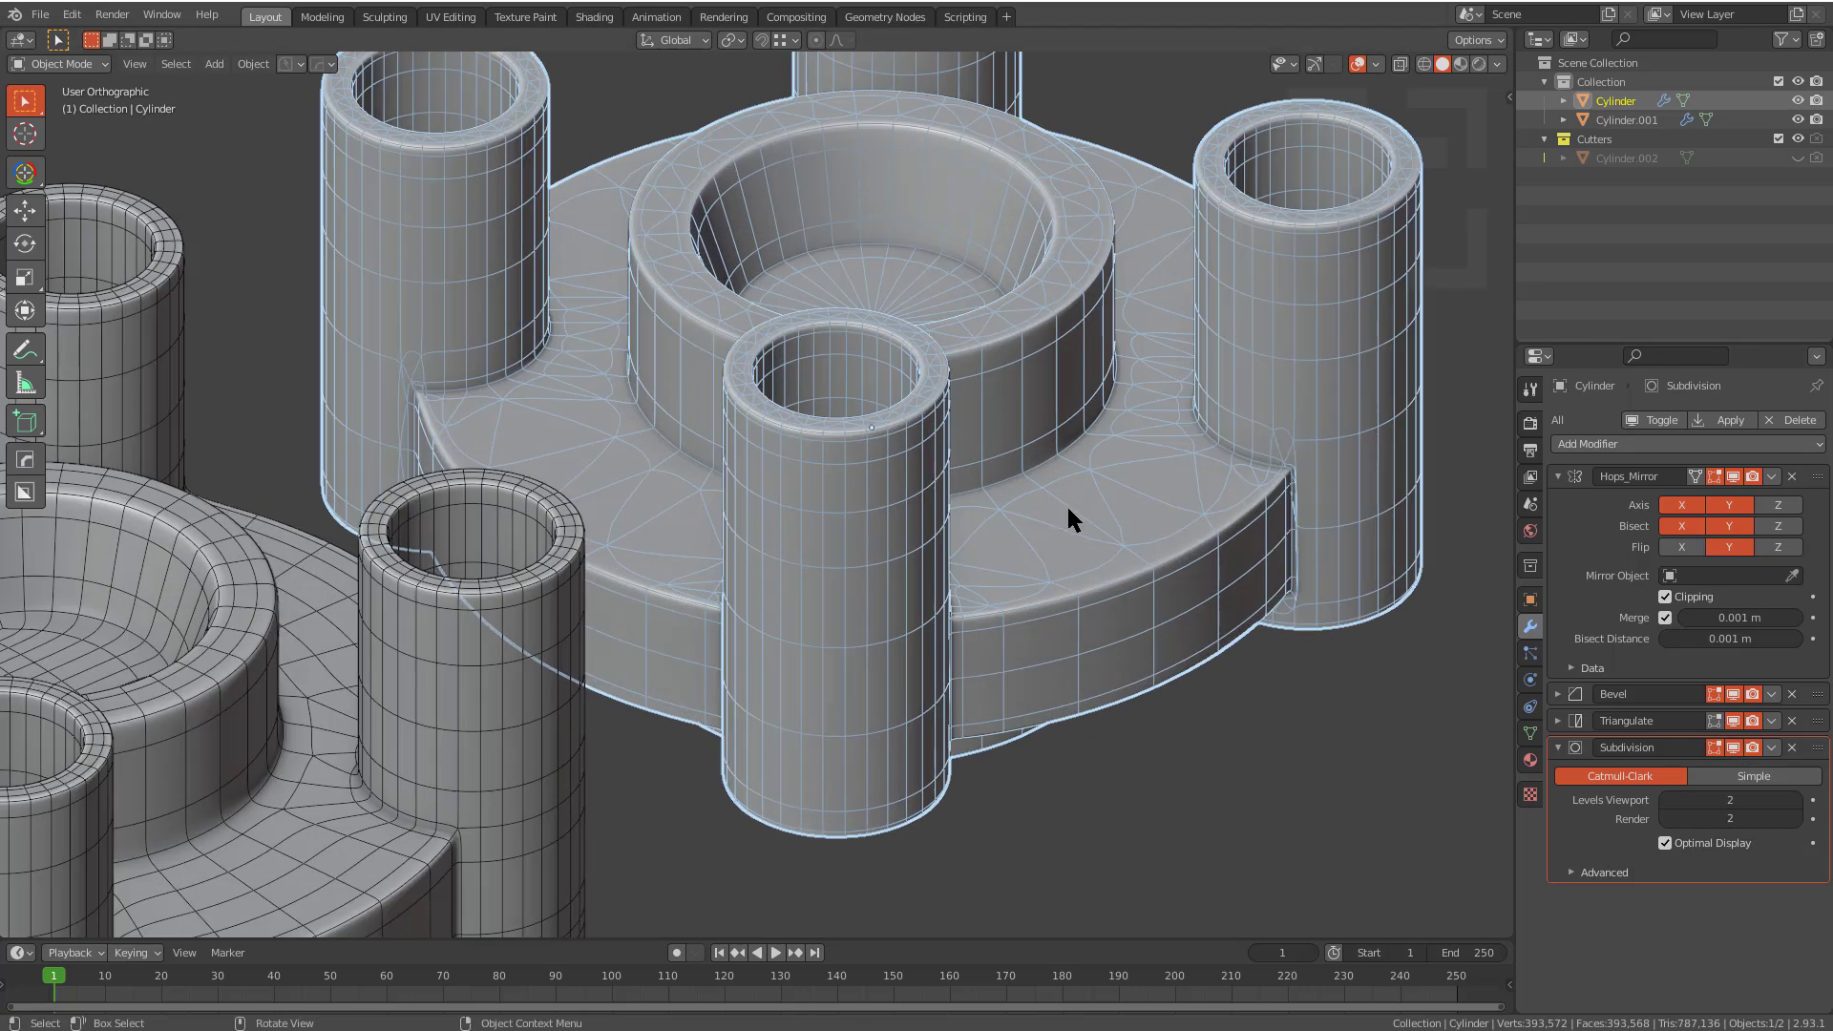
{"action": "scroll", "coordinate": [717, 394], "scroll_direction": "down", "scroll_amount": 1}
Step: Hide the wireframe overlay and examine the smooth shading of both models side by side
{"action": "key", "text": "alt+v"}
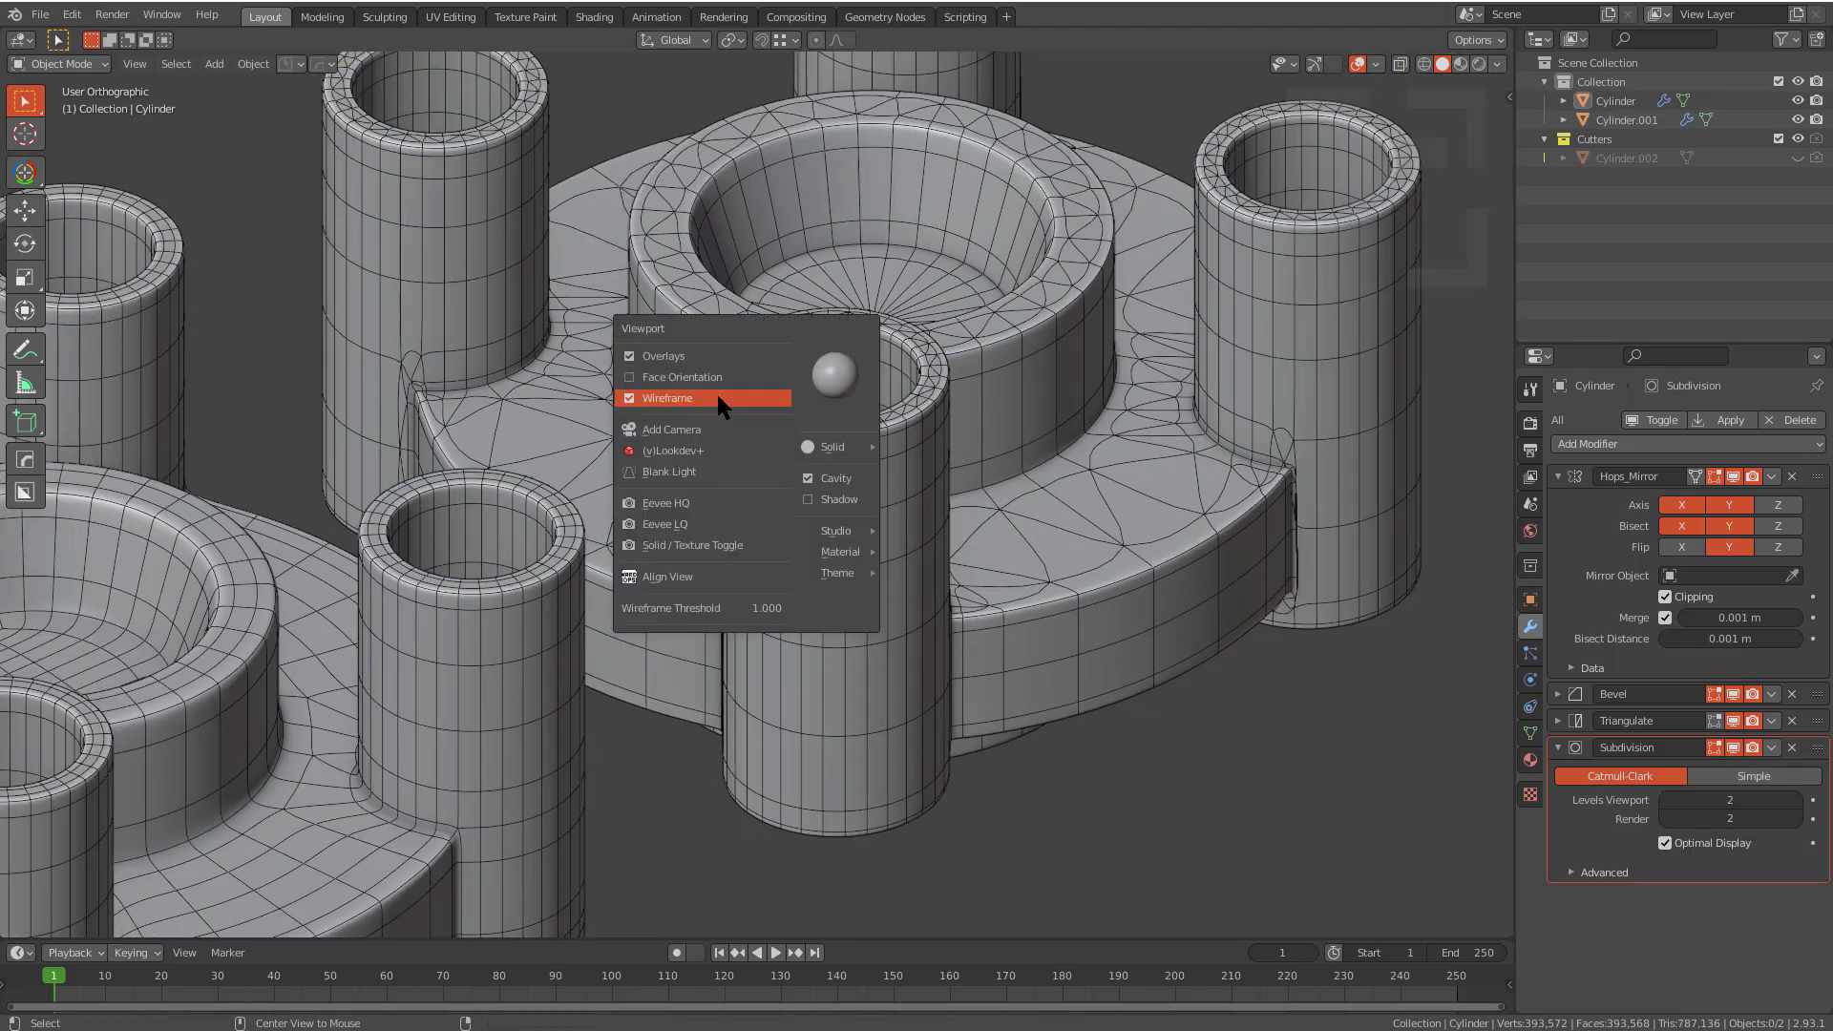
{"action": "left_click", "coordinate": [718, 393]}
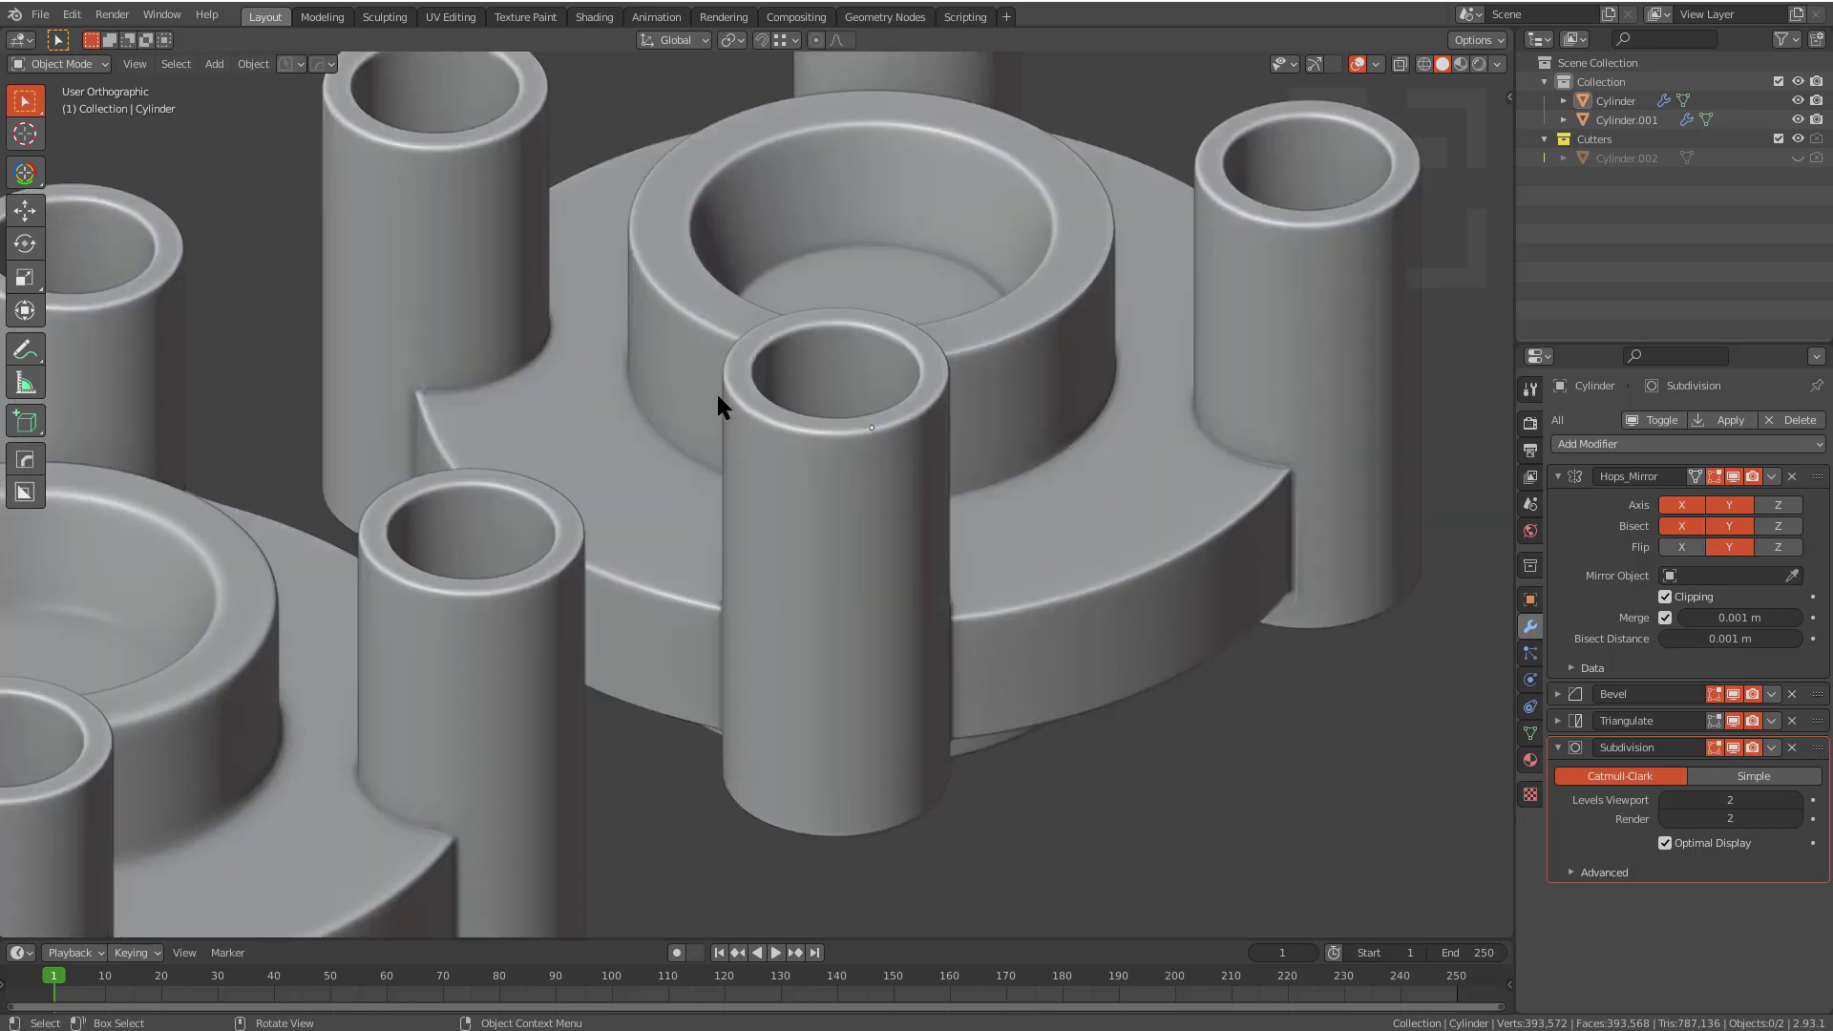
{"action": "scroll", "coordinate": [669, 430], "scroll_direction": "down", "scroll_amount": 3}
{"action": "middle_click_drag", "start_coordinate": [634, 466], "coordinate": [827, 467]}
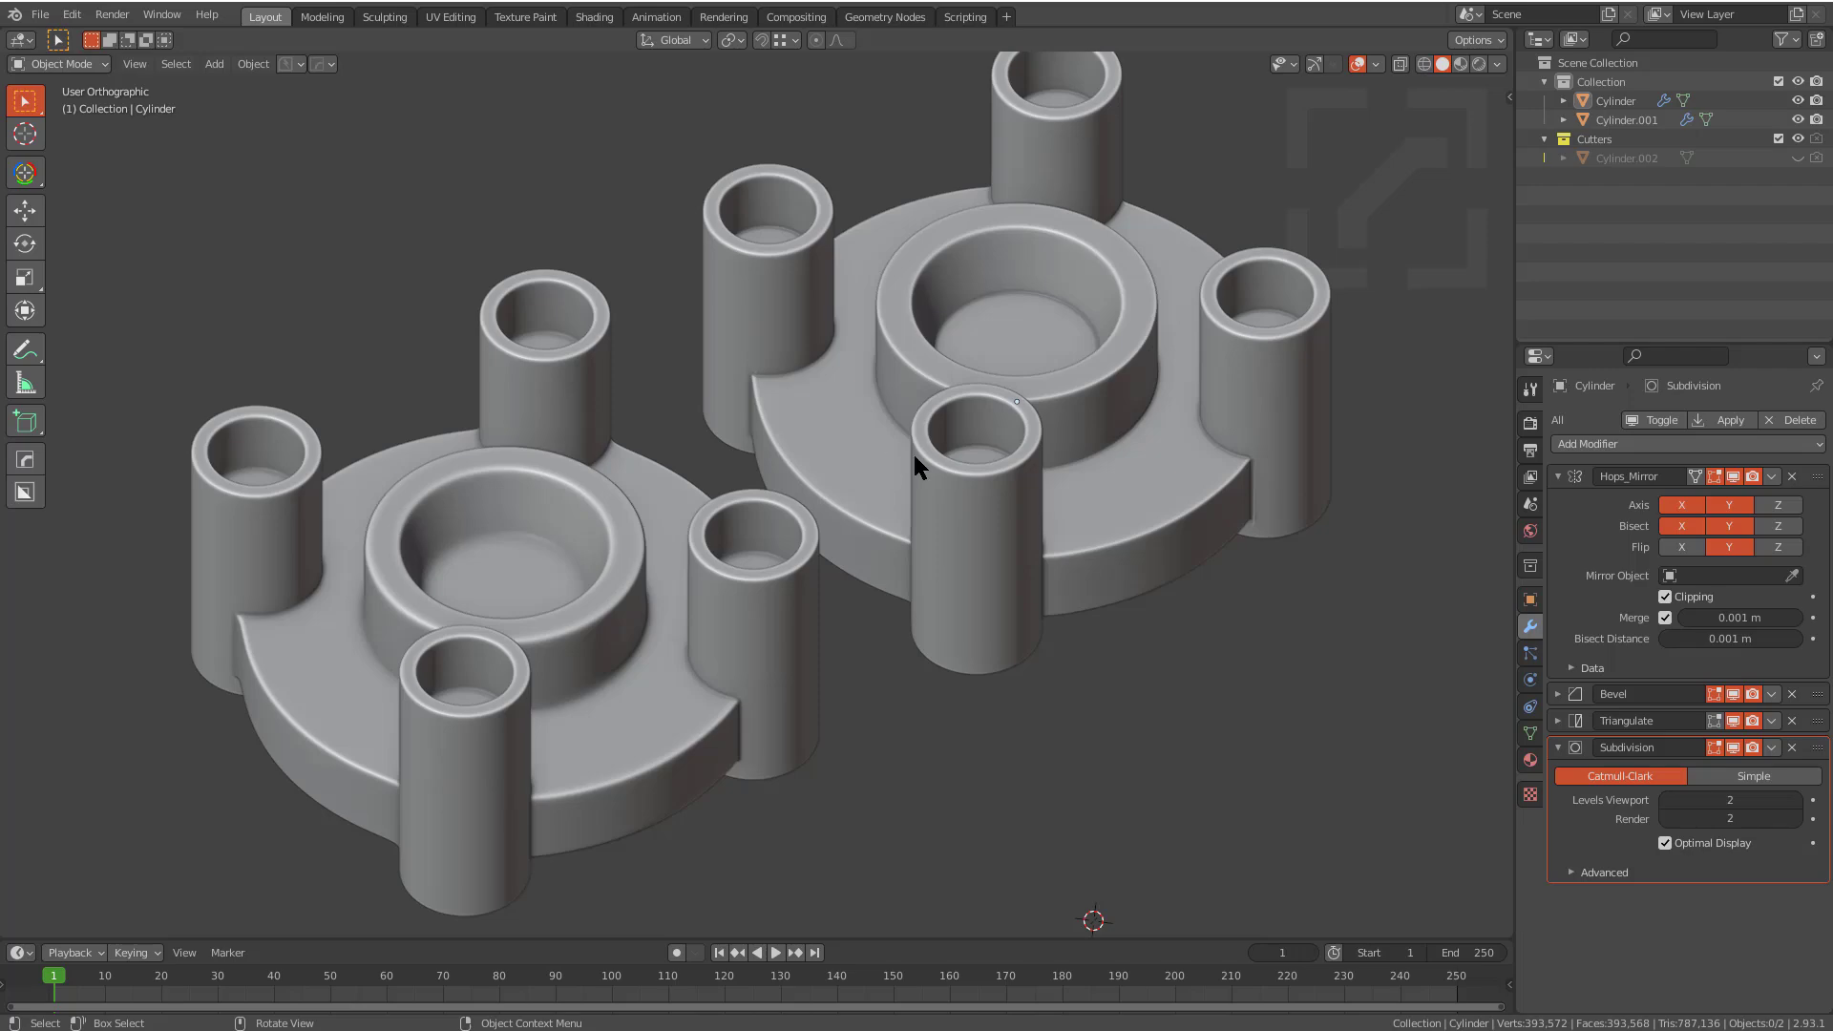
{"action": "middle_click_drag", "start_coordinate": [914, 454], "coordinate": [667, 464]}
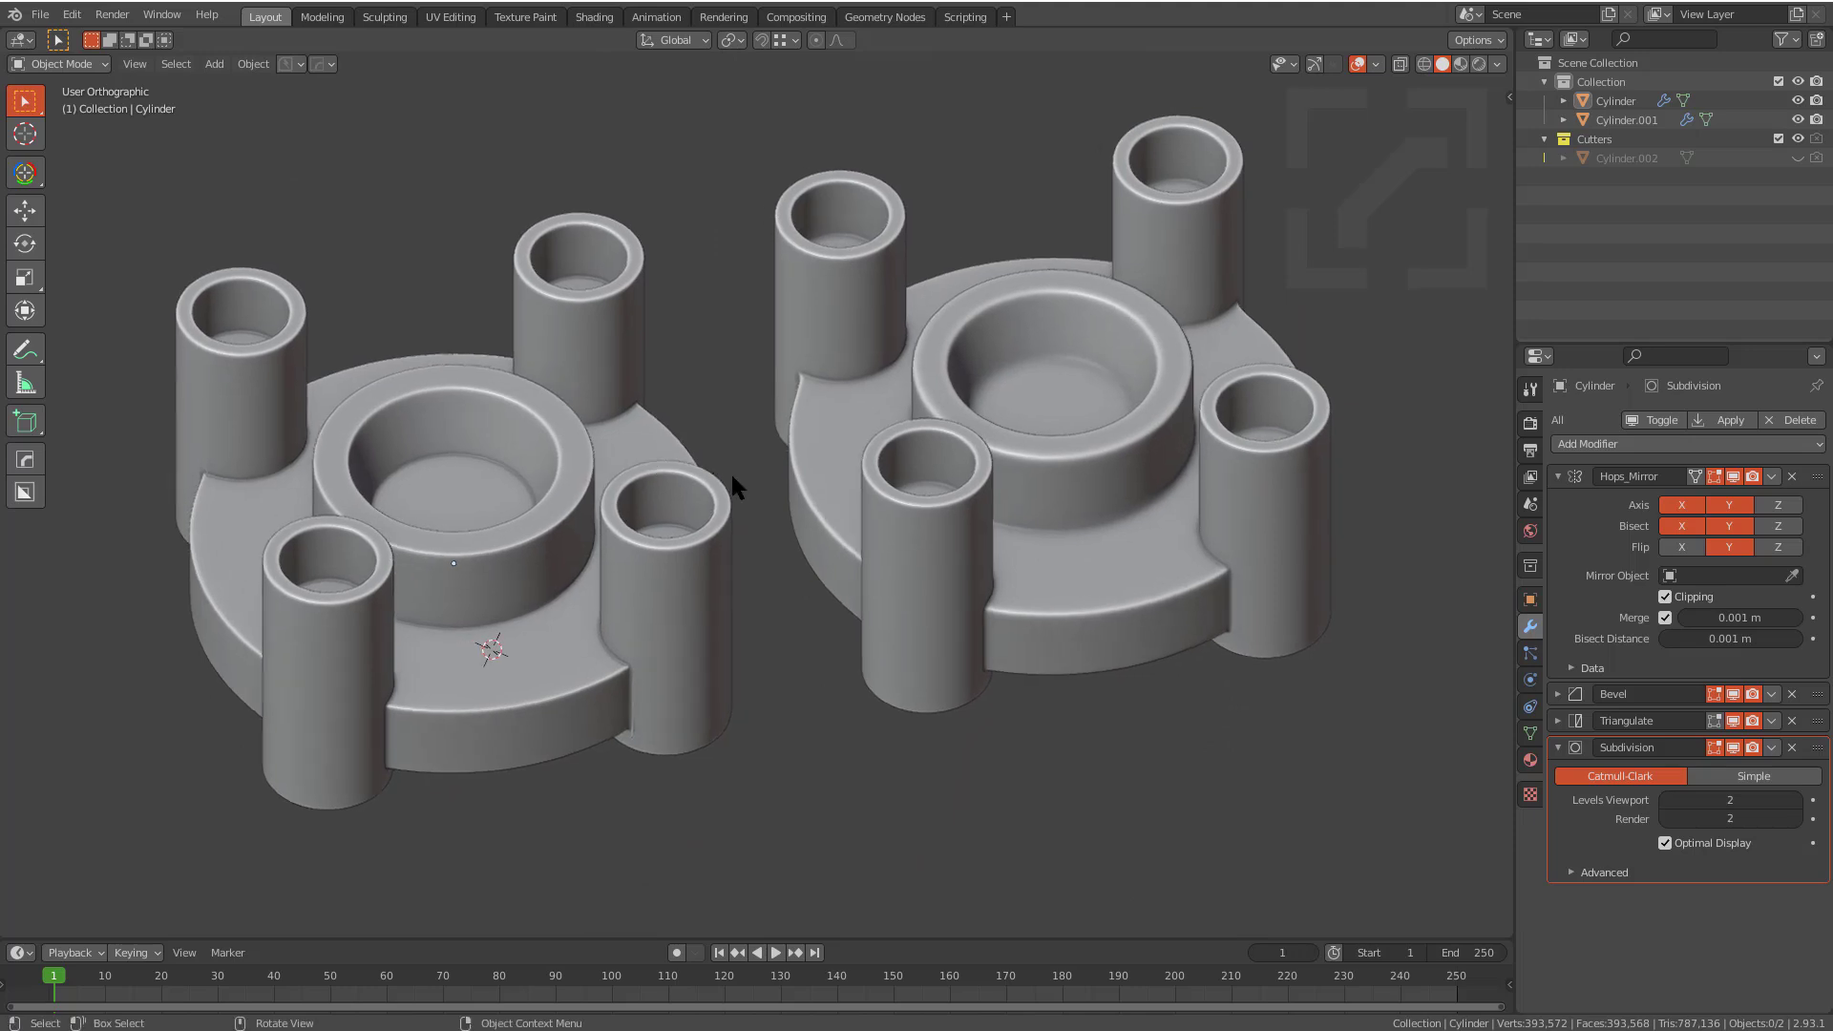
{"action": "middle_click_drag", "start_coordinate": [768, 504], "coordinate": [817, 609]}
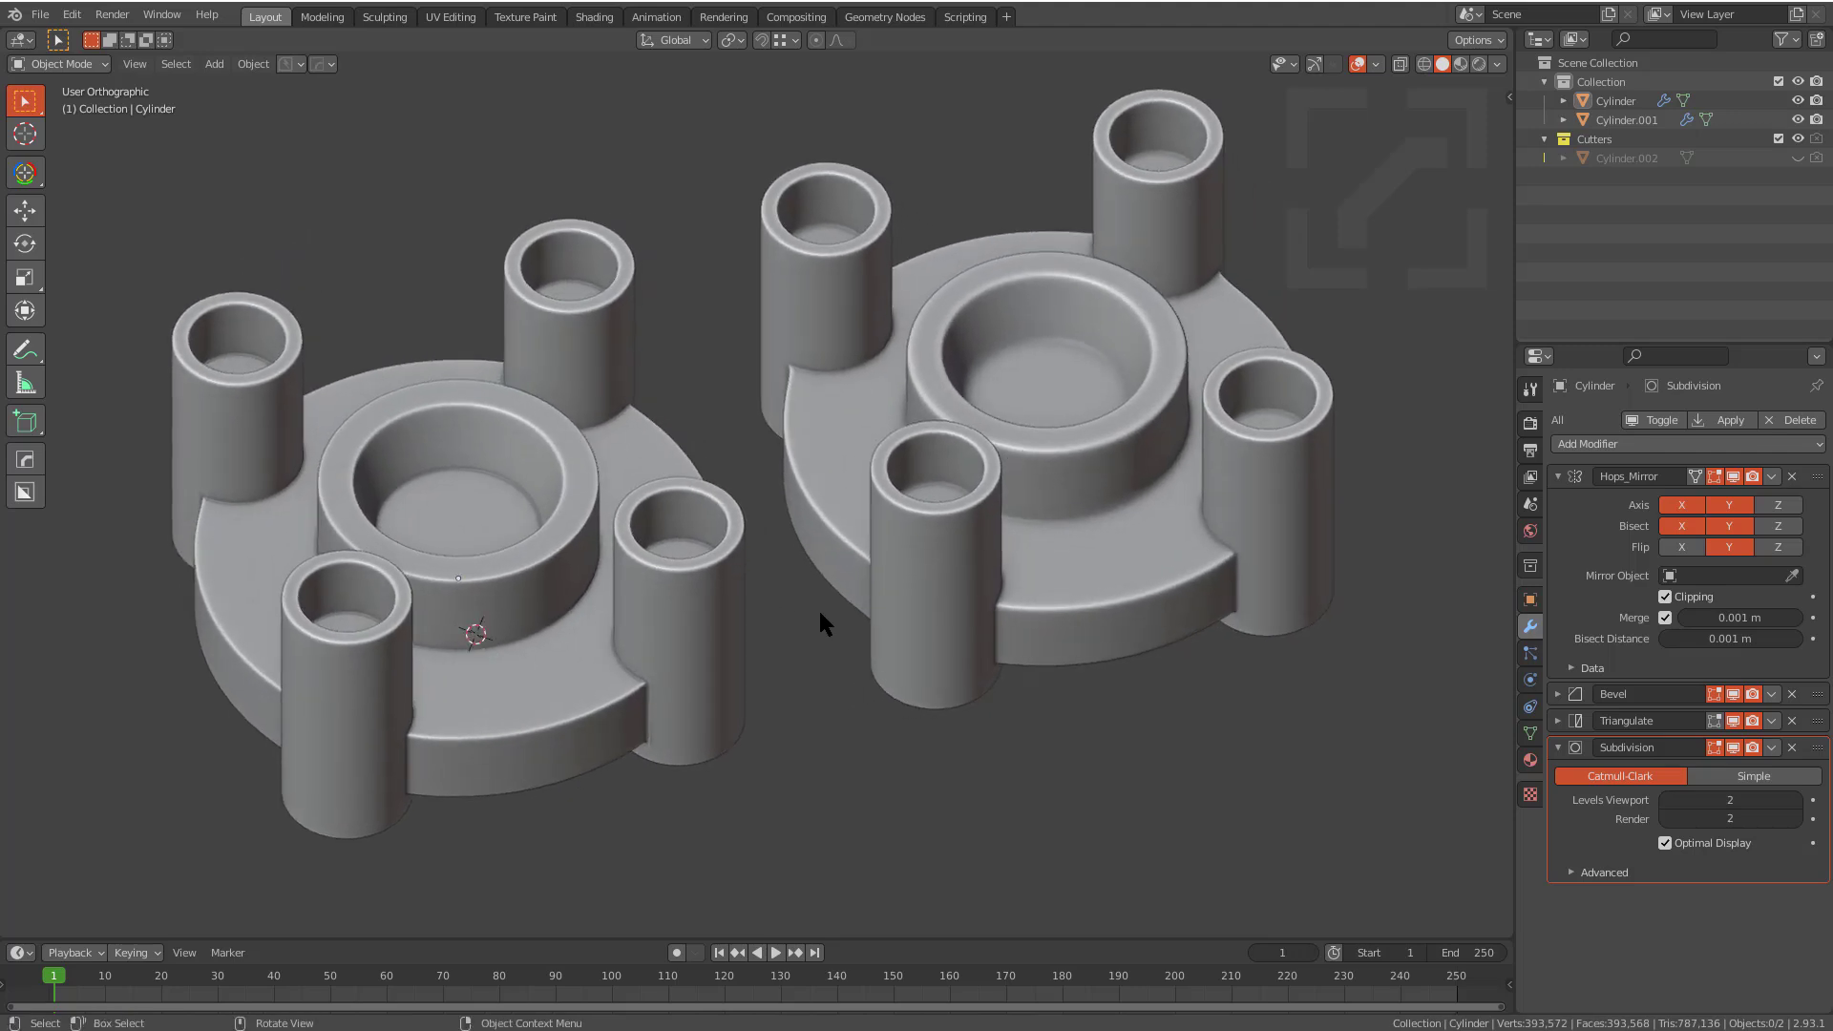
Step: Show the wireframe briefly, hide it again, and compare both models' shading from several angles
{"action": "key", "text": "q"}
{"action": "left_click", "coordinate": [817, 611]}
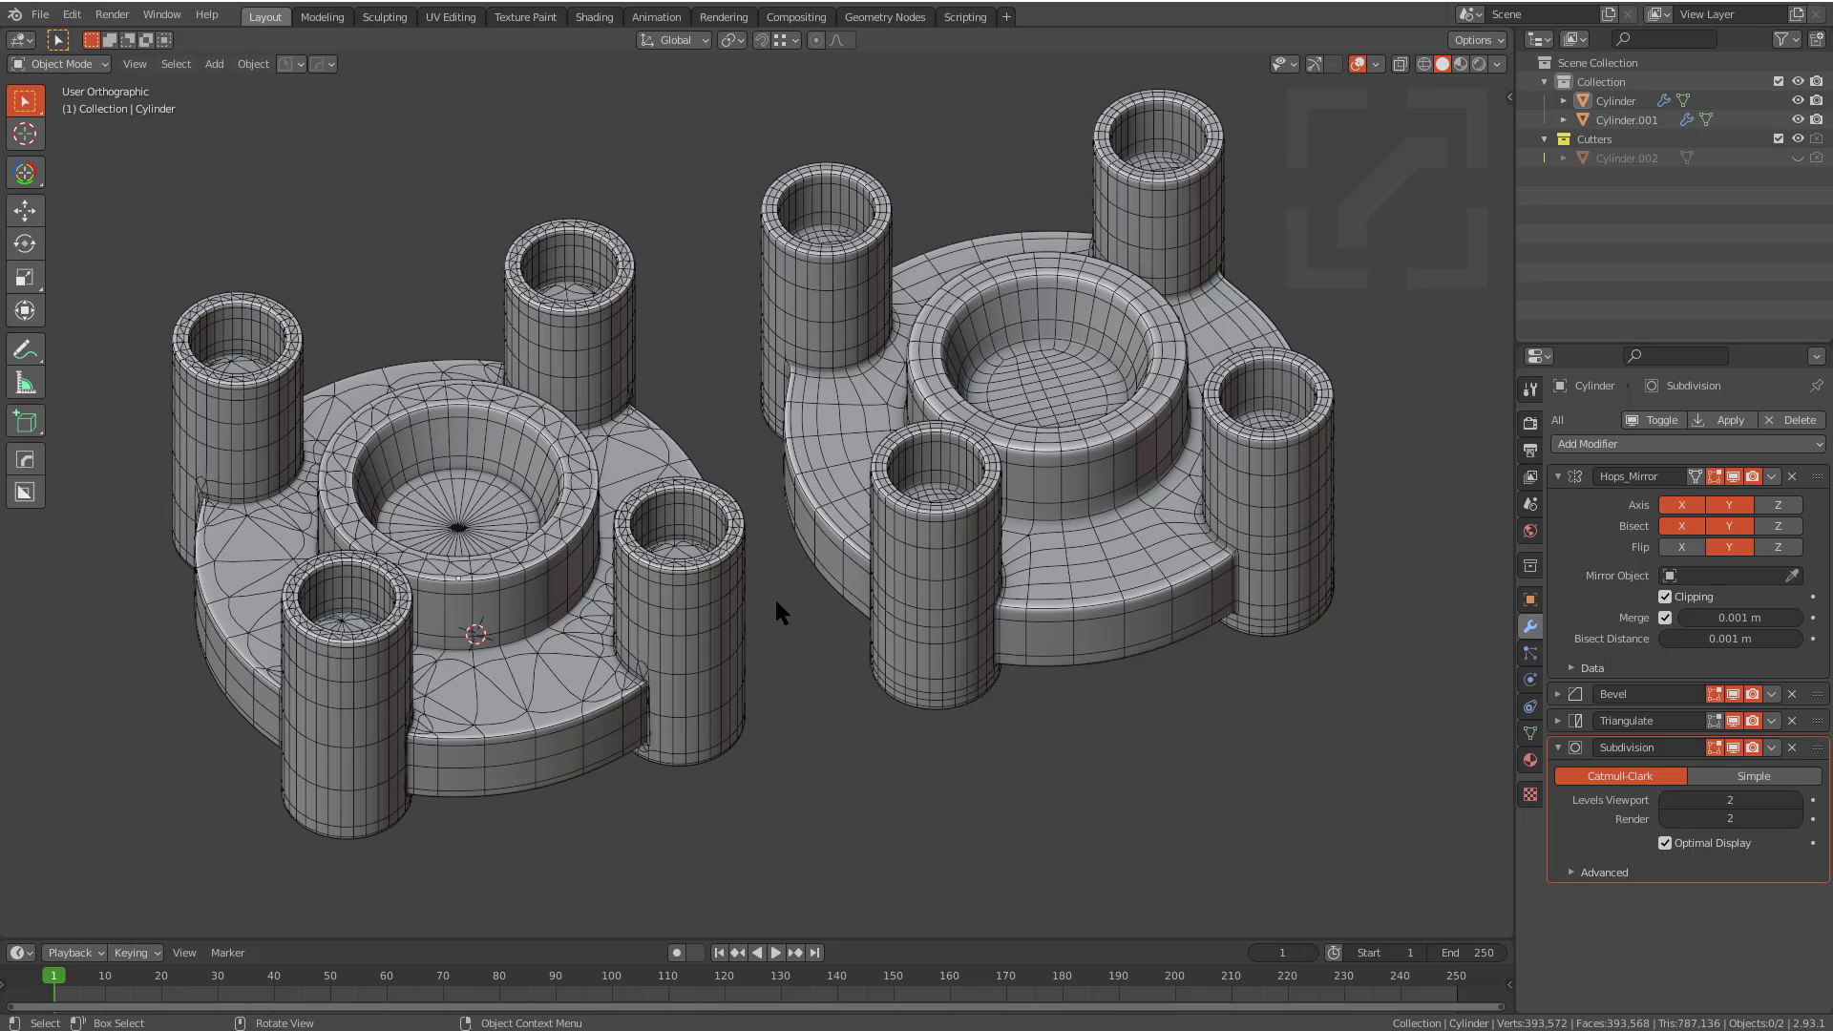
{"action": "key", "text": "q"}
{"action": "left_click", "coordinate": [775, 598]}
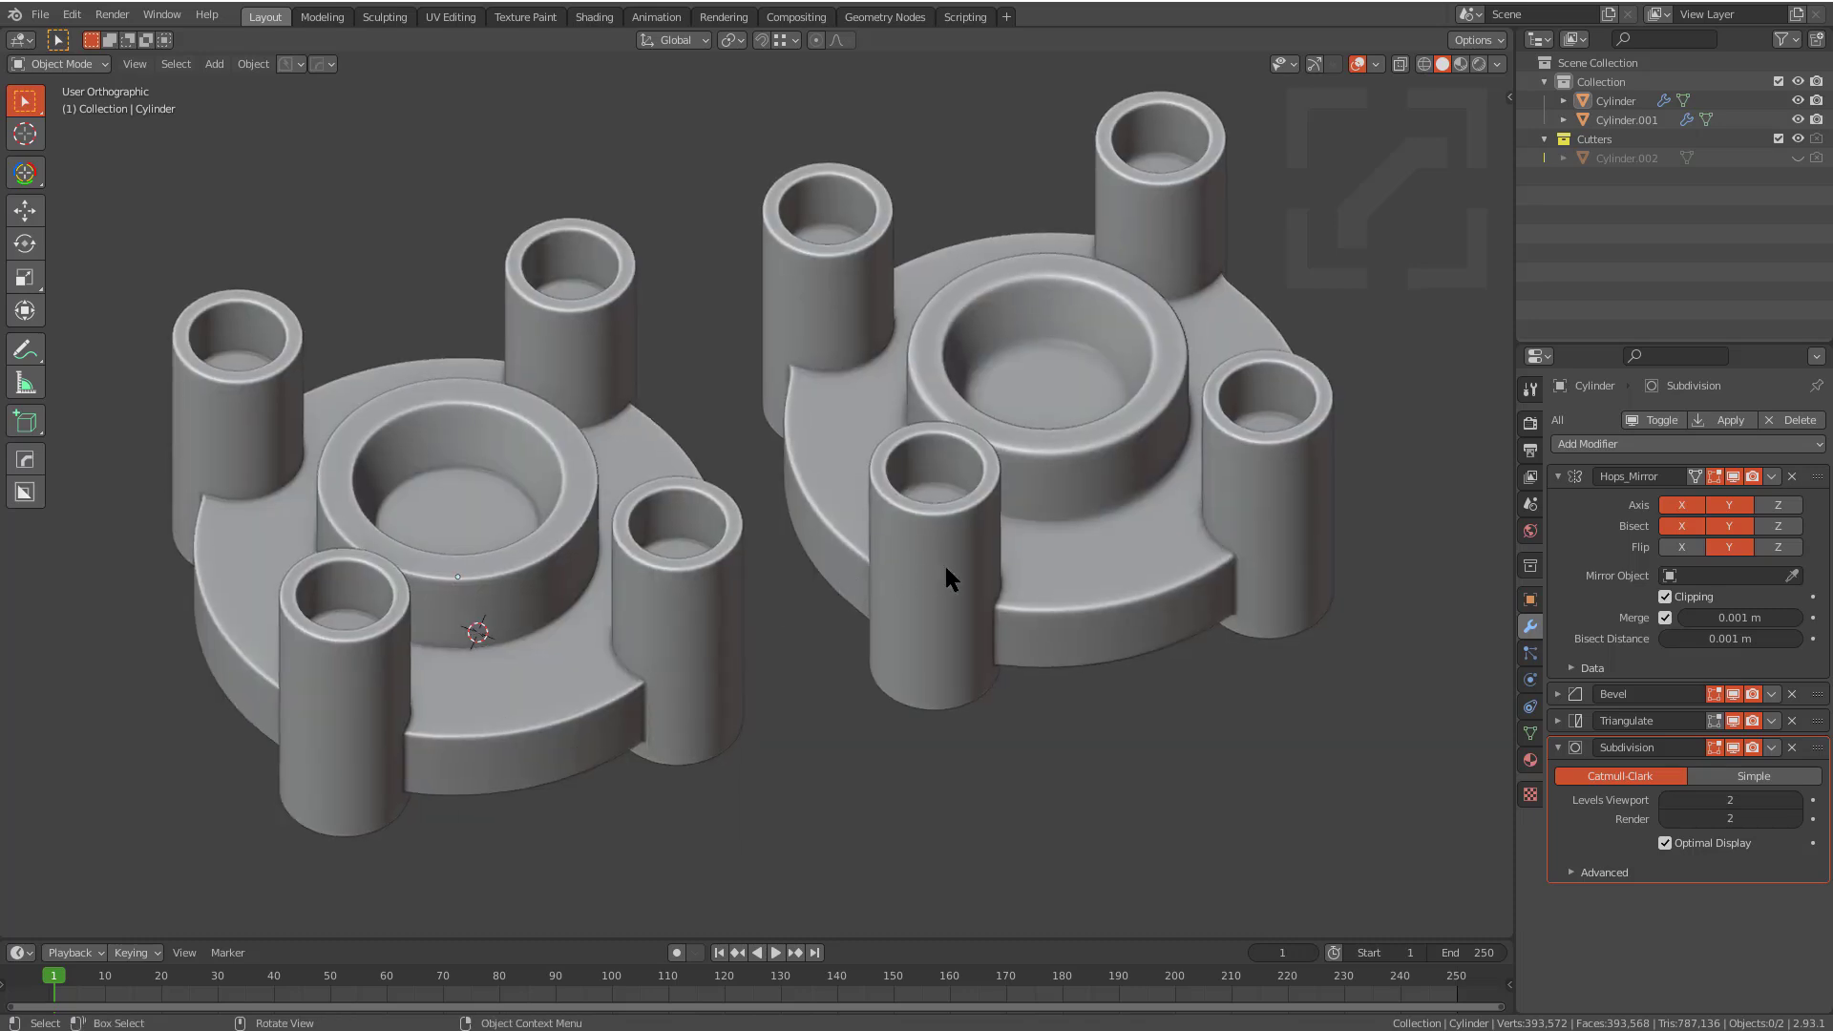
{"action": "middle_click_drag", "start_coordinate": [1171, 569], "coordinate": [404, 535]}
{"action": "middle_click_drag", "start_coordinate": [678, 445], "coordinate": [567, 558]}
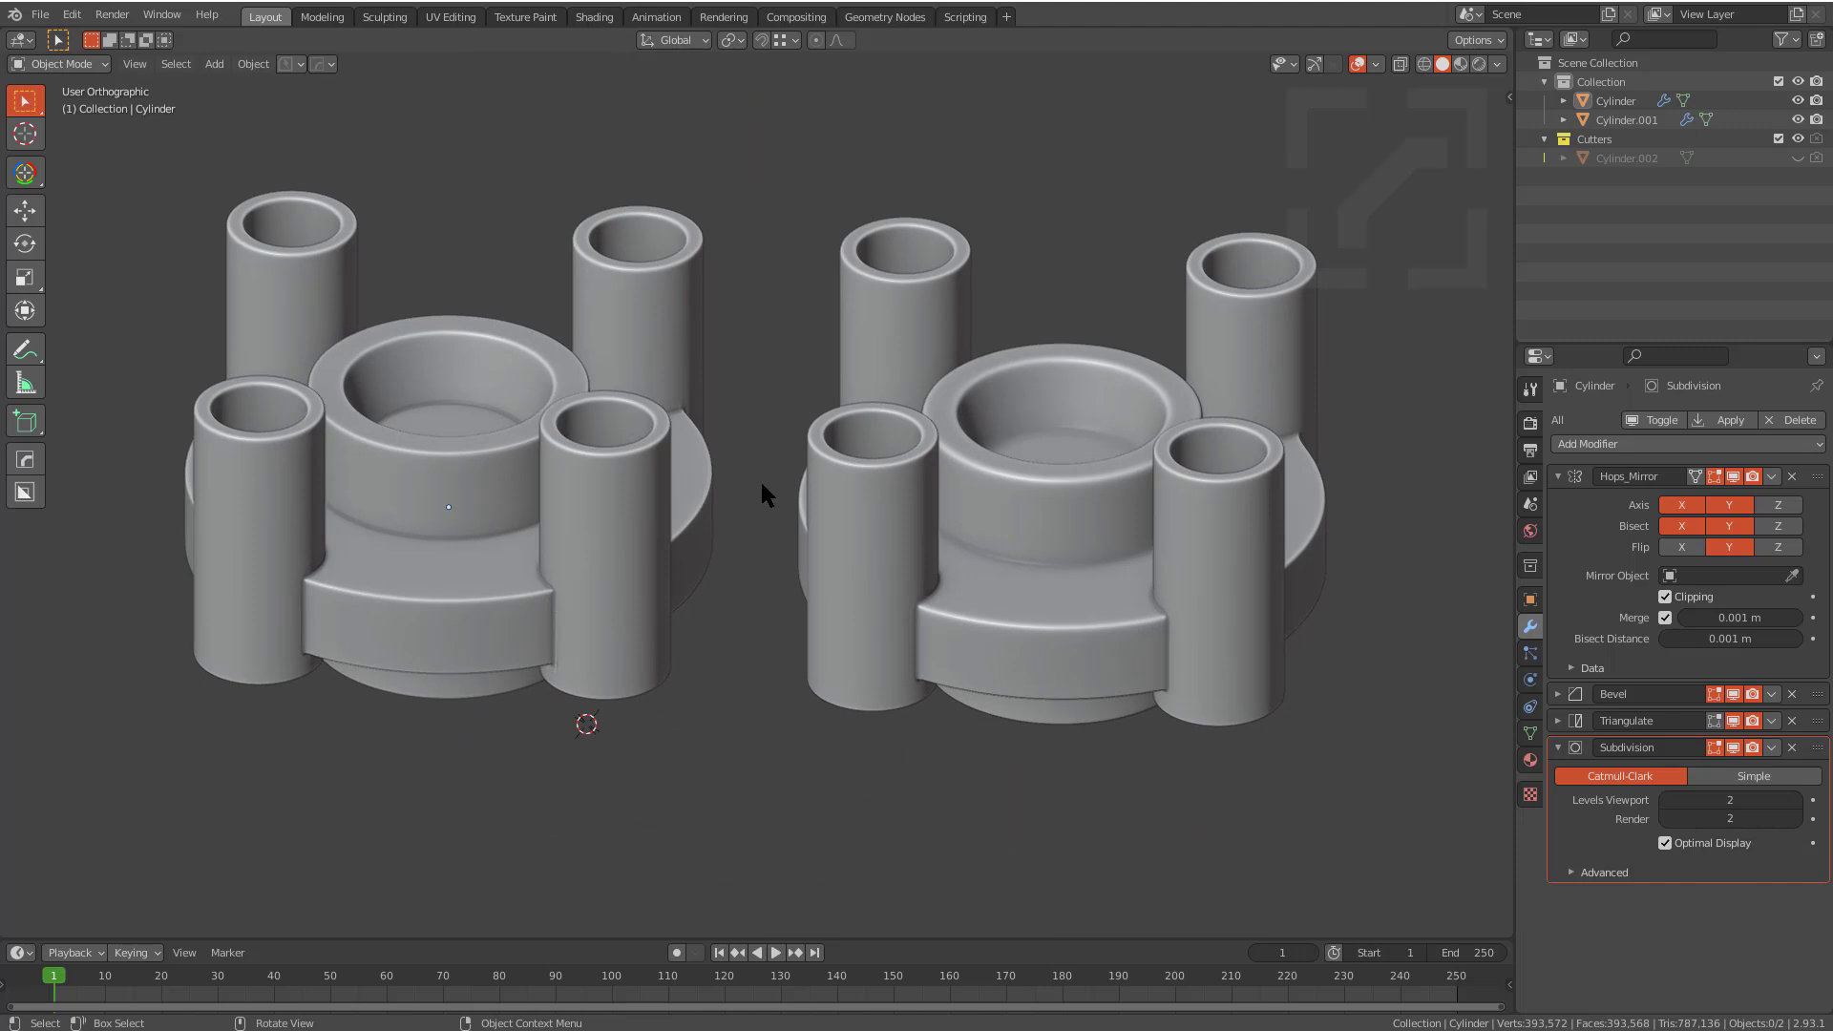
{"action": "middle_click_drag", "start_coordinate": [764, 483], "coordinate": [1083, 386]}
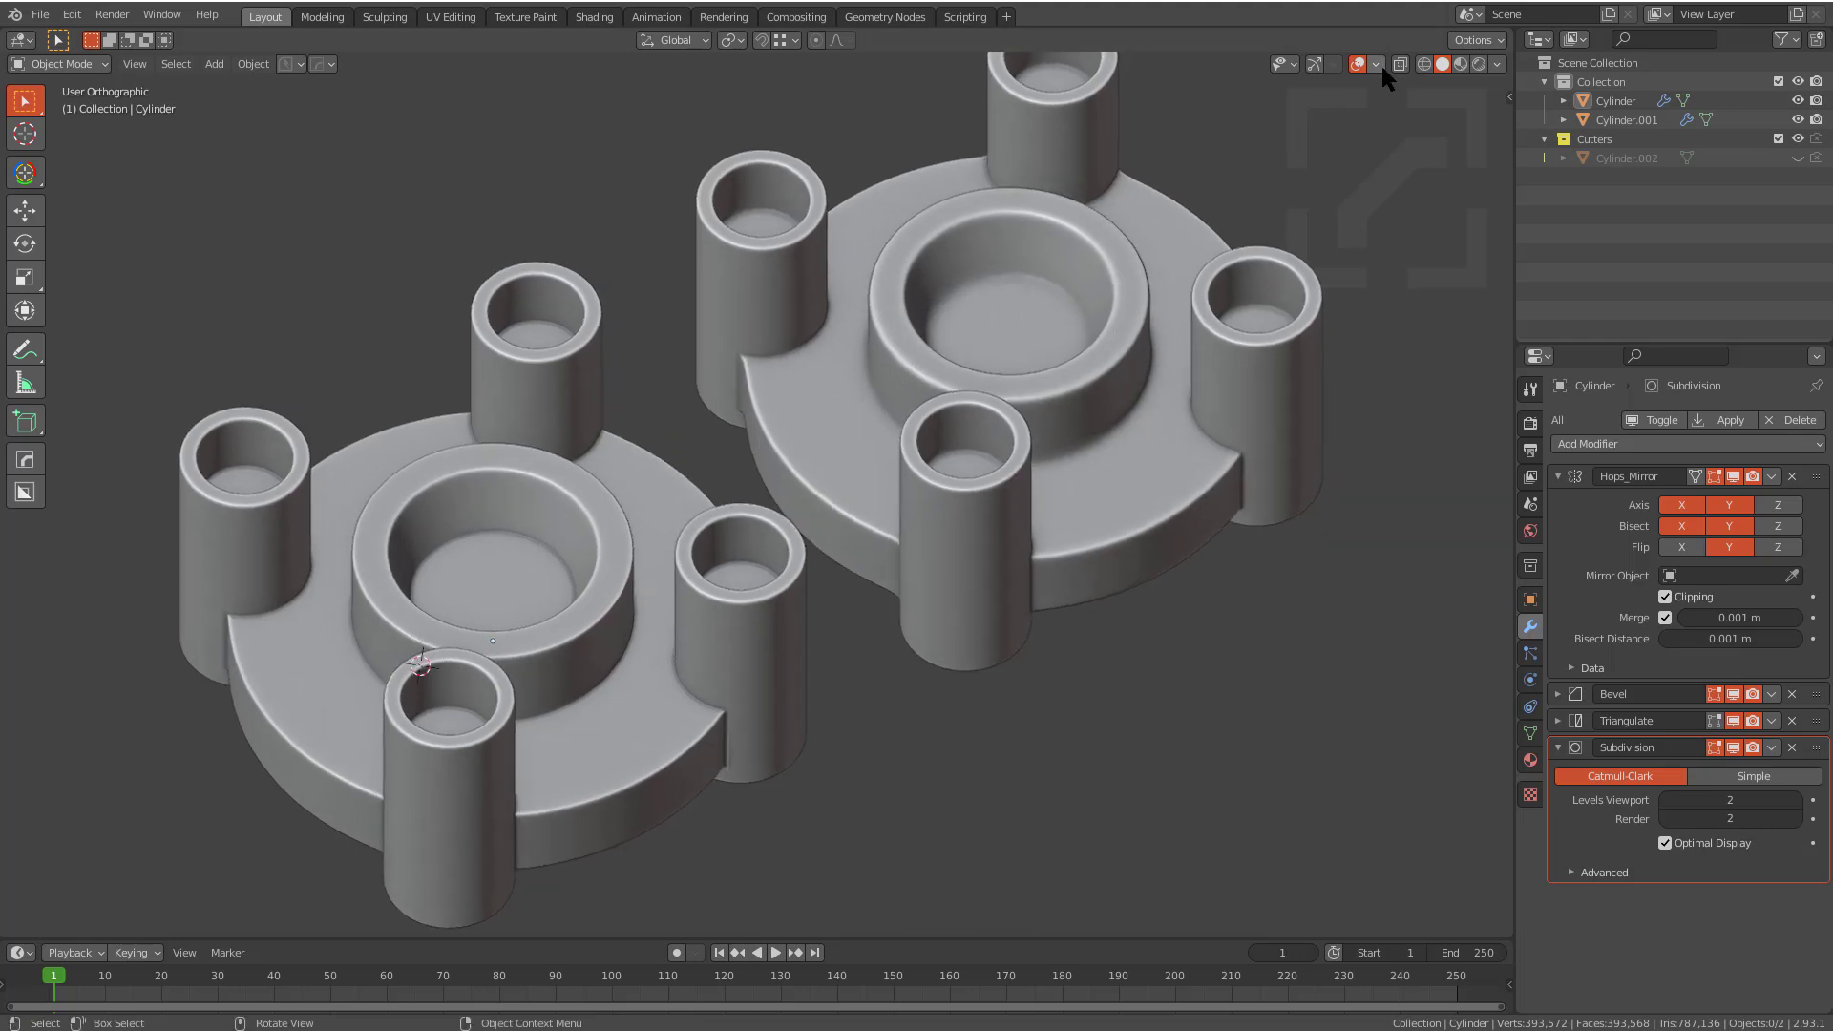
Step: Show the viewport navigation gizmo and turn the wireframe overlay back on
{"action": "middle_click_drag", "start_coordinate": [1027, 323], "coordinate": [1159, 442]}
{"action": "left_click", "coordinate": [1314, 64]}
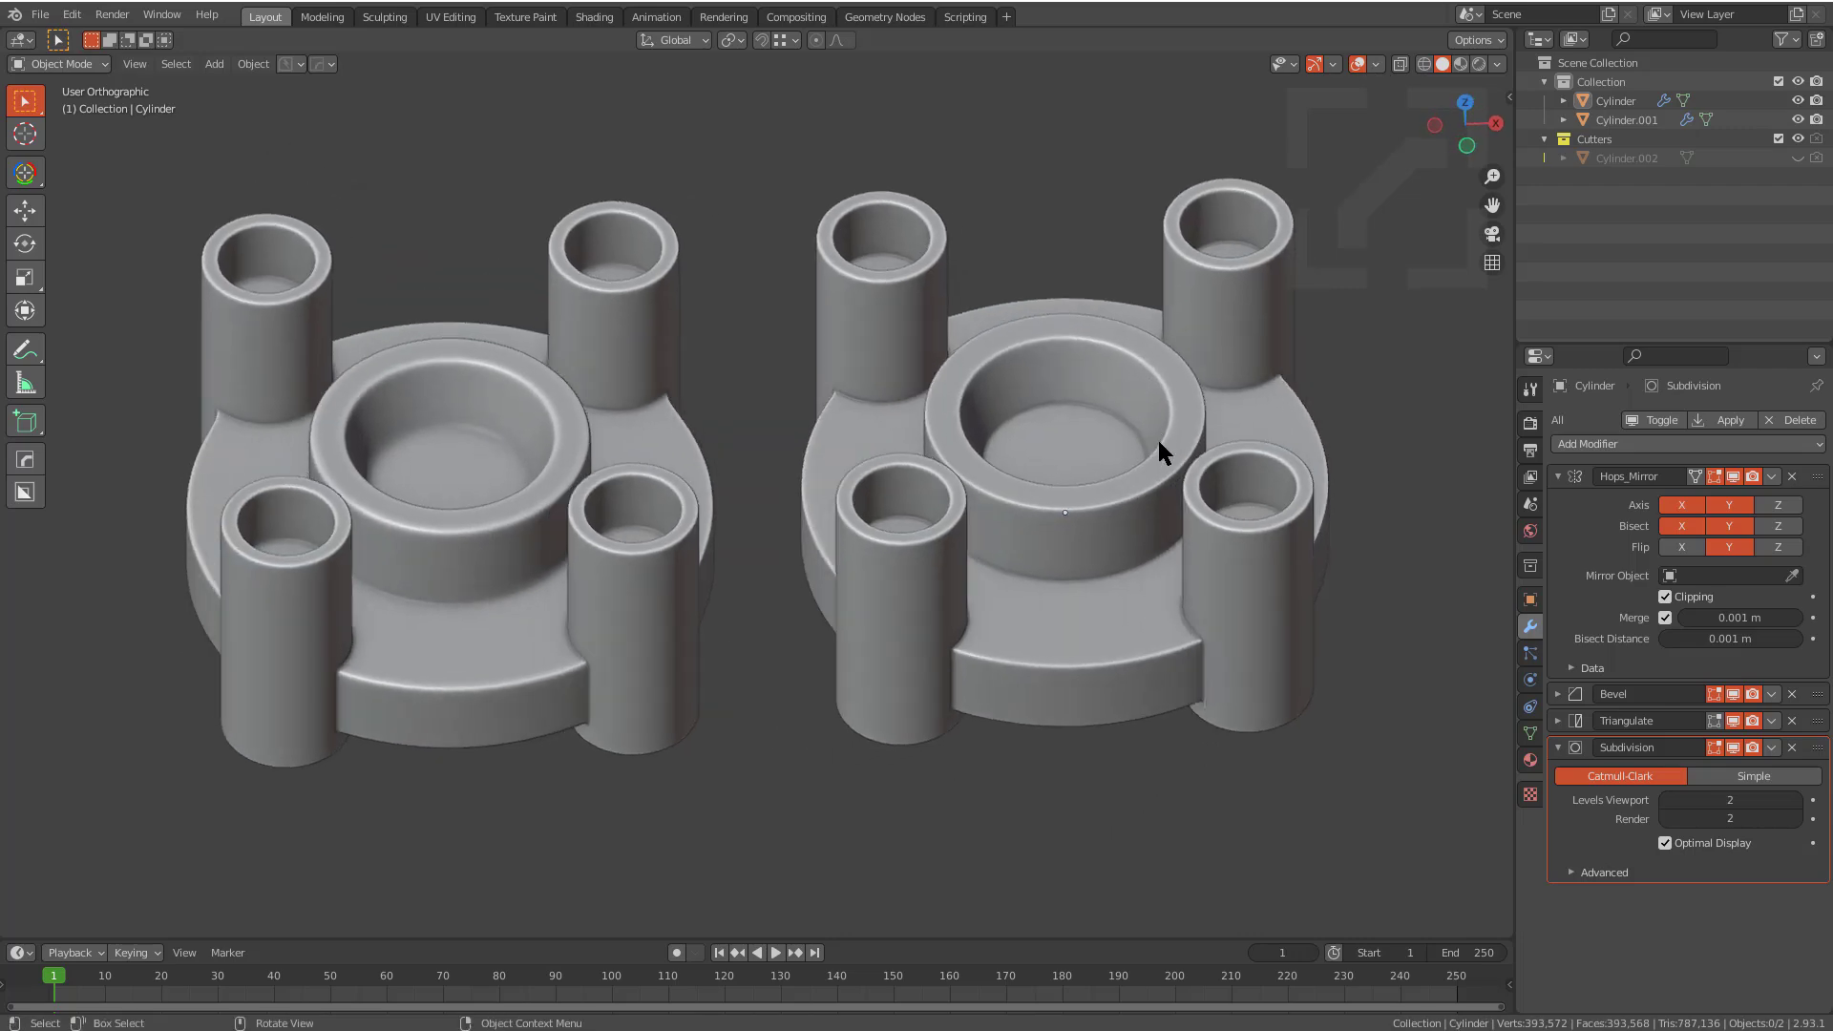
{"action": "key", "text": "alt+v"}
{"action": "left_click", "coordinate": [1122, 405]}
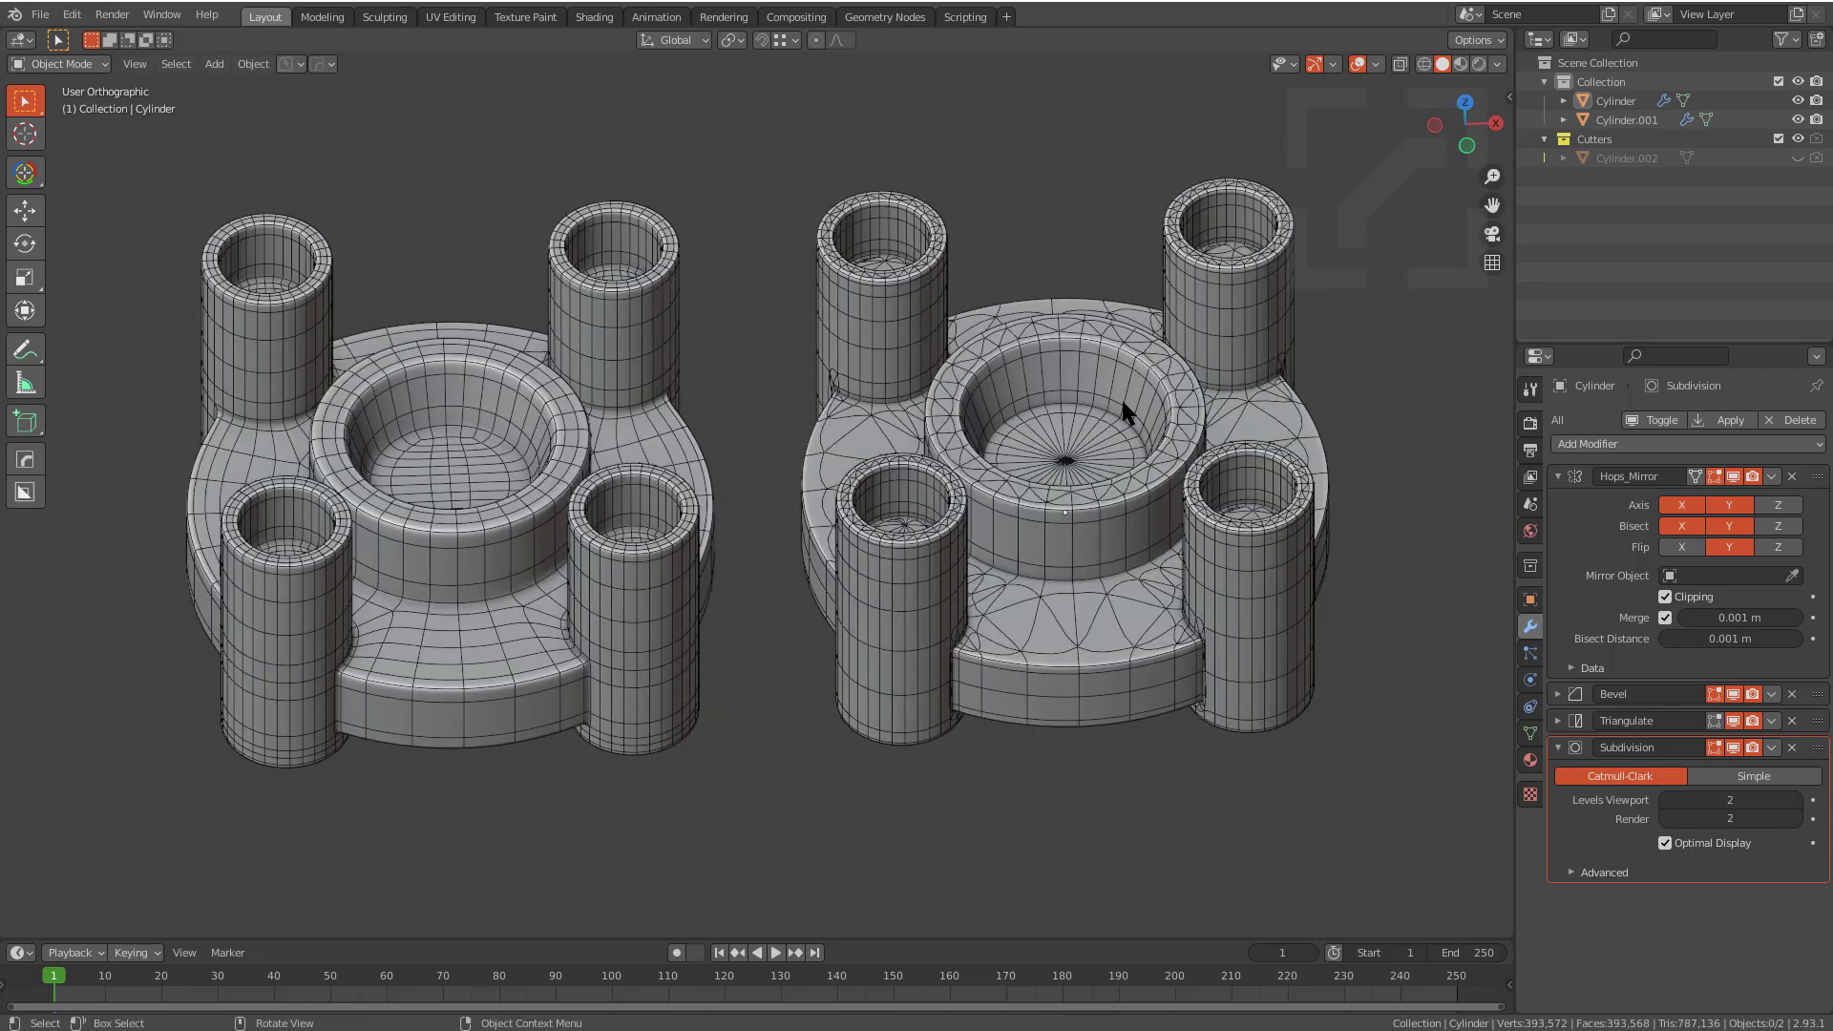
{"action": "mouse_move", "coordinate": [909, 499]}
{"action": "middle_mouse_down"}
{"action": "mouse_move", "coordinate": [797, 554]}
{"action": "mouse_move", "coordinate": [894, 492]}
{"action": "middle_mouse_up"}
Step: Duplicate the triangulated model along the global X axis, placing the copy at about X 4.52 m
{"action": "left_click", "coordinate": [952, 416]}
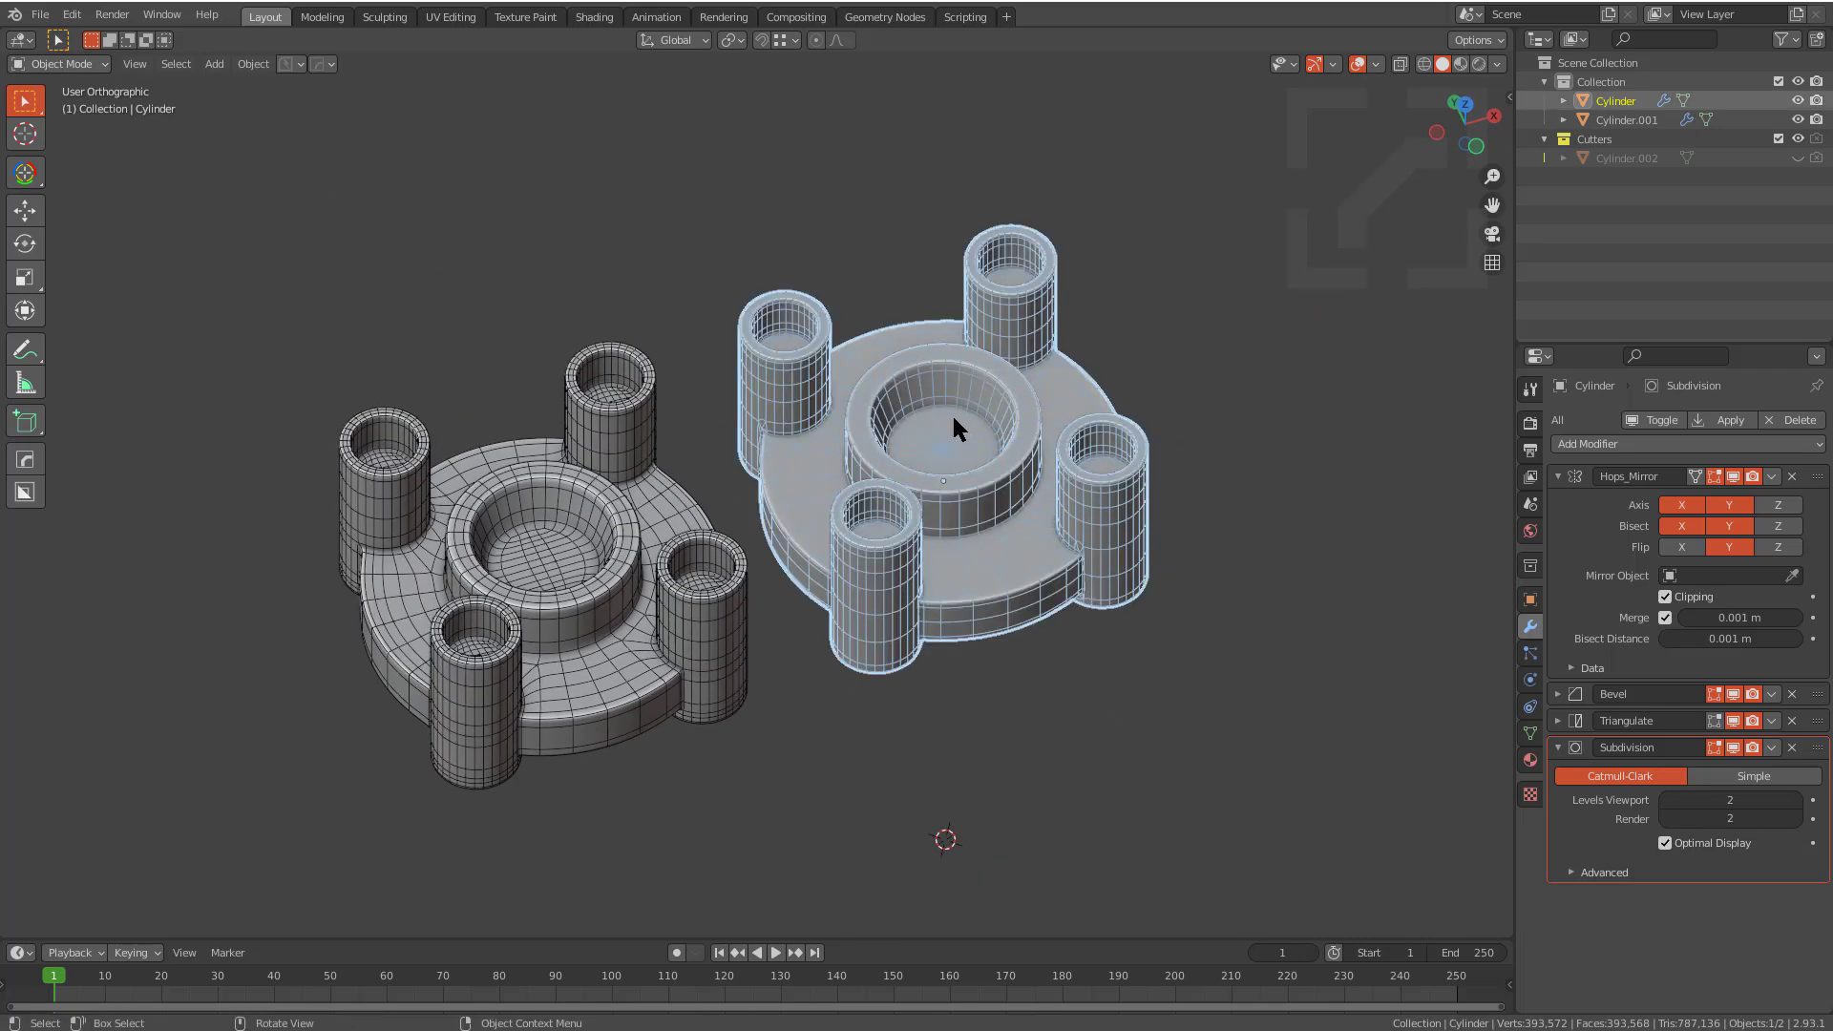
{"action": "middle_click_drag", "start_coordinate": [953, 416], "coordinate": [736, 555], "text": "shift"}
{"action": "key", "text": "shift+d"}
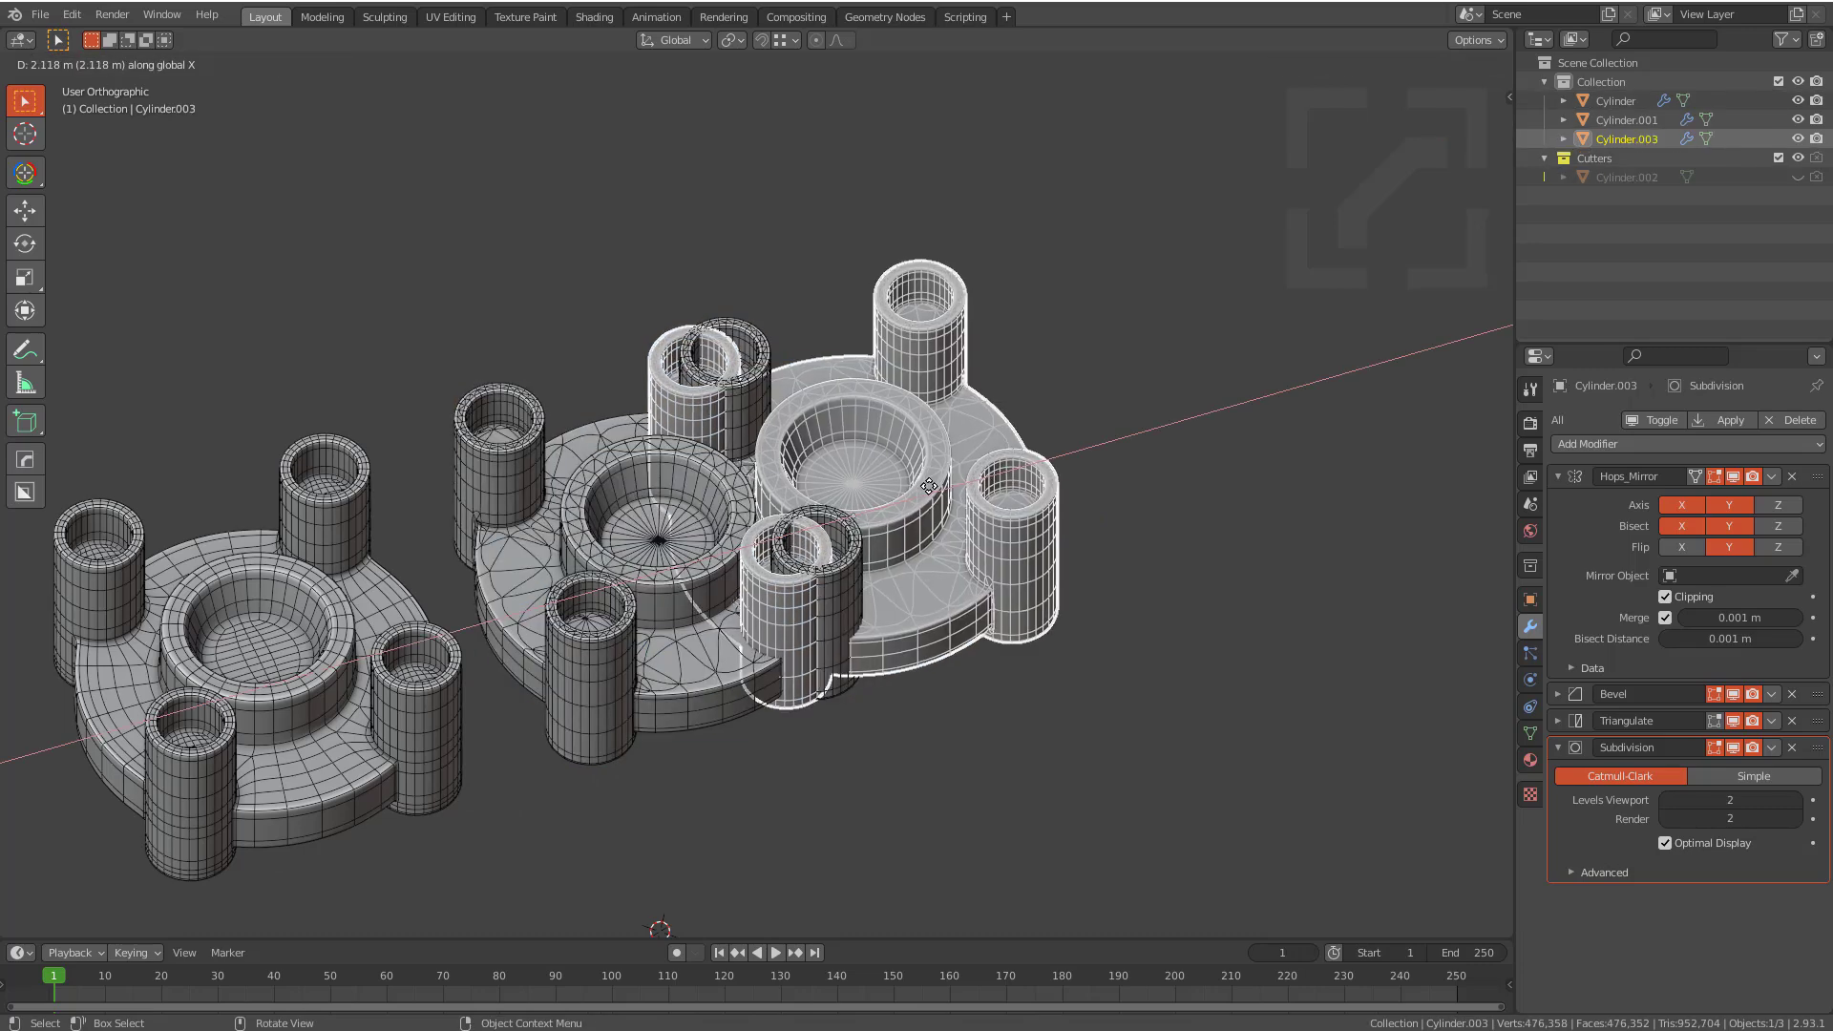
{"action": "left_click", "coordinate": [1302, 296]}
{"action": "middle_click_drag", "start_coordinate": [1128, 389], "coordinate": [1047, 492], "text": "shift"}
{"action": "scroll", "coordinate": [1050, 481], "scroll_direction": "up", "scroll_amount": 4}
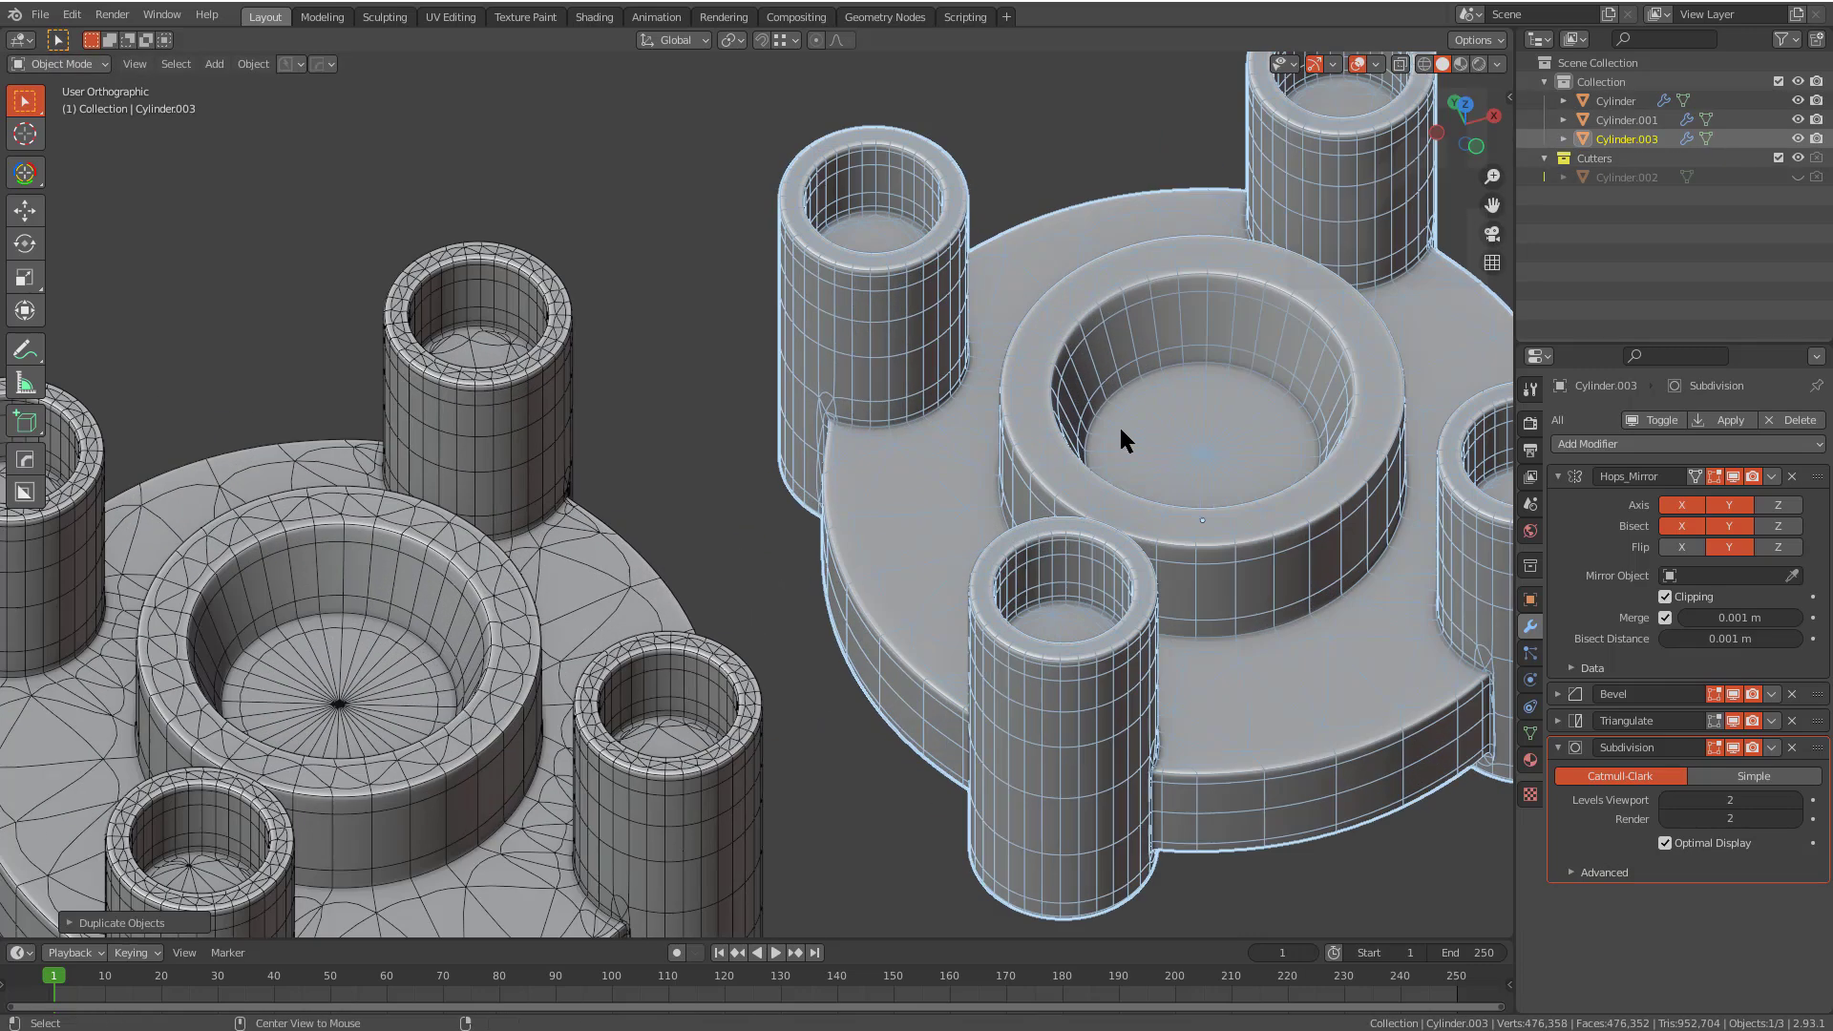
Step: Remove the Triangulate, Subdivision and Bevel modifiers from the new copy, keeping only its mirror modifier
{"action": "key", "text": "alt+a"}
{"action": "middle_click_drag", "start_coordinate": [1333, 523], "coordinate": [1056, 556], "text": "shift"}
{"action": "middle_click_drag", "start_coordinate": [874, 516], "coordinate": [935, 516]}
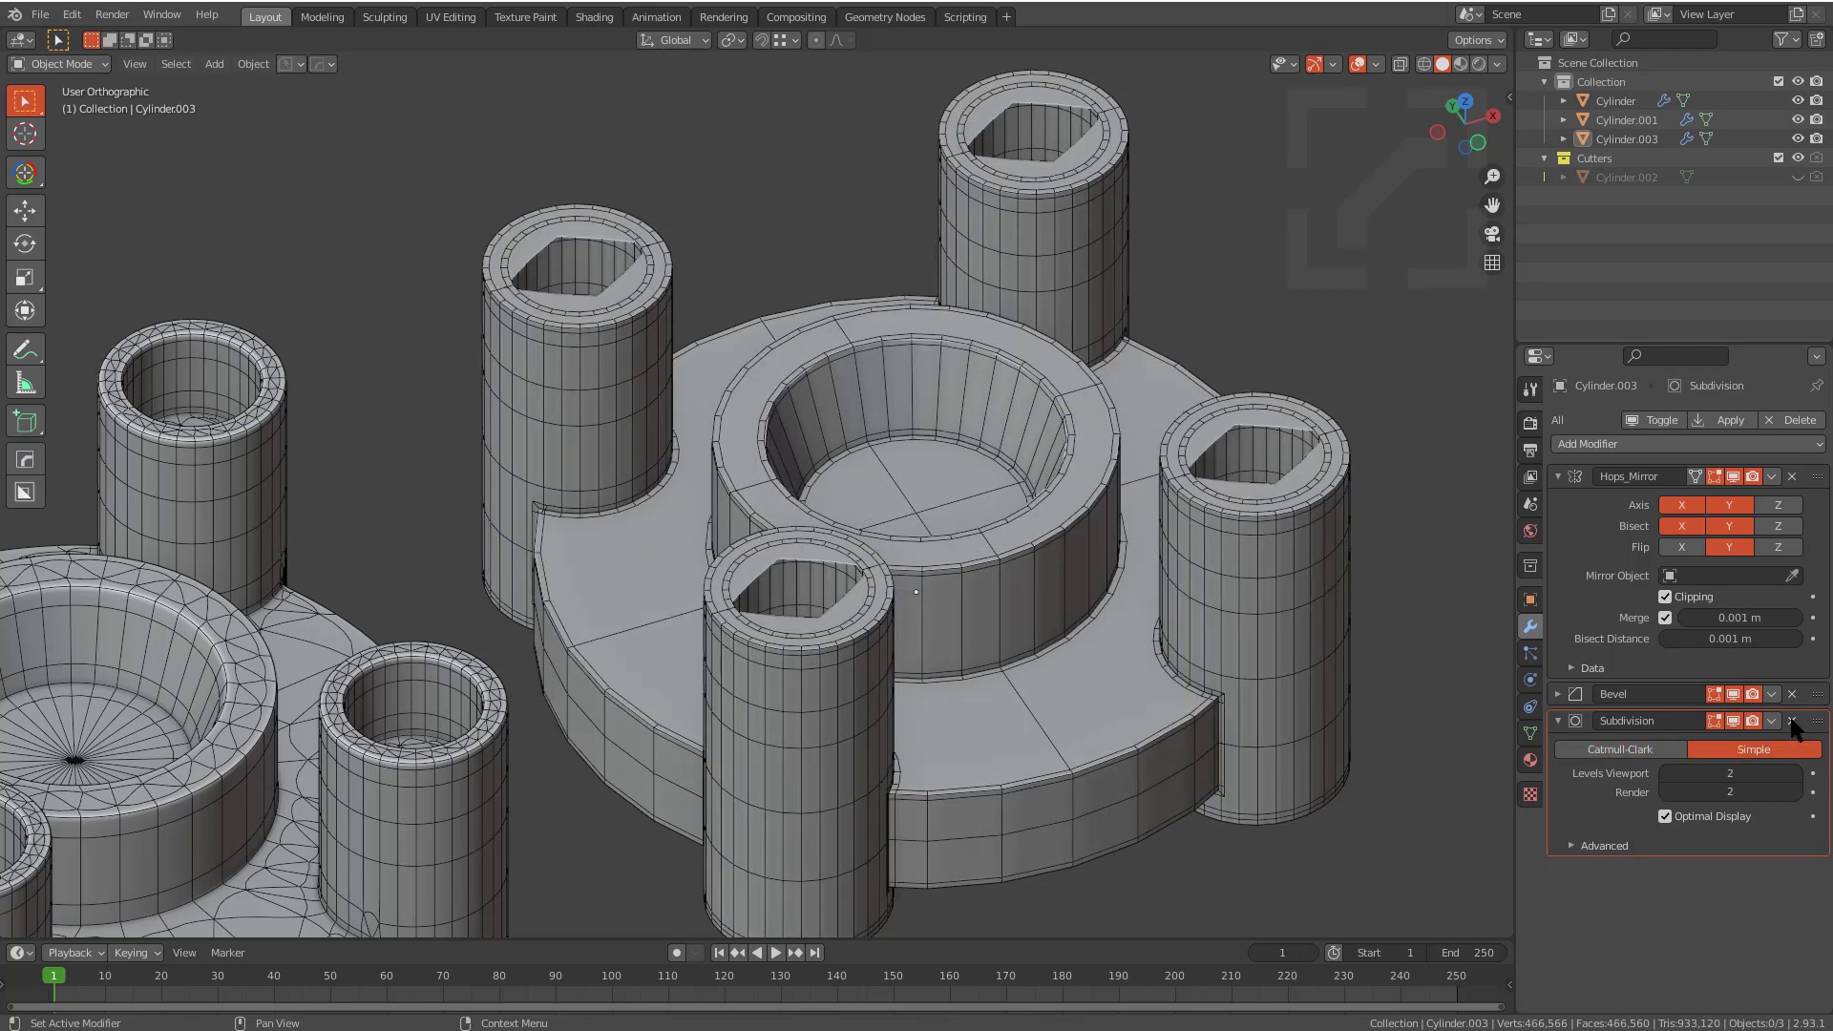
{"action": "left_click", "coordinate": [1791, 722]}
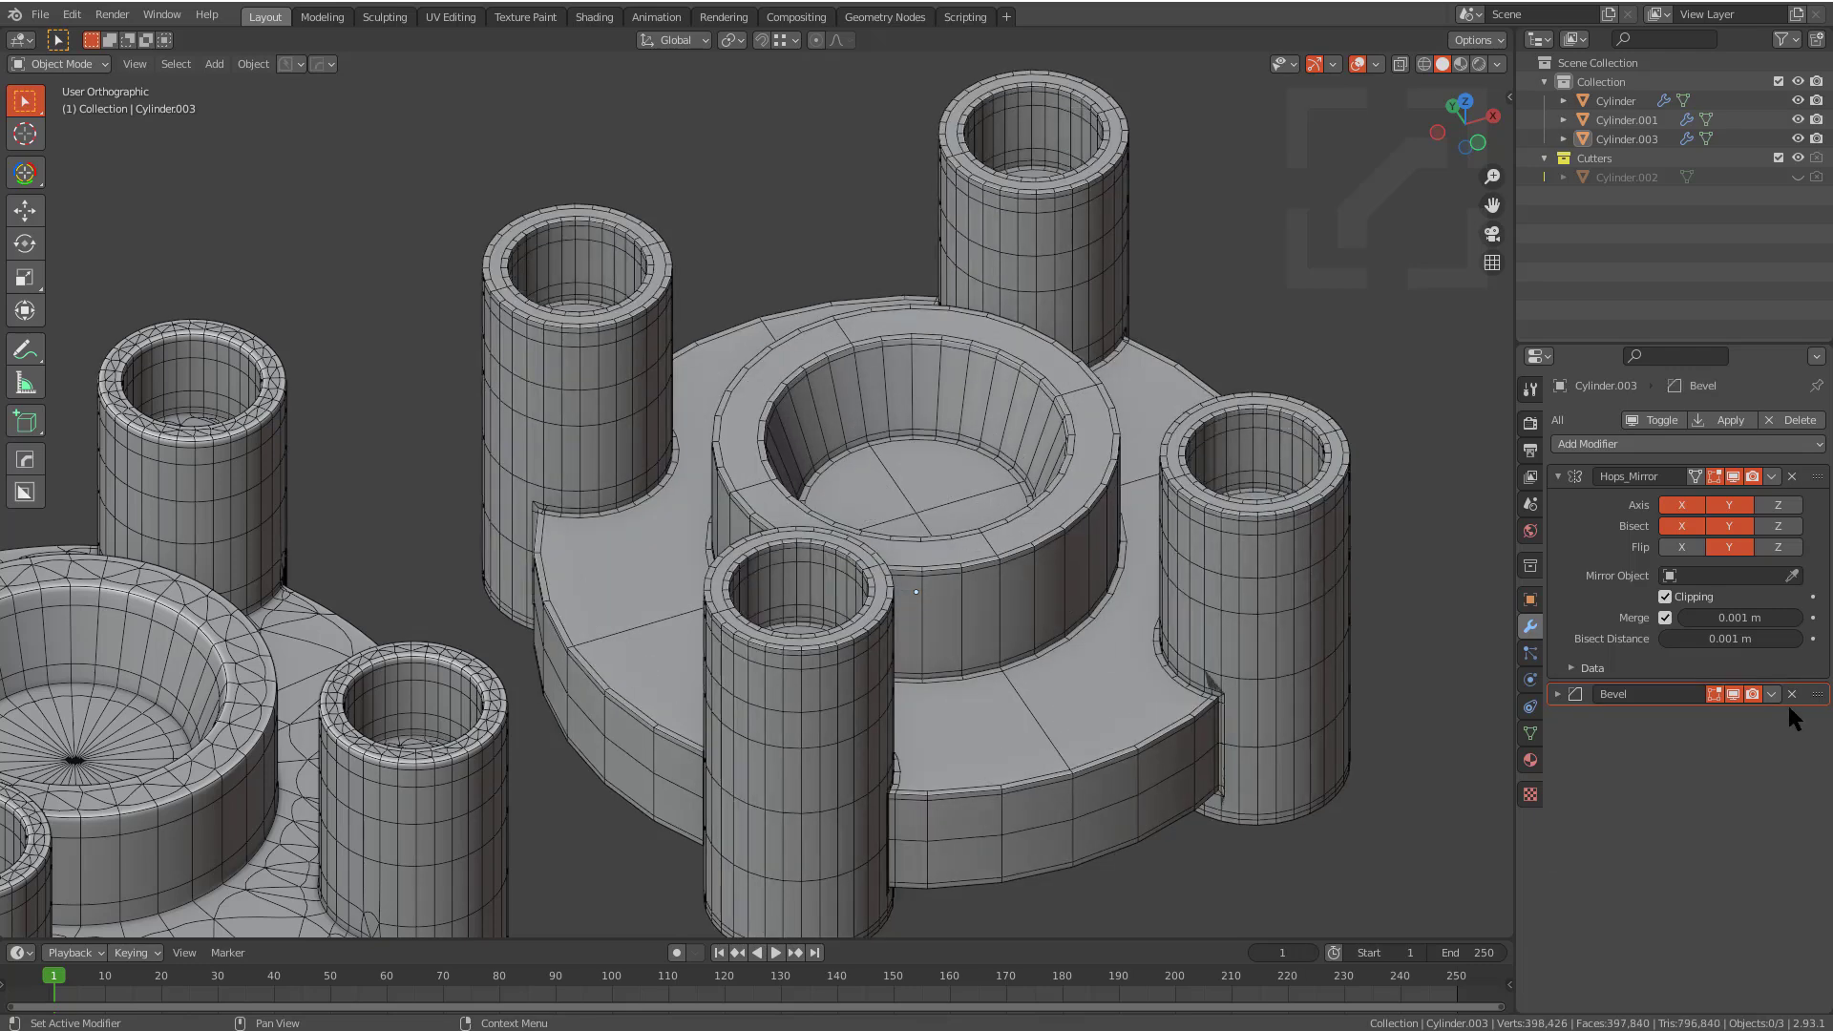
{"action": "left_click", "coordinate": [1789, 695]}
{"action": "middle_click_drag", "start_coordinate": [1258, 662], "coordinate": [1270, 666]}
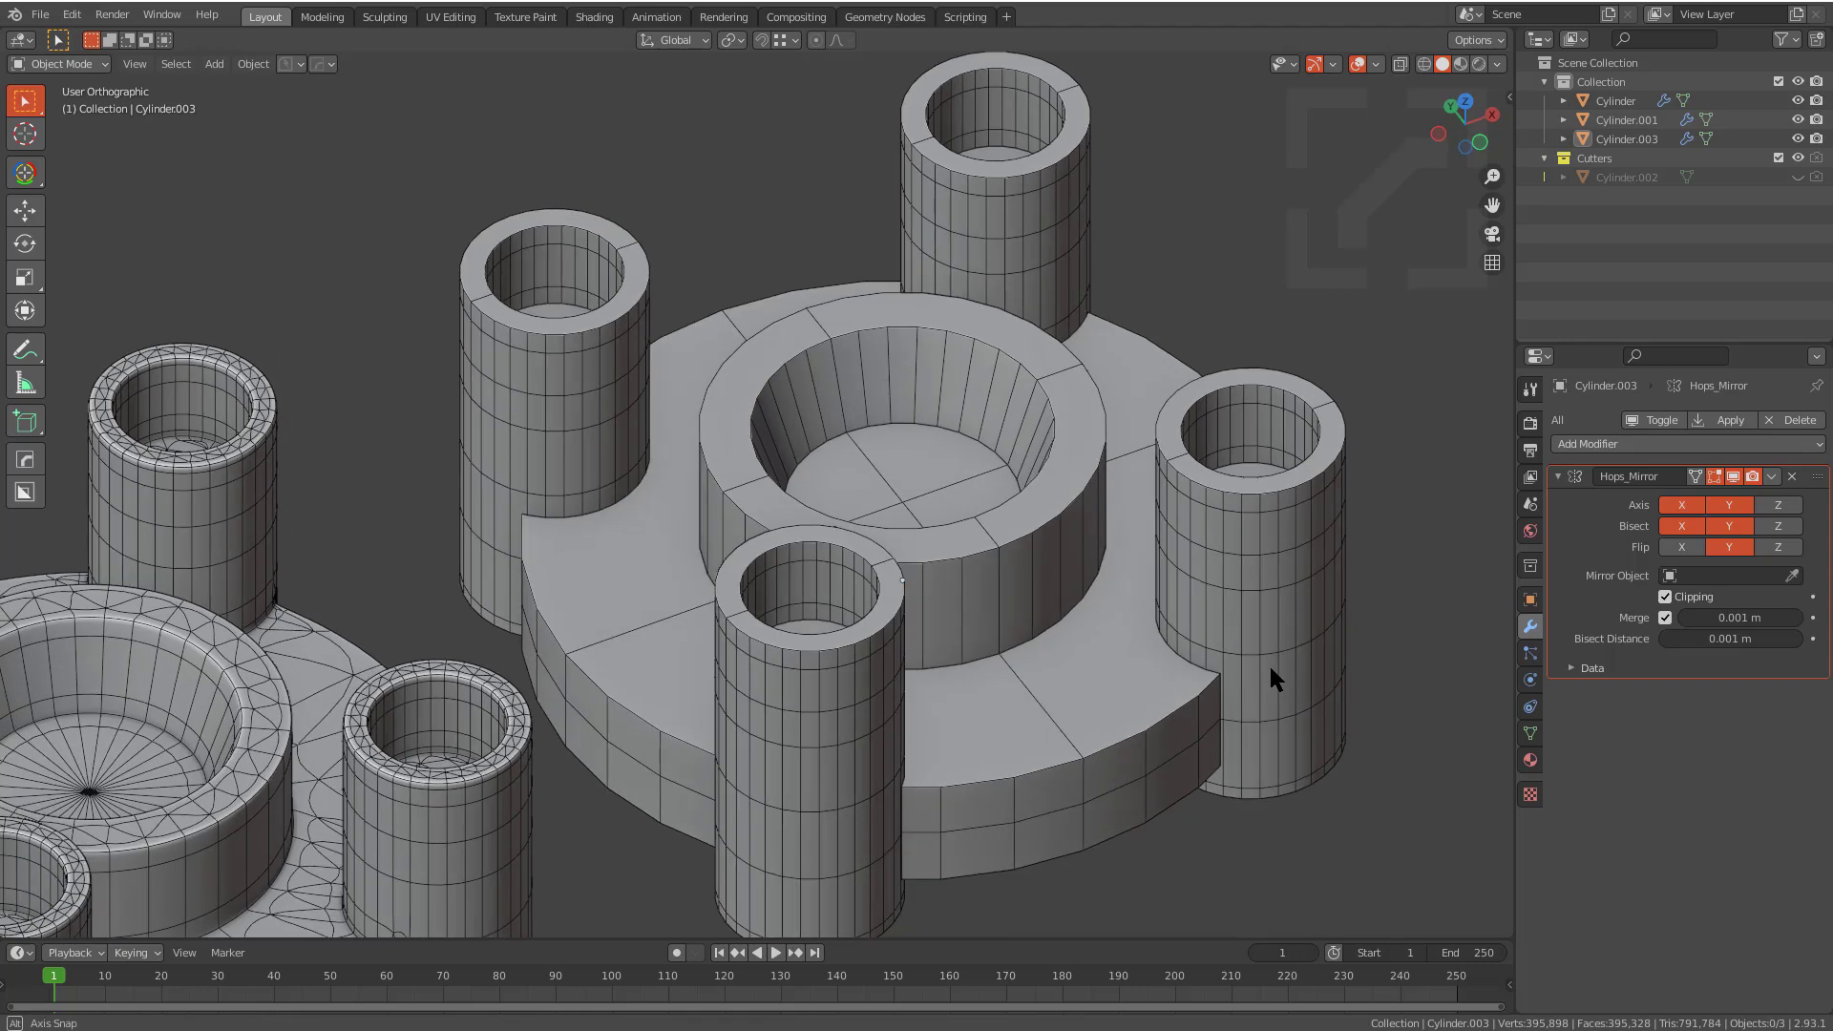
Step: Select the stripped copy and open the viewport sidebar
{"action": "scroll", "coordinate": [1062, 461], "scroll_direction": "down", "scroll_amount": 3}
{"action": "middle_click_drag", "start_coordinate": [588, 604], "coordinate": [993, 391], "text": "shift"}
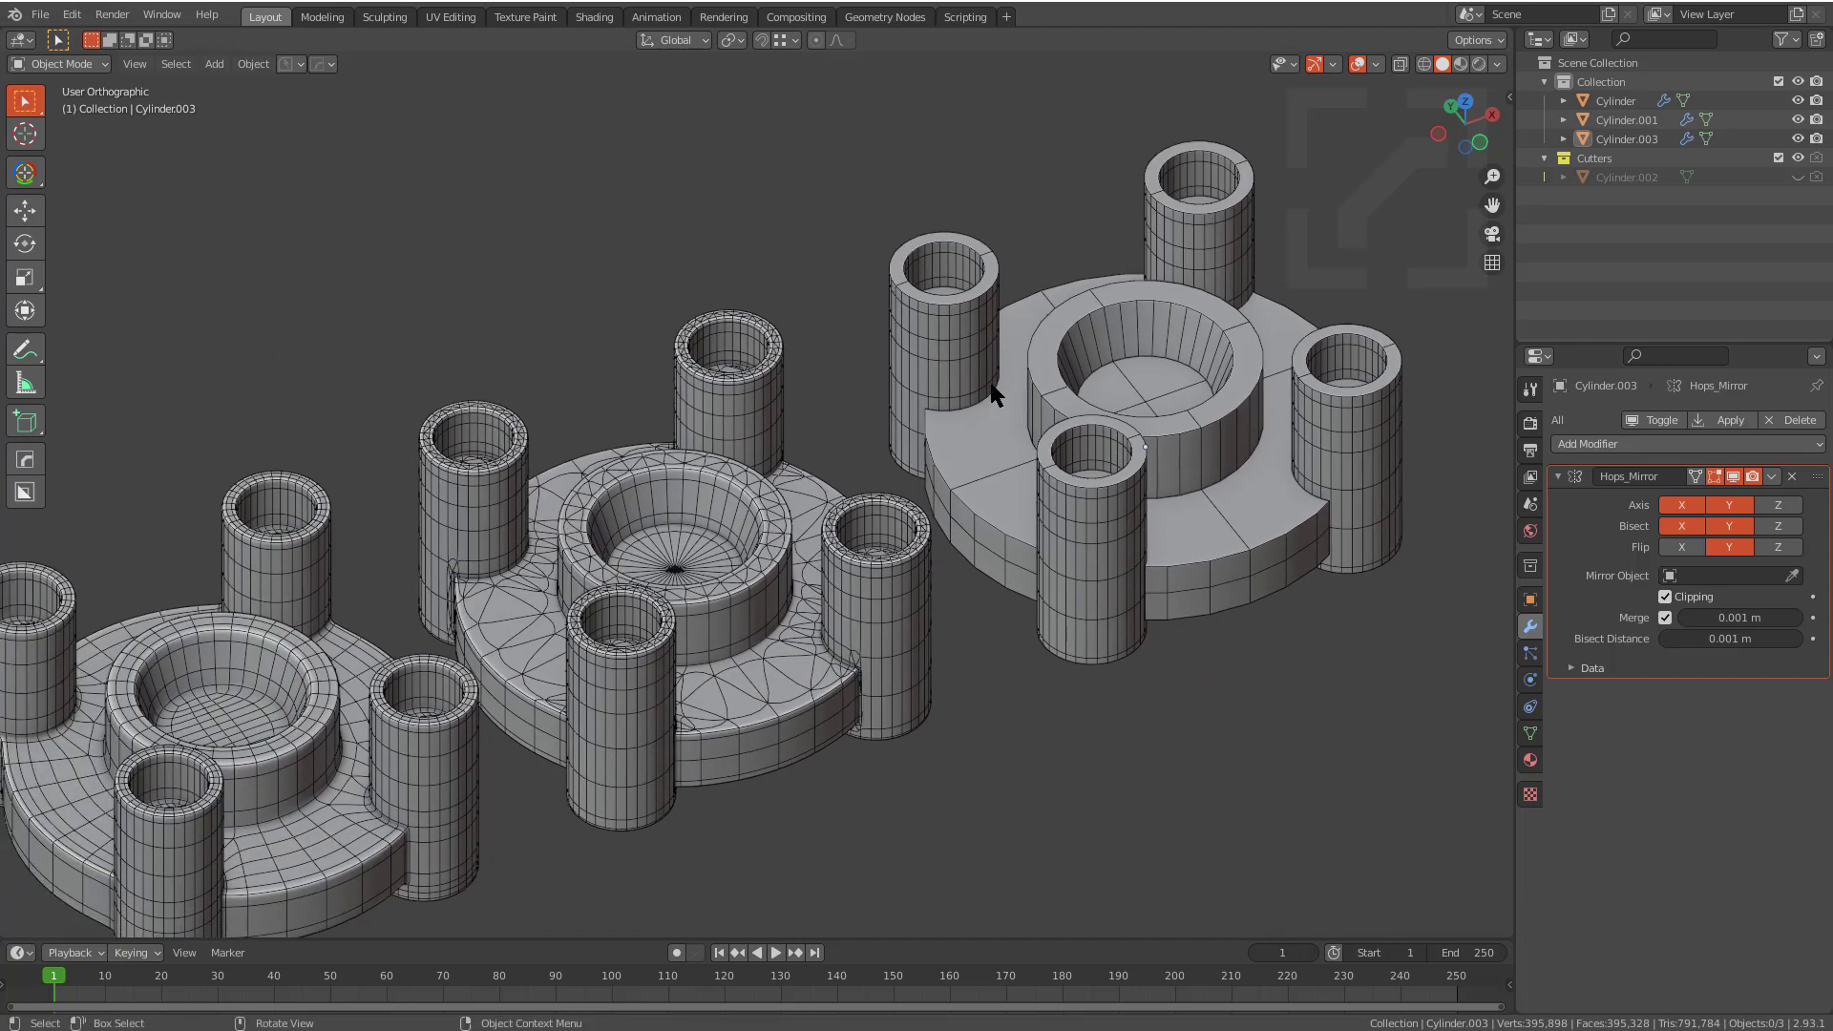
{"action": "scroll", "coordinate": [1207, 455], "scroll_direction": "up", "scroll_amount": 1}
{"action": "middle_click_drag", "start_coordinate": [1206, 454], "coordinate": [812, 552], "text": "shift"}
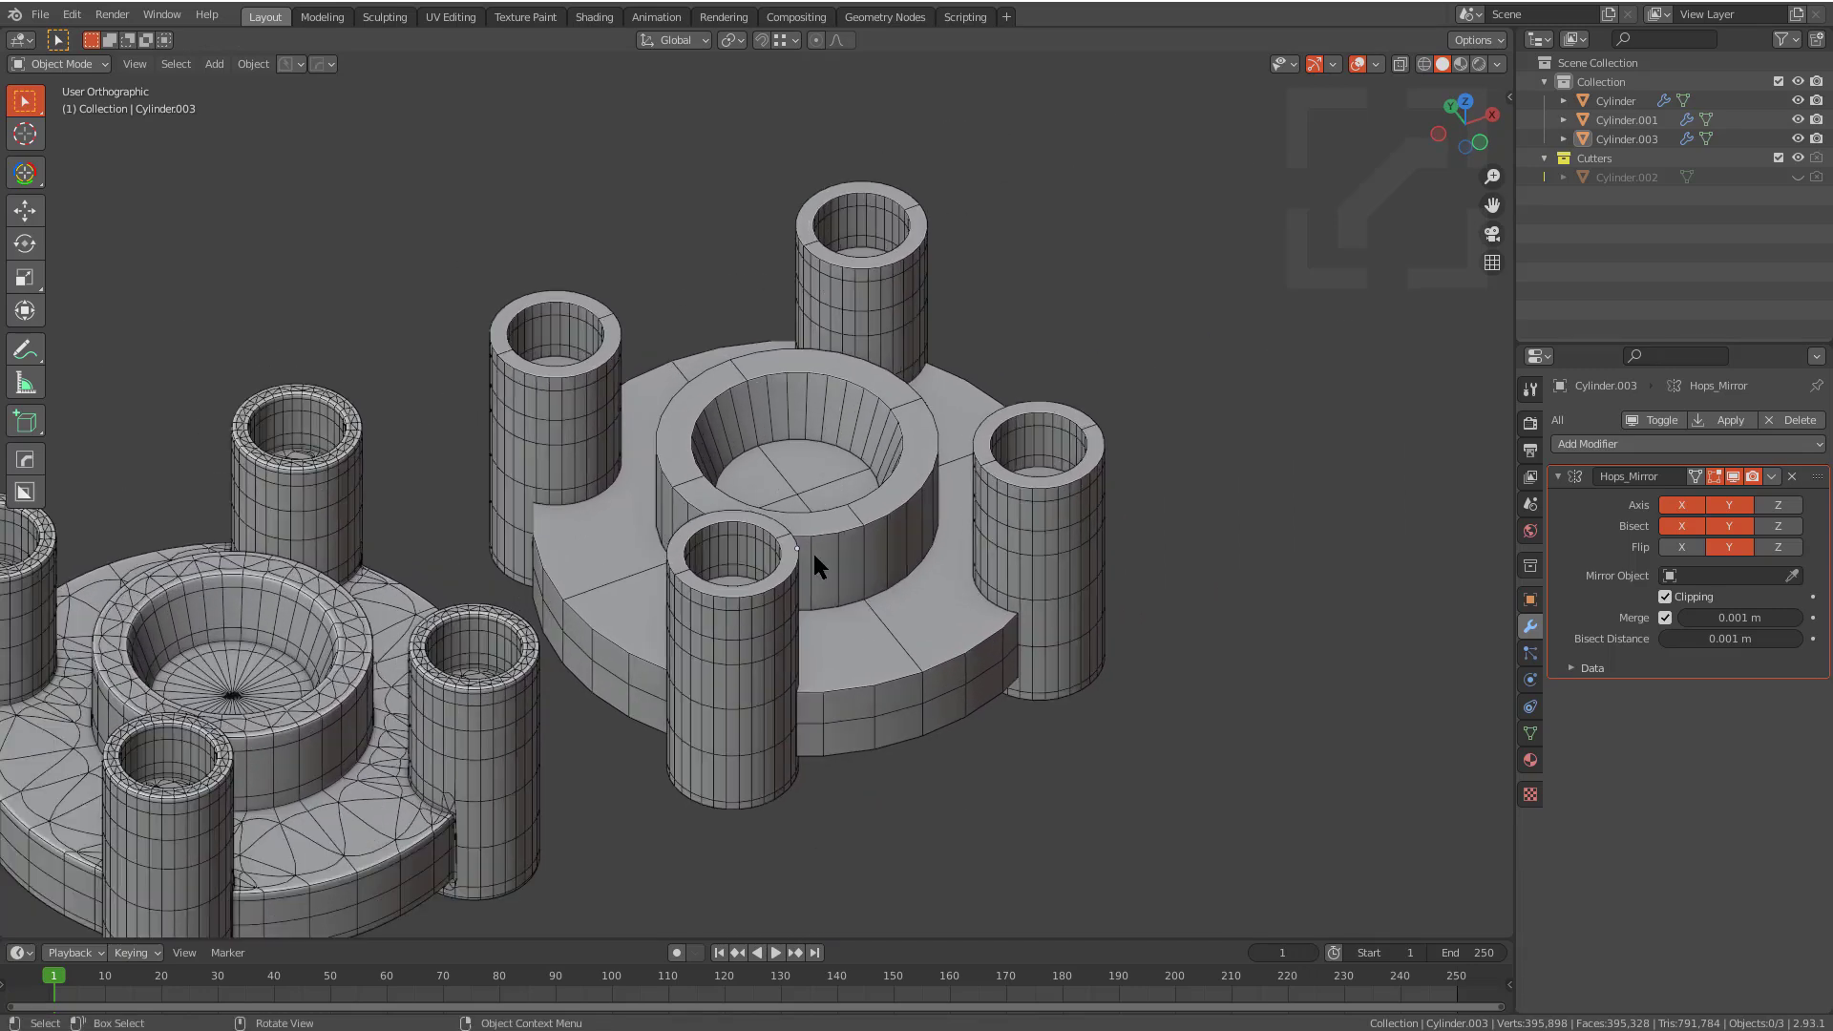
{"action": "scroll", "coordinate": [933, 573], "scroll_direction": "up", "scroll_amount": 1}
{"action": "left_click", "coordinate": [978, 487]}
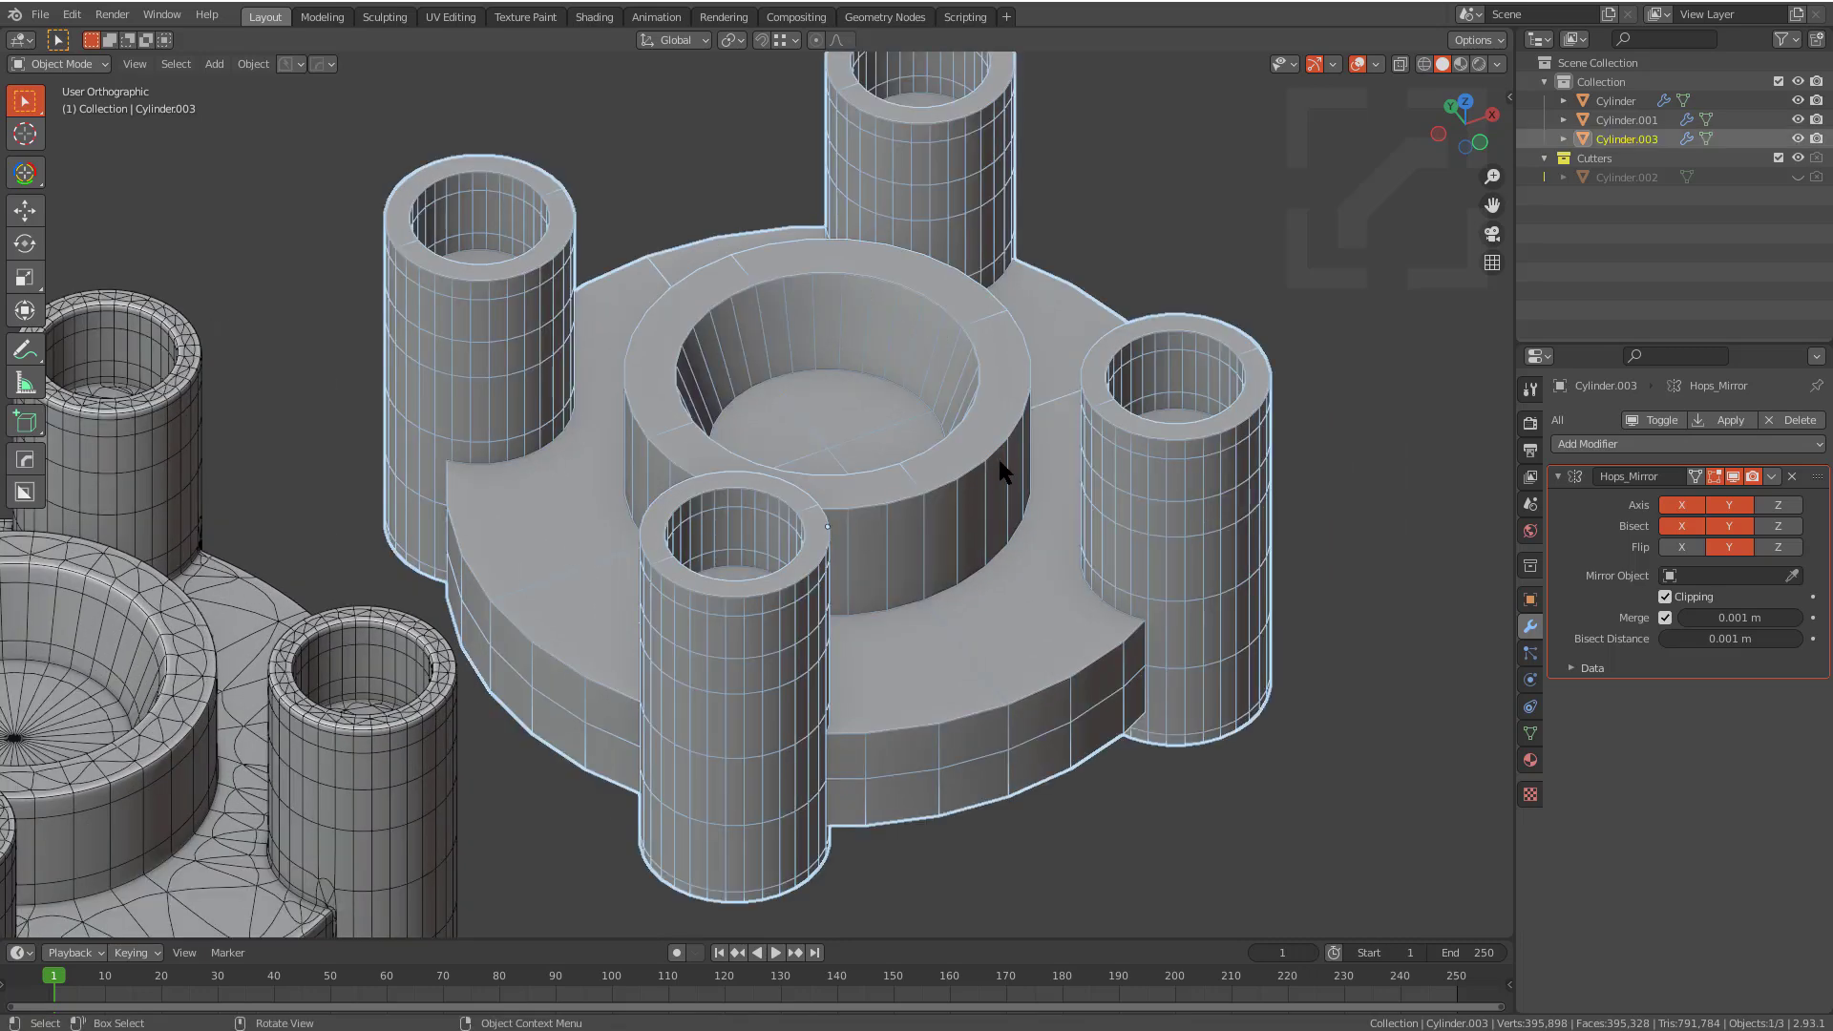
{"action": "middle_click_drag", "start_coordinate": [1024, 445], "coordinate": [1041, 468], "text": "shift"}
{"action": "key", "text": "n"}
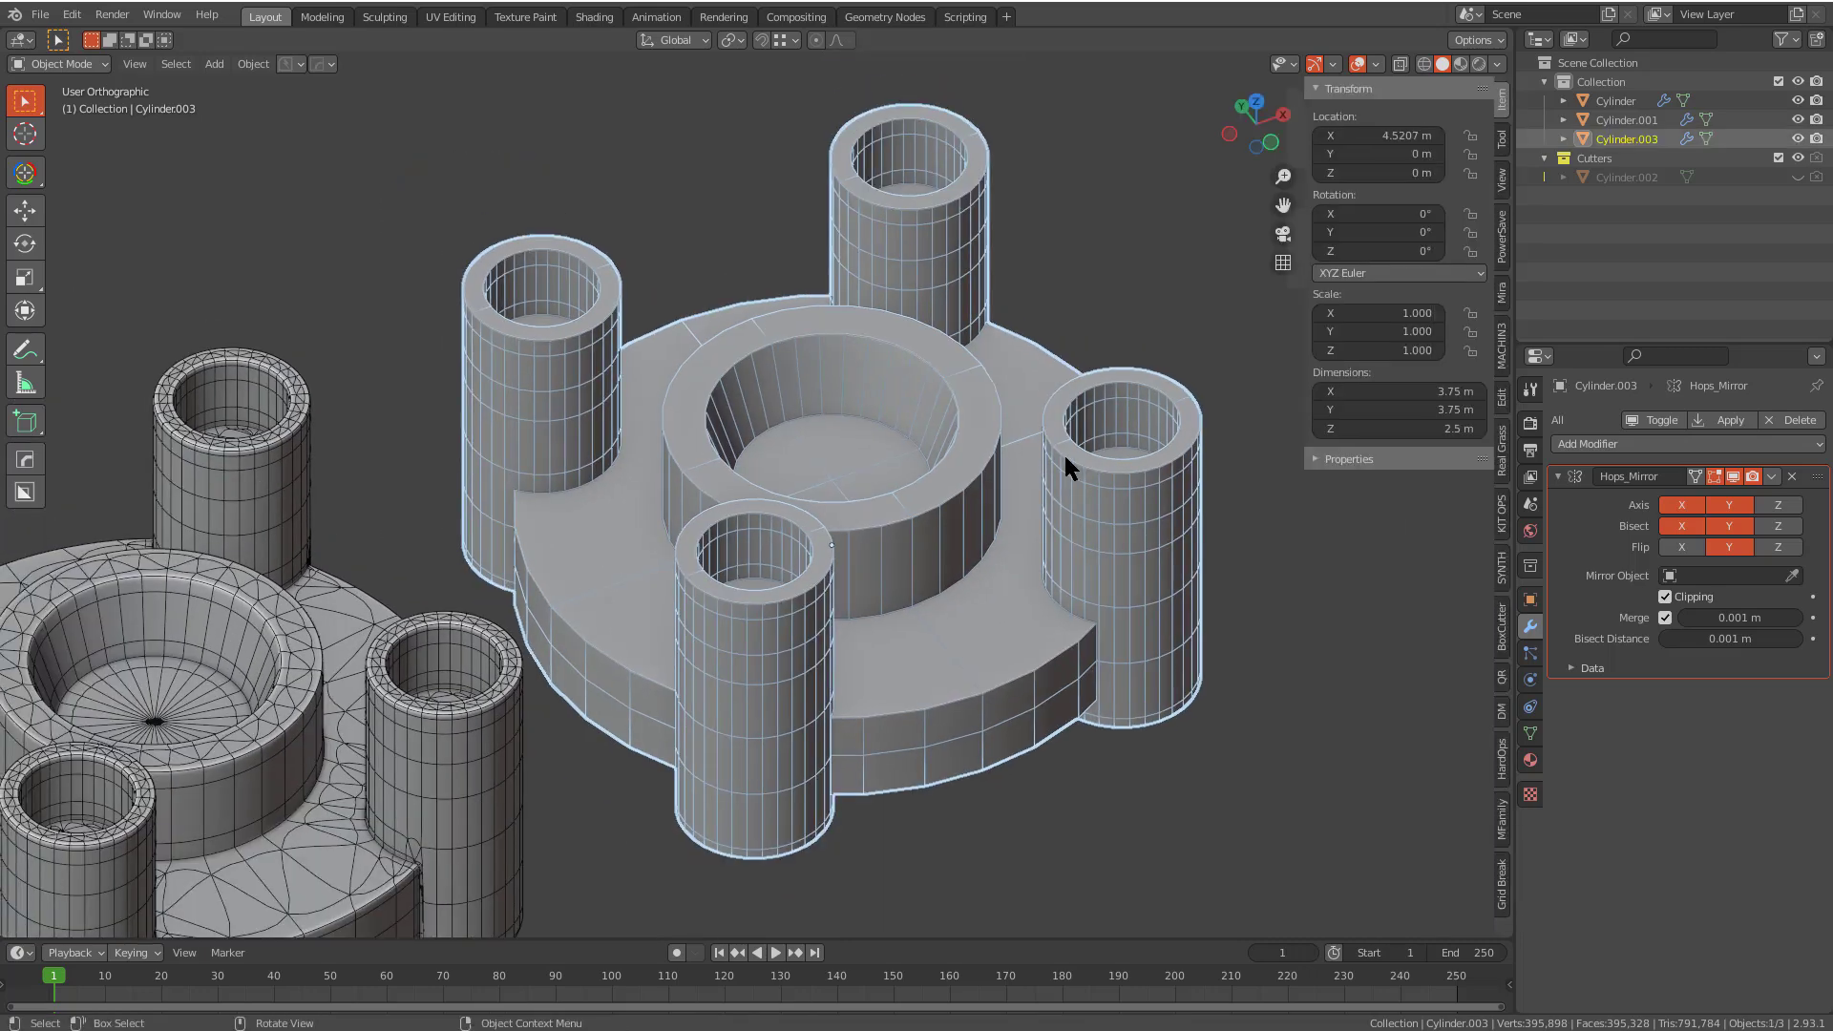
{"action": "scroll", "coordinate": [1055, 449], "scroll_direction": "up", "scroll_amount": 2}
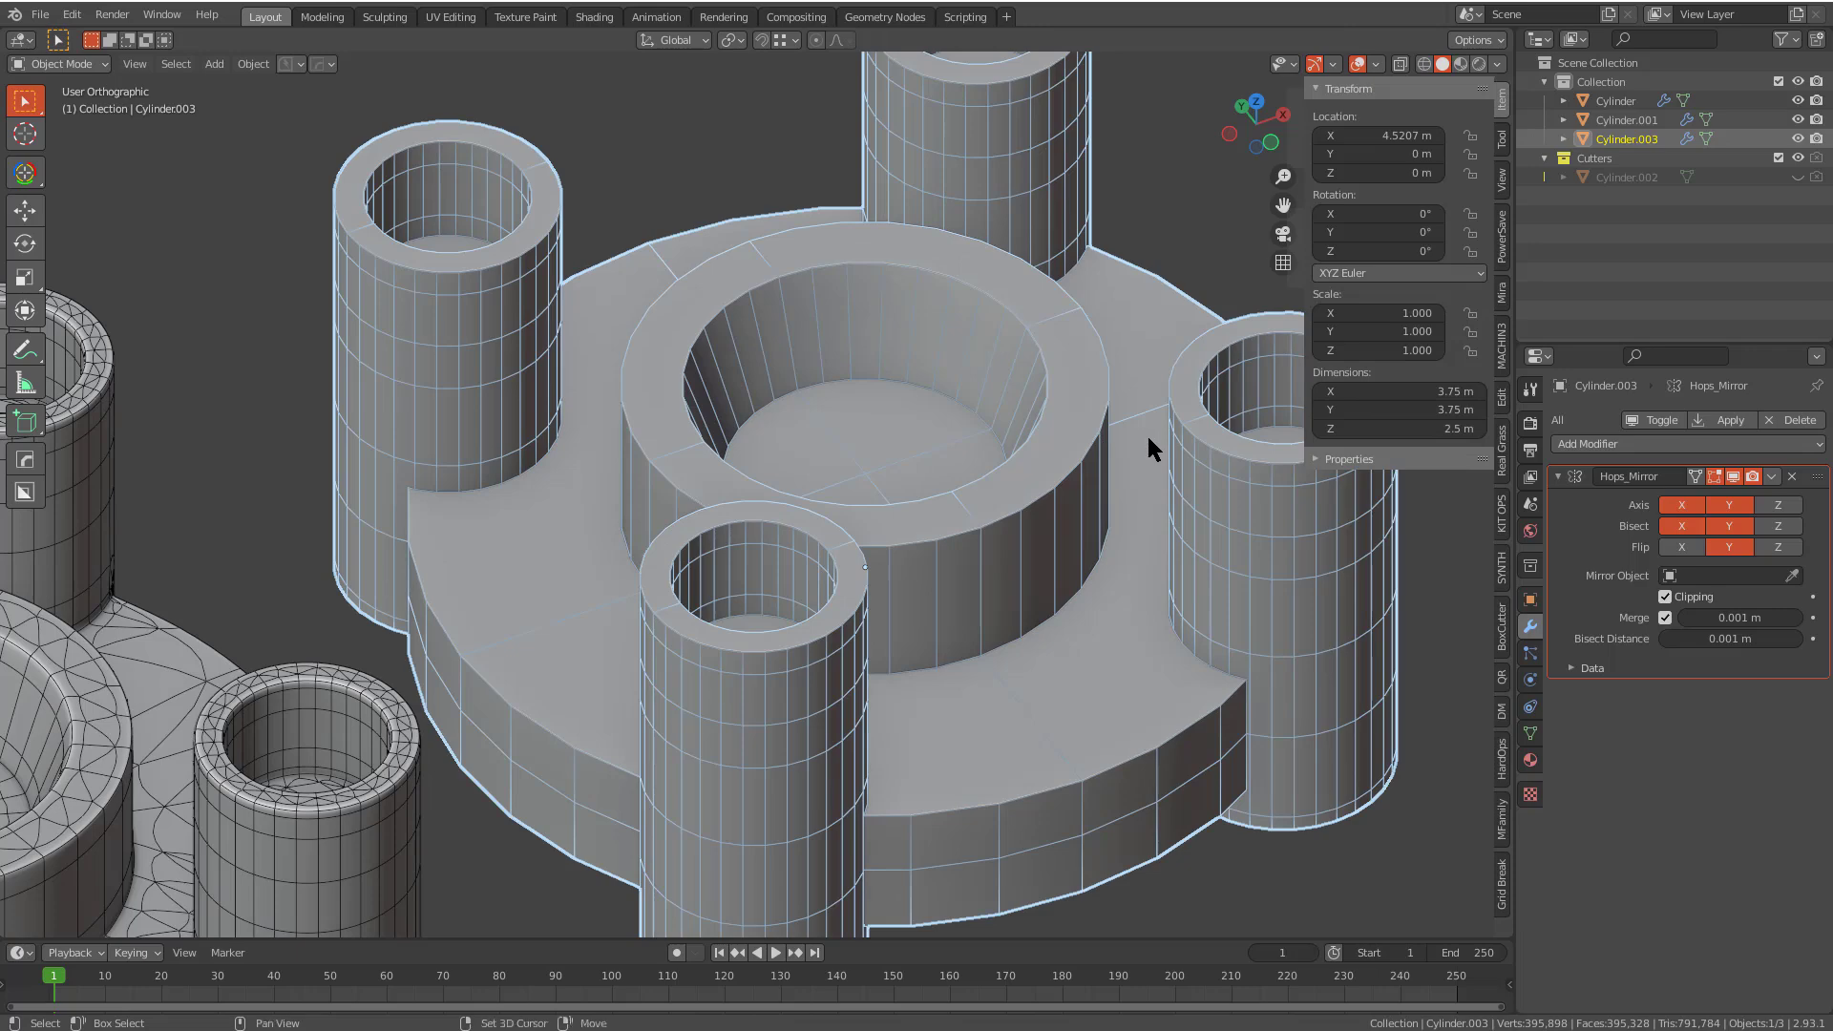
{"action": "scroll", "coordinate": [1147, 437], "scroll_direction": "up", "scroll_amount": 1}
Step: Sharpen the stripped copy with 30° sharpness and 60° auto smooth, and check its marked edges in Edit Mode
{"action": "key", "text": "q"}
{"action": "left_click", "coordinate": [1064, 451]}
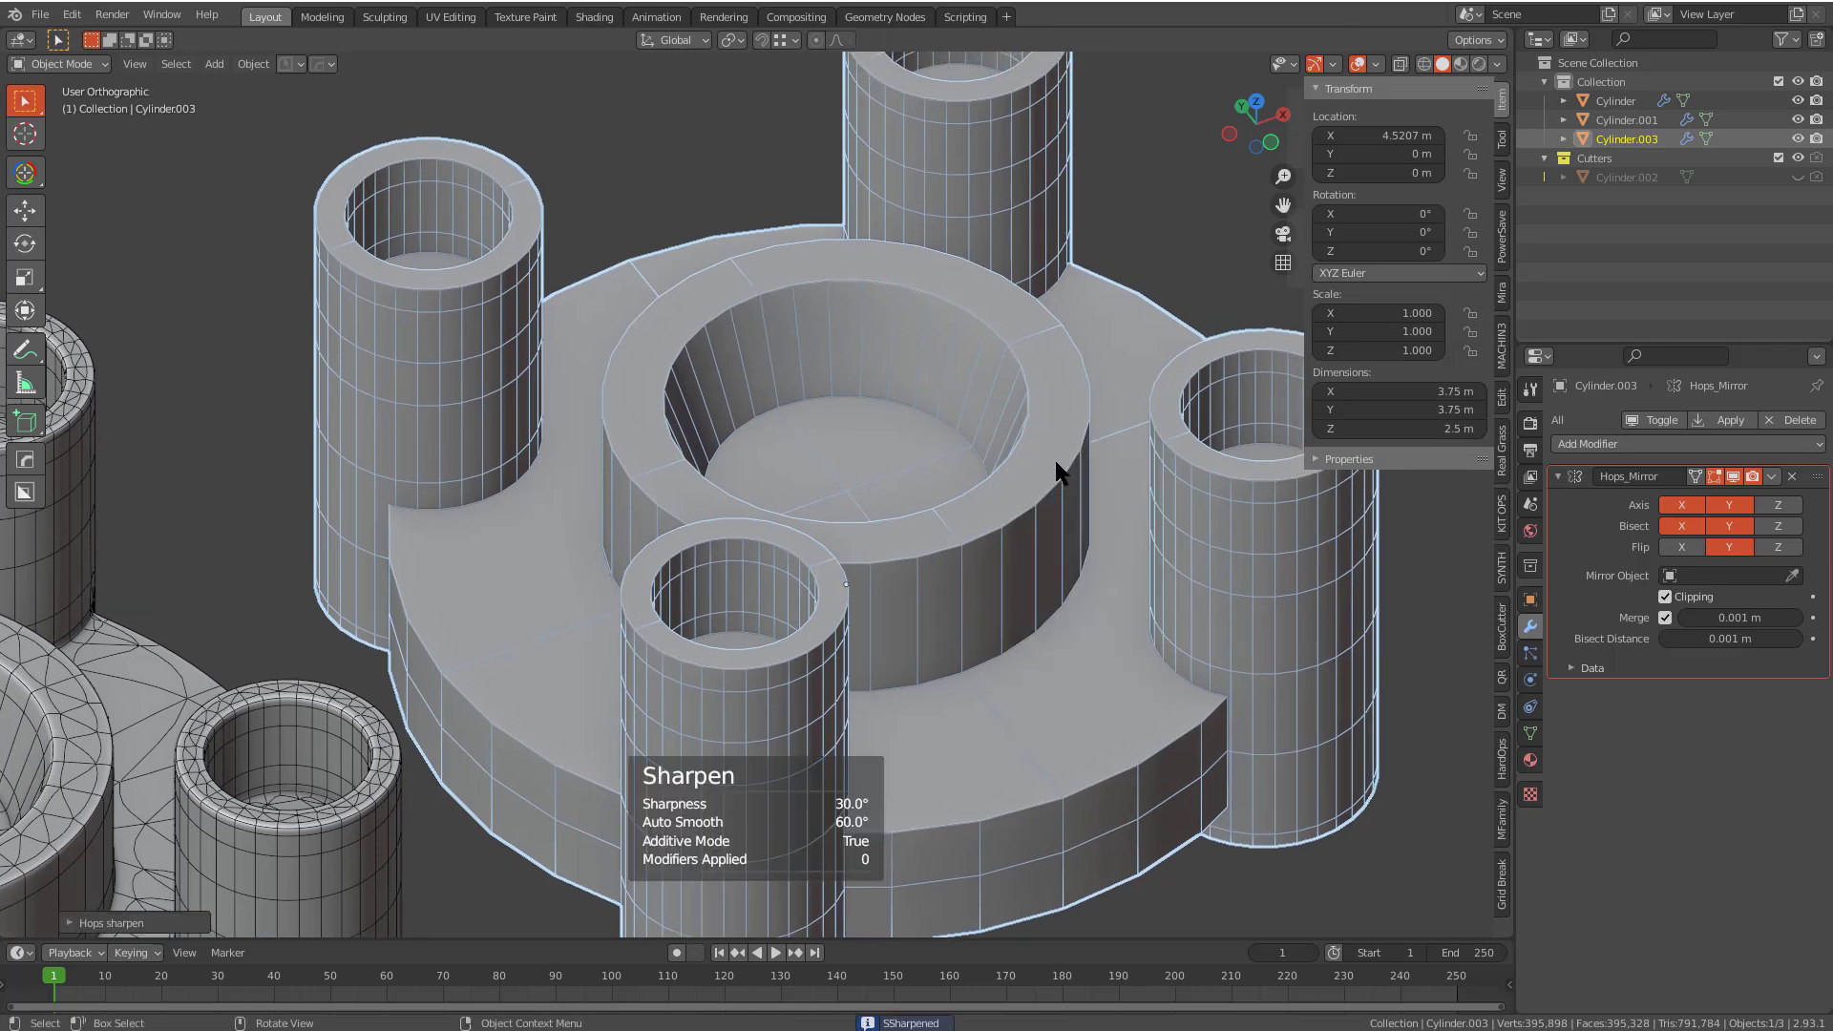
{"action": "key", "text": "Tab"}
{"action": "middle_click_drag", "start_coordinate": [1088, 391], "coordinate": [942, 406], "text": "shift"}
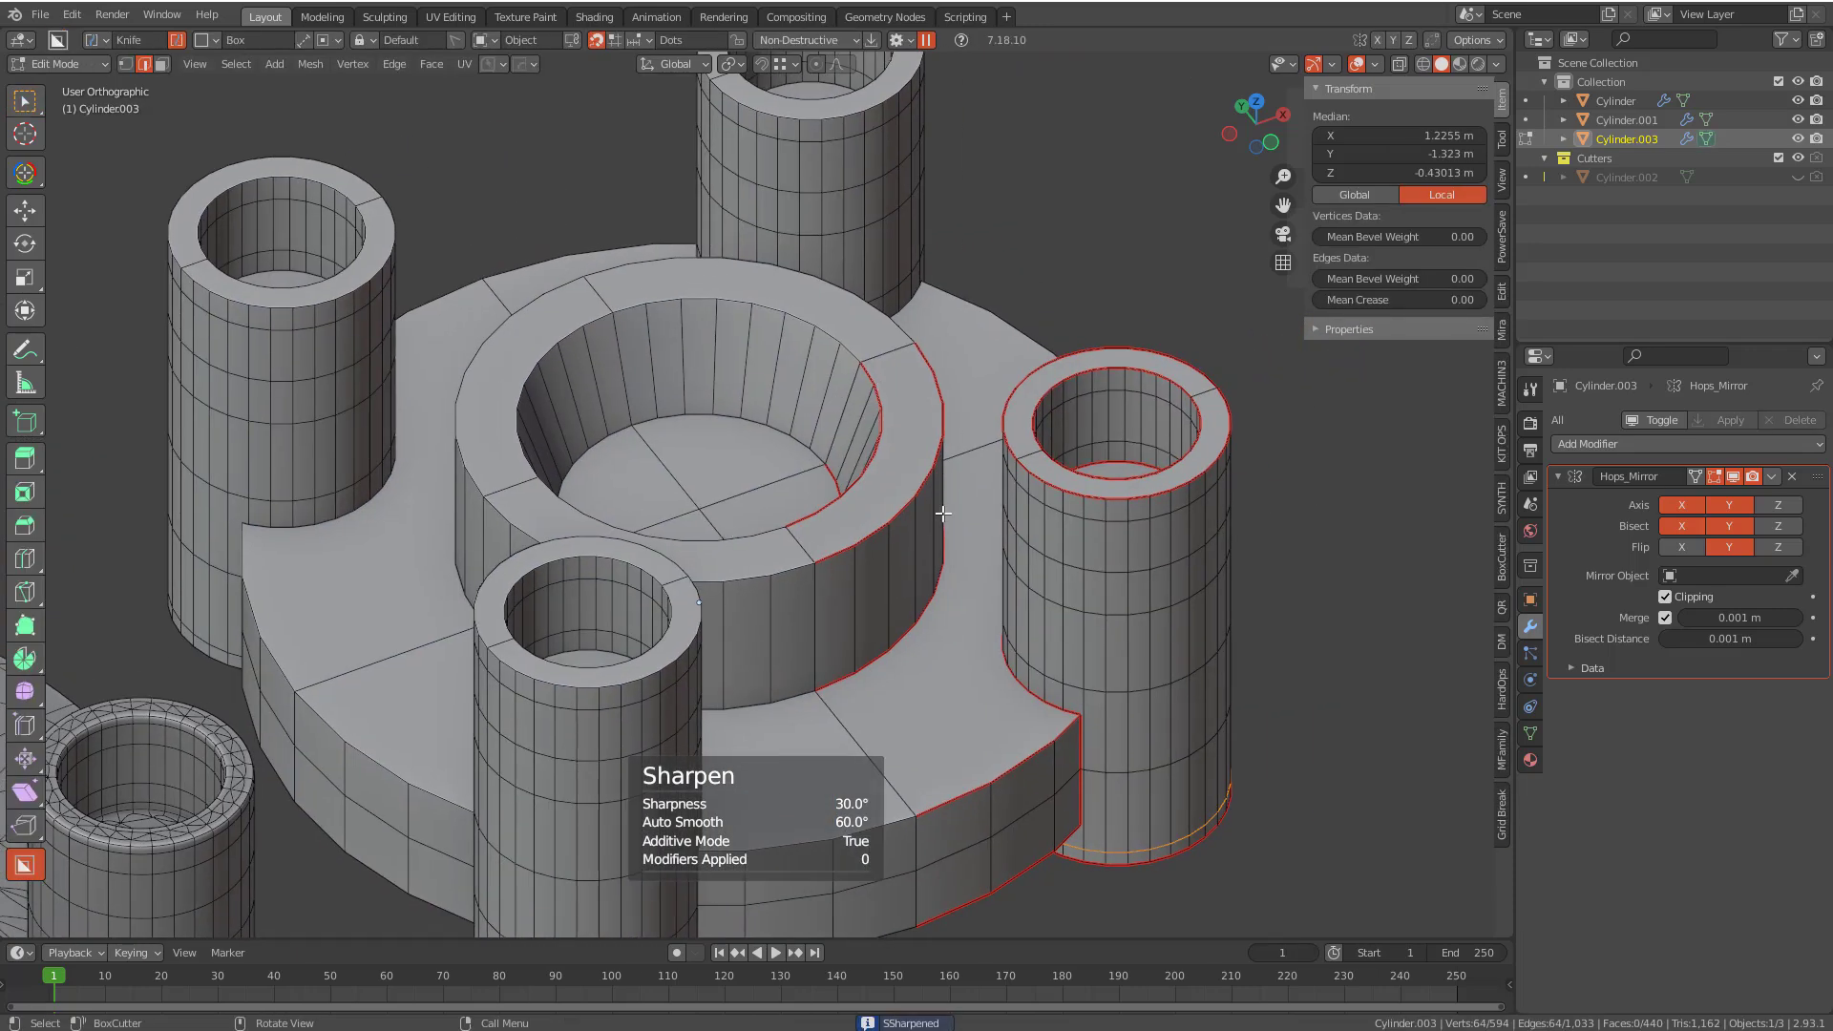
{"action": "key", "text": "Tab"}
Step: Remesh the sharpened copy with Quad Remesher at 5000 quads, using normals splitting instead of hard-edge detection by angle
{"action": "left_click", "coordinate": [1503, 678]}
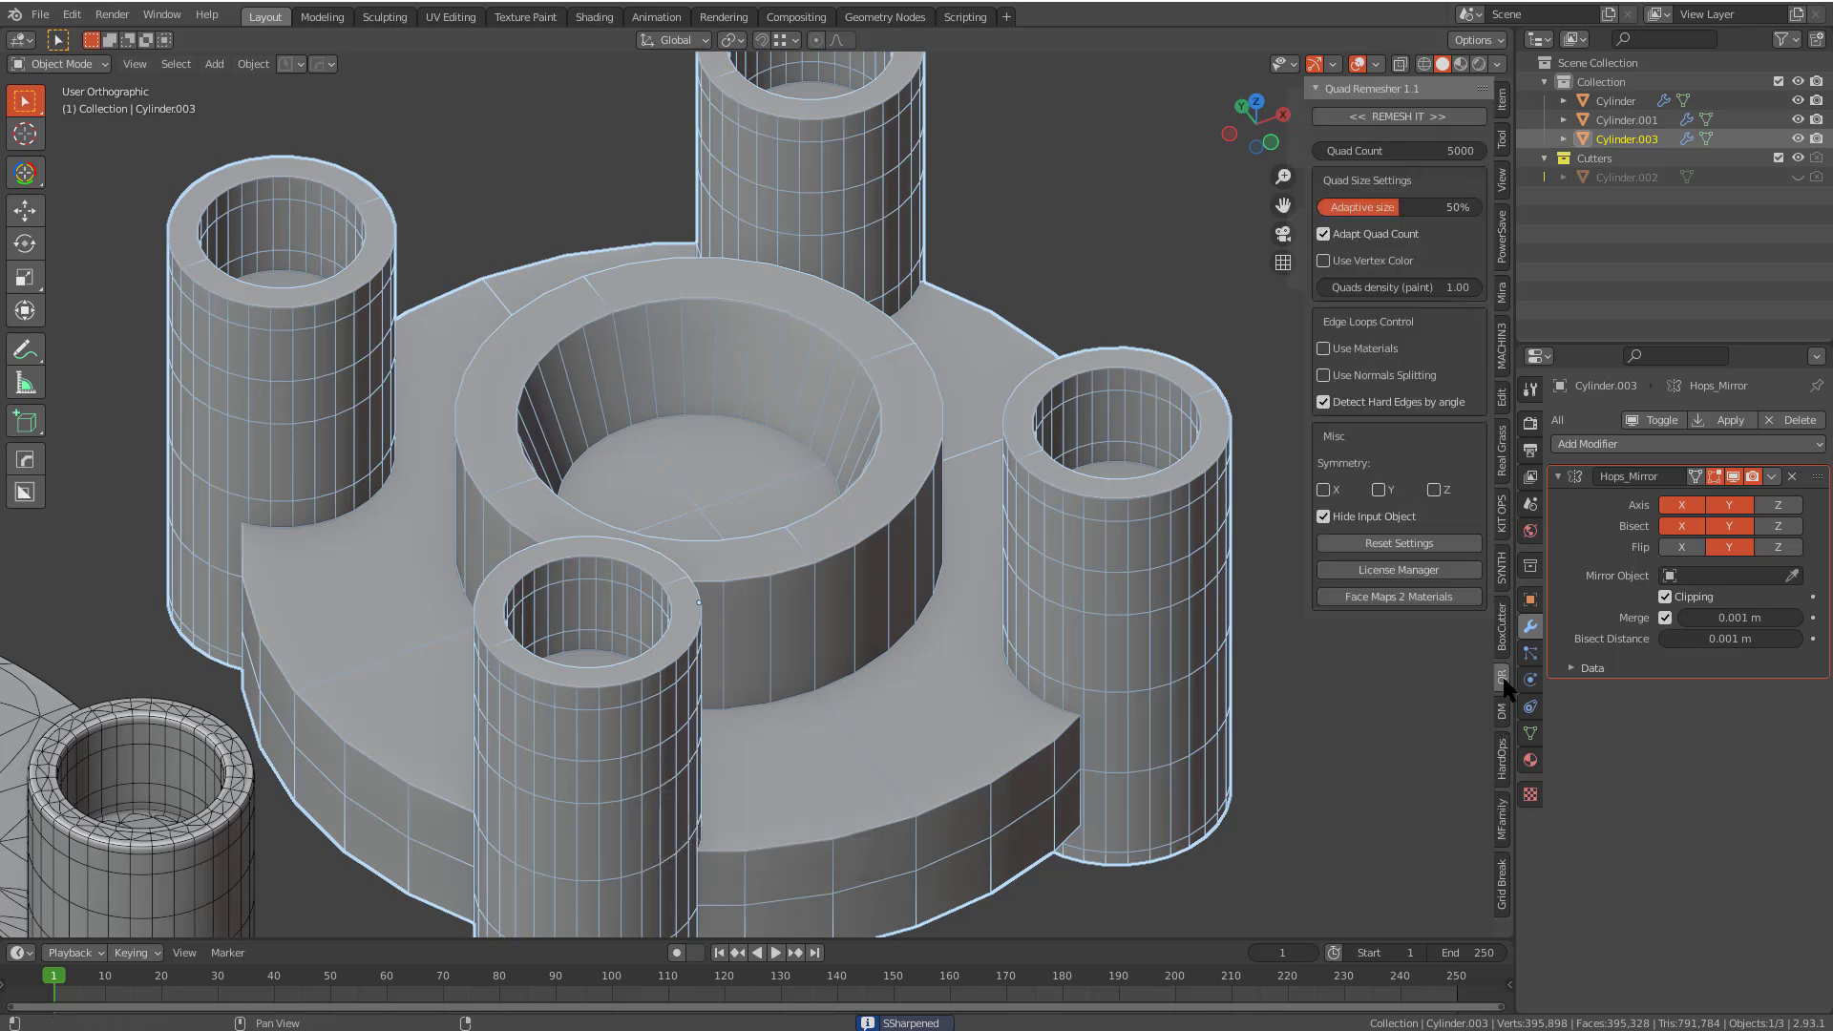
{"action": "left_click", "coordinate": [1372, 375]}
{"action": "left_click", "coordinate": [1409, 116]}
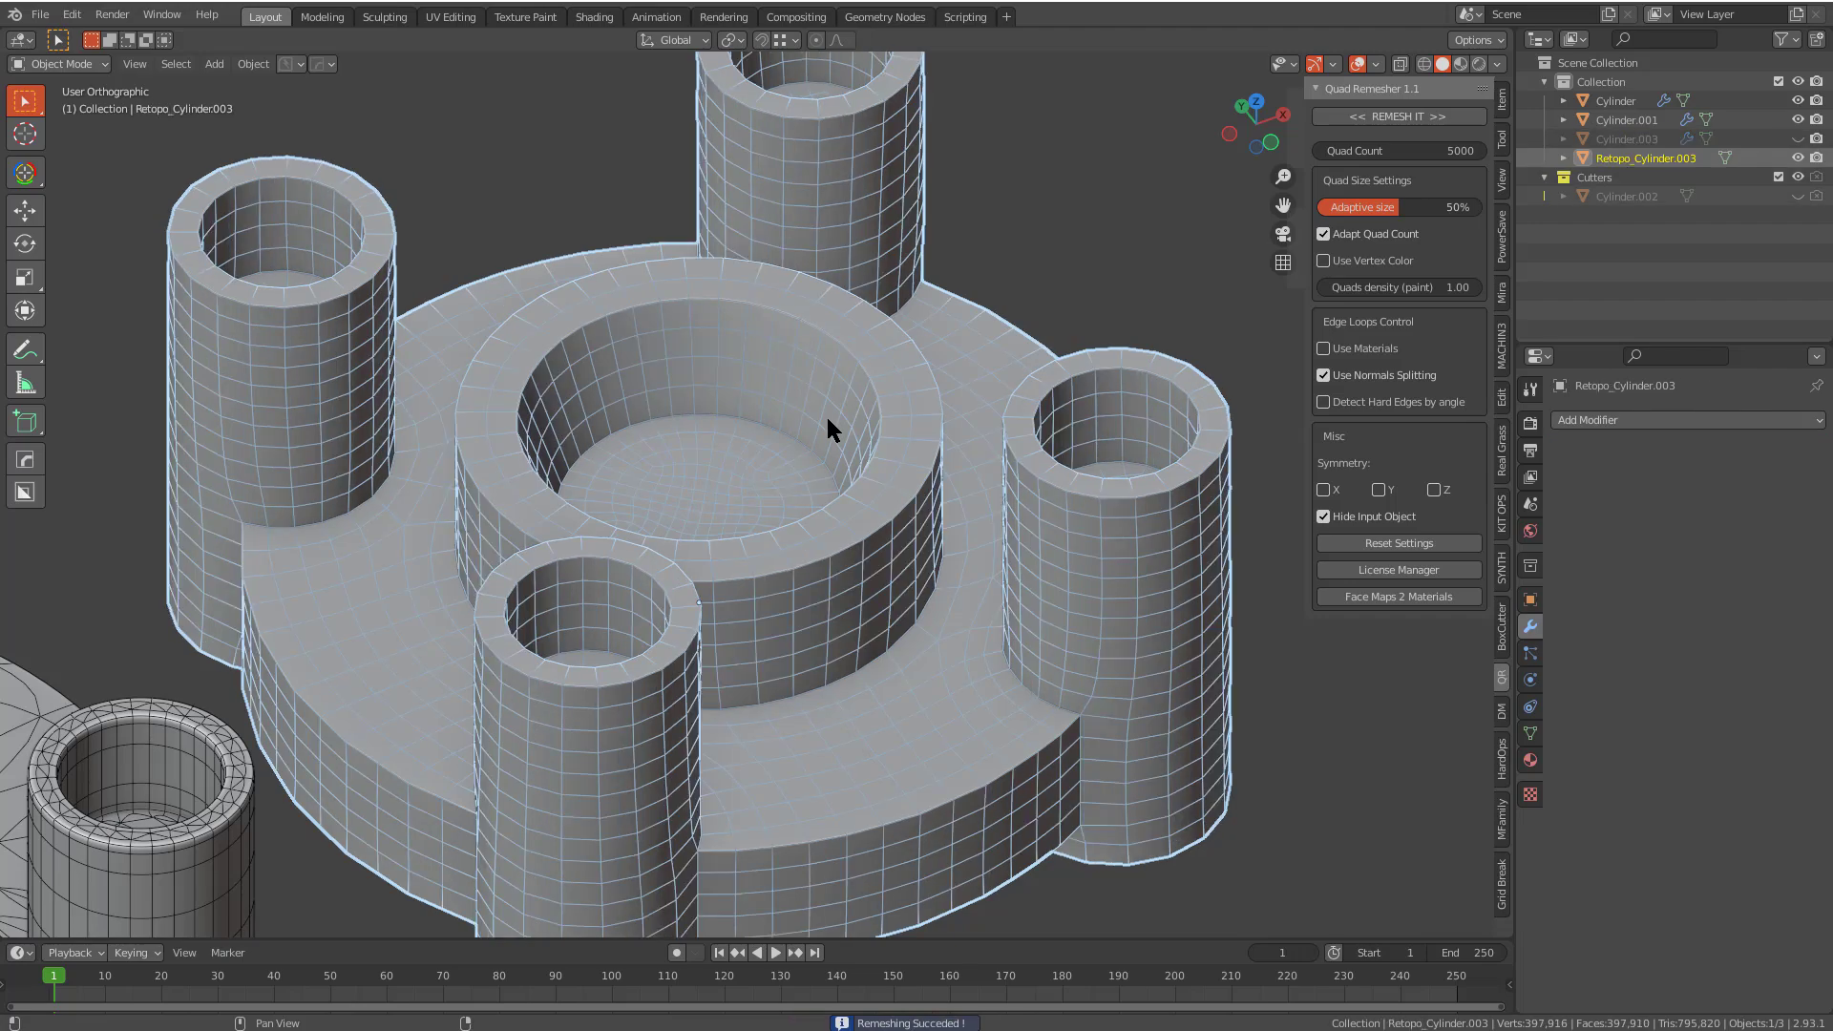
Step: Examine the remeshed model's quad topology from several angles, including the central ring and the four tubes
{"action": "key", "text": "alt+a"}
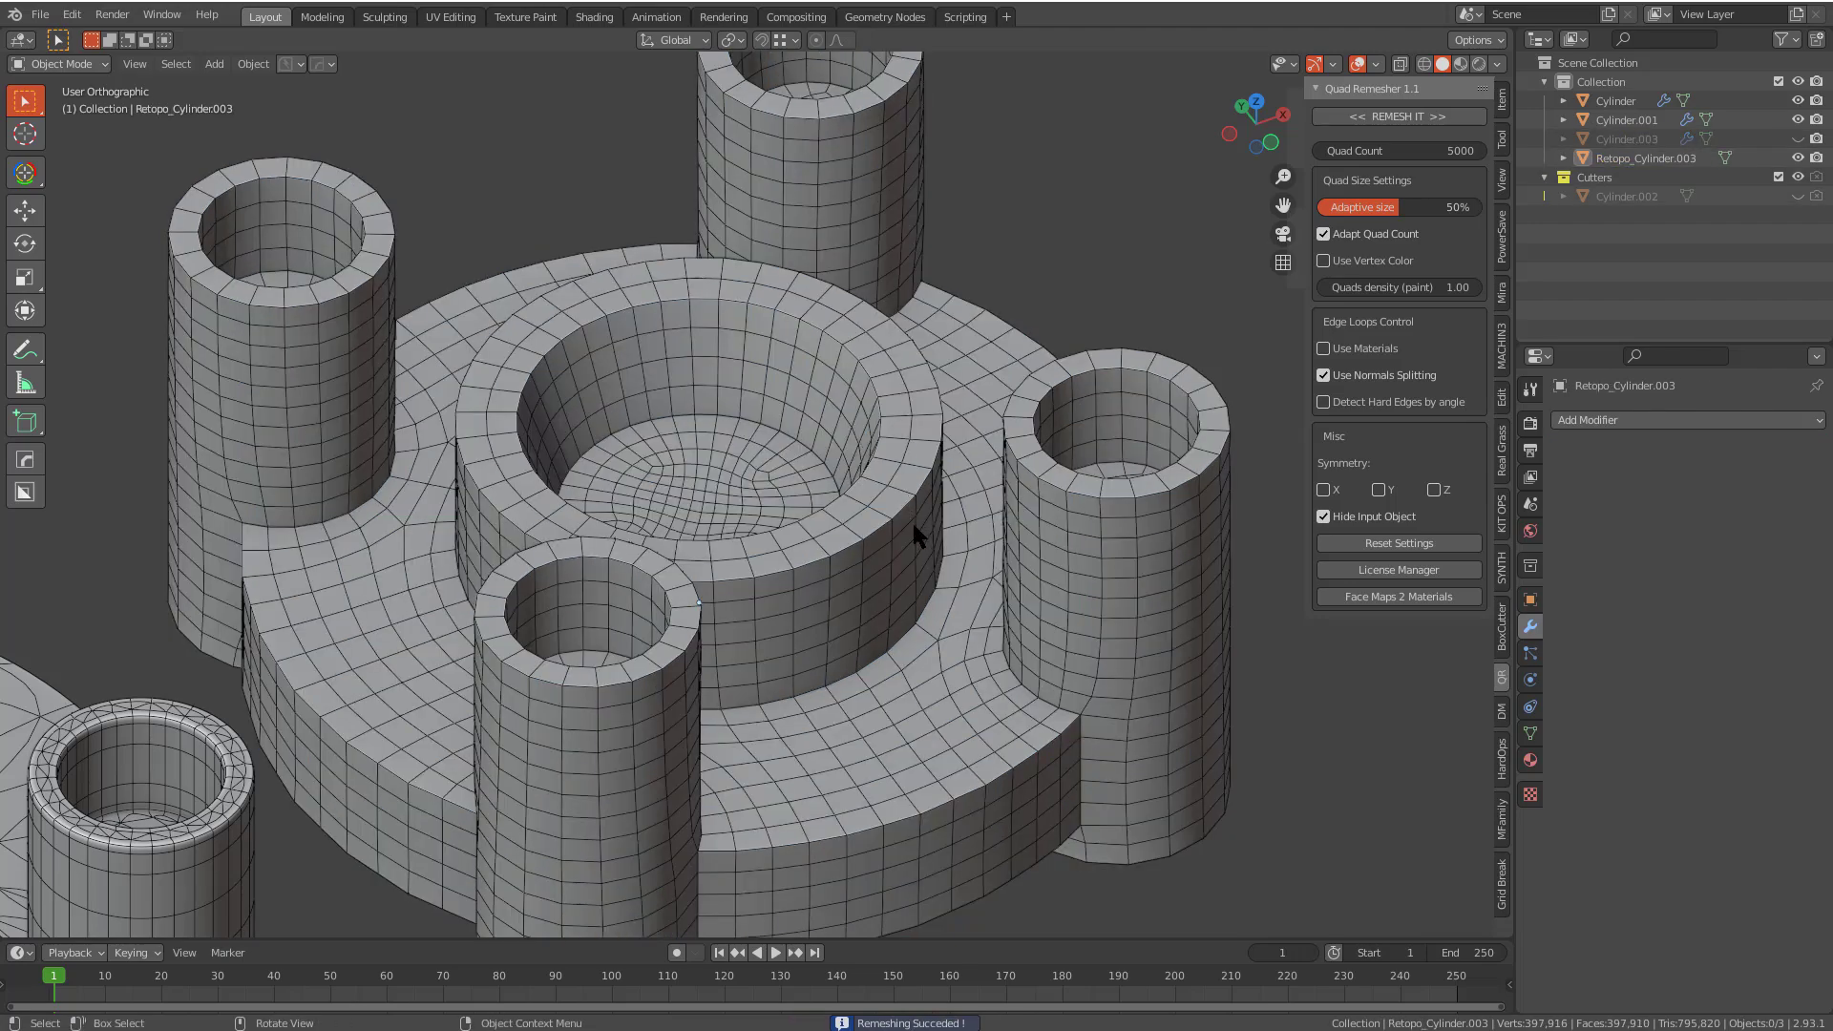
{"action": "middle_click_drag", "start_coordinate": [912, 519], "coordinate": [888, 439]}
{"action": "middle_click_drag", "start_coordinate": [773, 331], "coordinate": [908, 650]}
{"action": "left_click", "coordinate": [925, 554]}
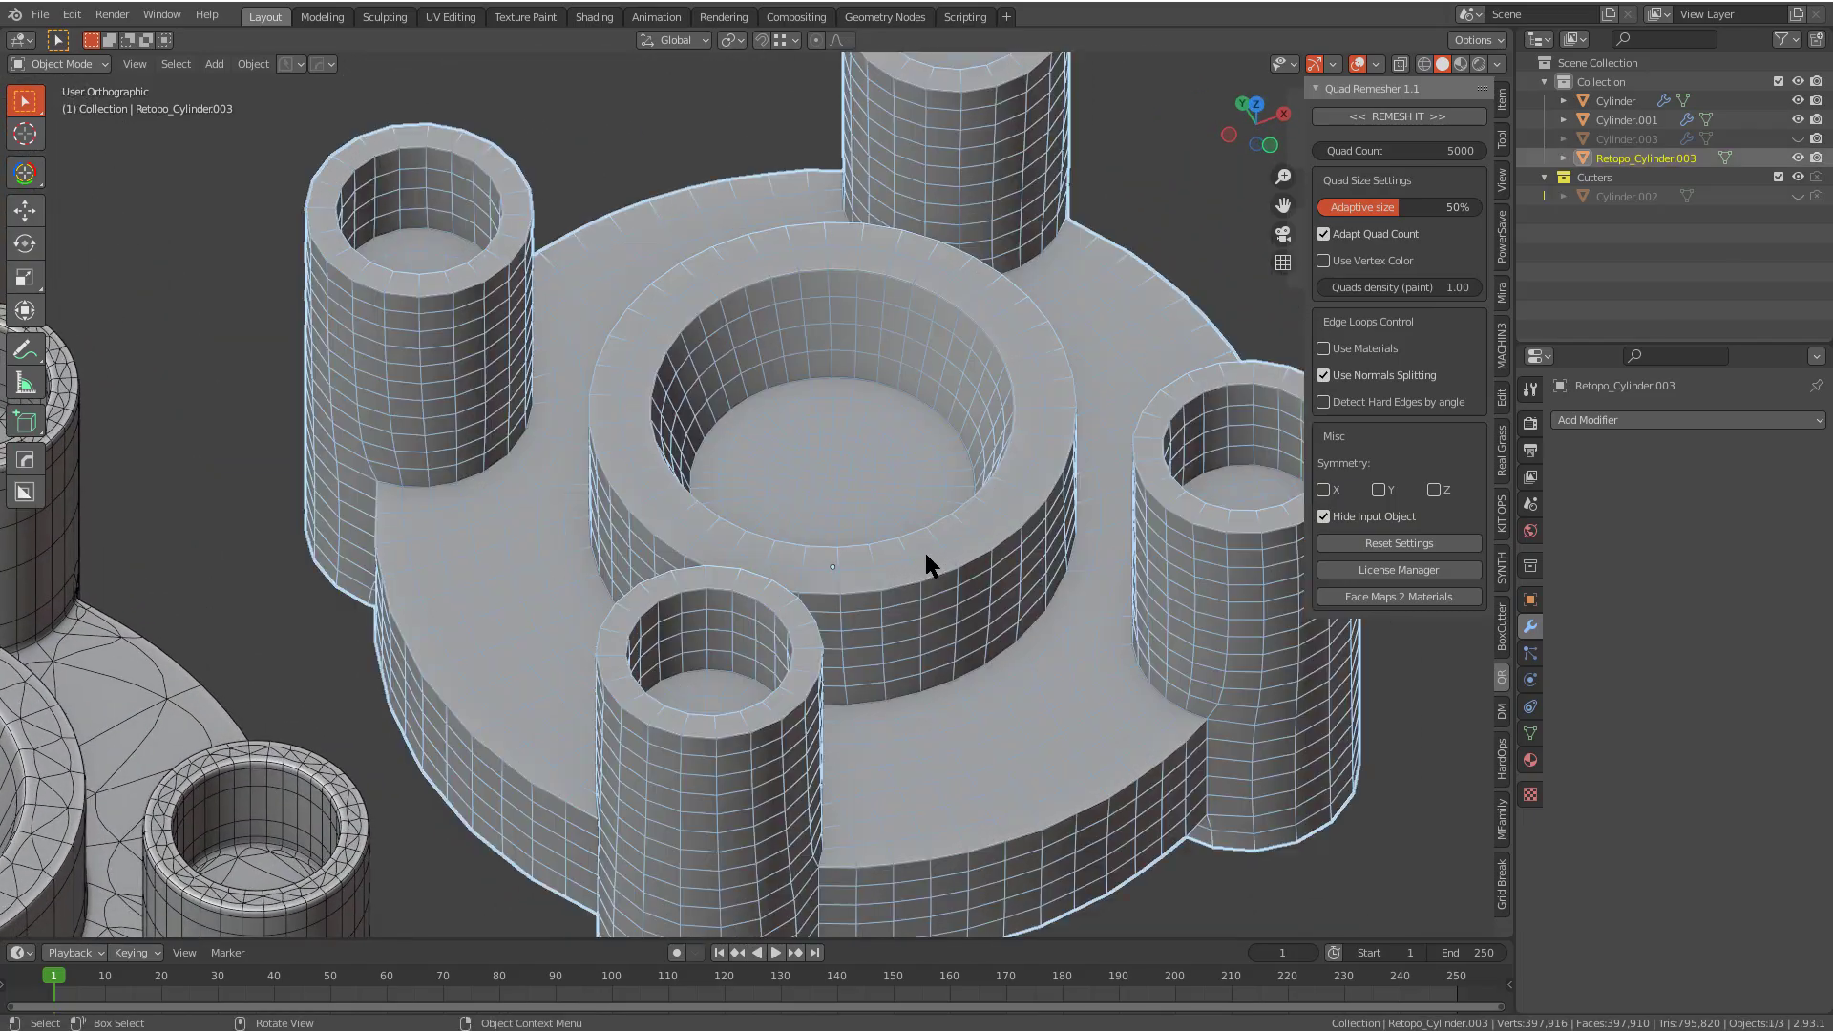
{"action": "middle_click_drag", "start_coordinate": [925, 554], "coordinate": [916, 605]}
{"action": "scroll", "coordinate": [941, 566], "scroll_direction": "up", "scroll_amount": 2}
{"action": "key", "text": "alt+a"}
{"action": "scroll", "coordinate": [942, 565], "scroll_direction": "down", "scroll_amount": 1}
{"action": "scroll", "coordinate": [946, 567], "scroll_direction": "down", "scroll_amount": 2}
{"action": "scroll", "coordinate": [863, 573], "scroll_direction": "up", "scroll_amount": 2}
Step: Add a 30° angle-limited bevel to the remeshed model with 2 segments, profile 1.00 and an amount of 0.0405 m
{"action": "left_click", "coordinate": [812, 516]}
{"action": "scroll", "coordinate": [812, 515], "scroll_direction": "up", "scroll_amount": 3}
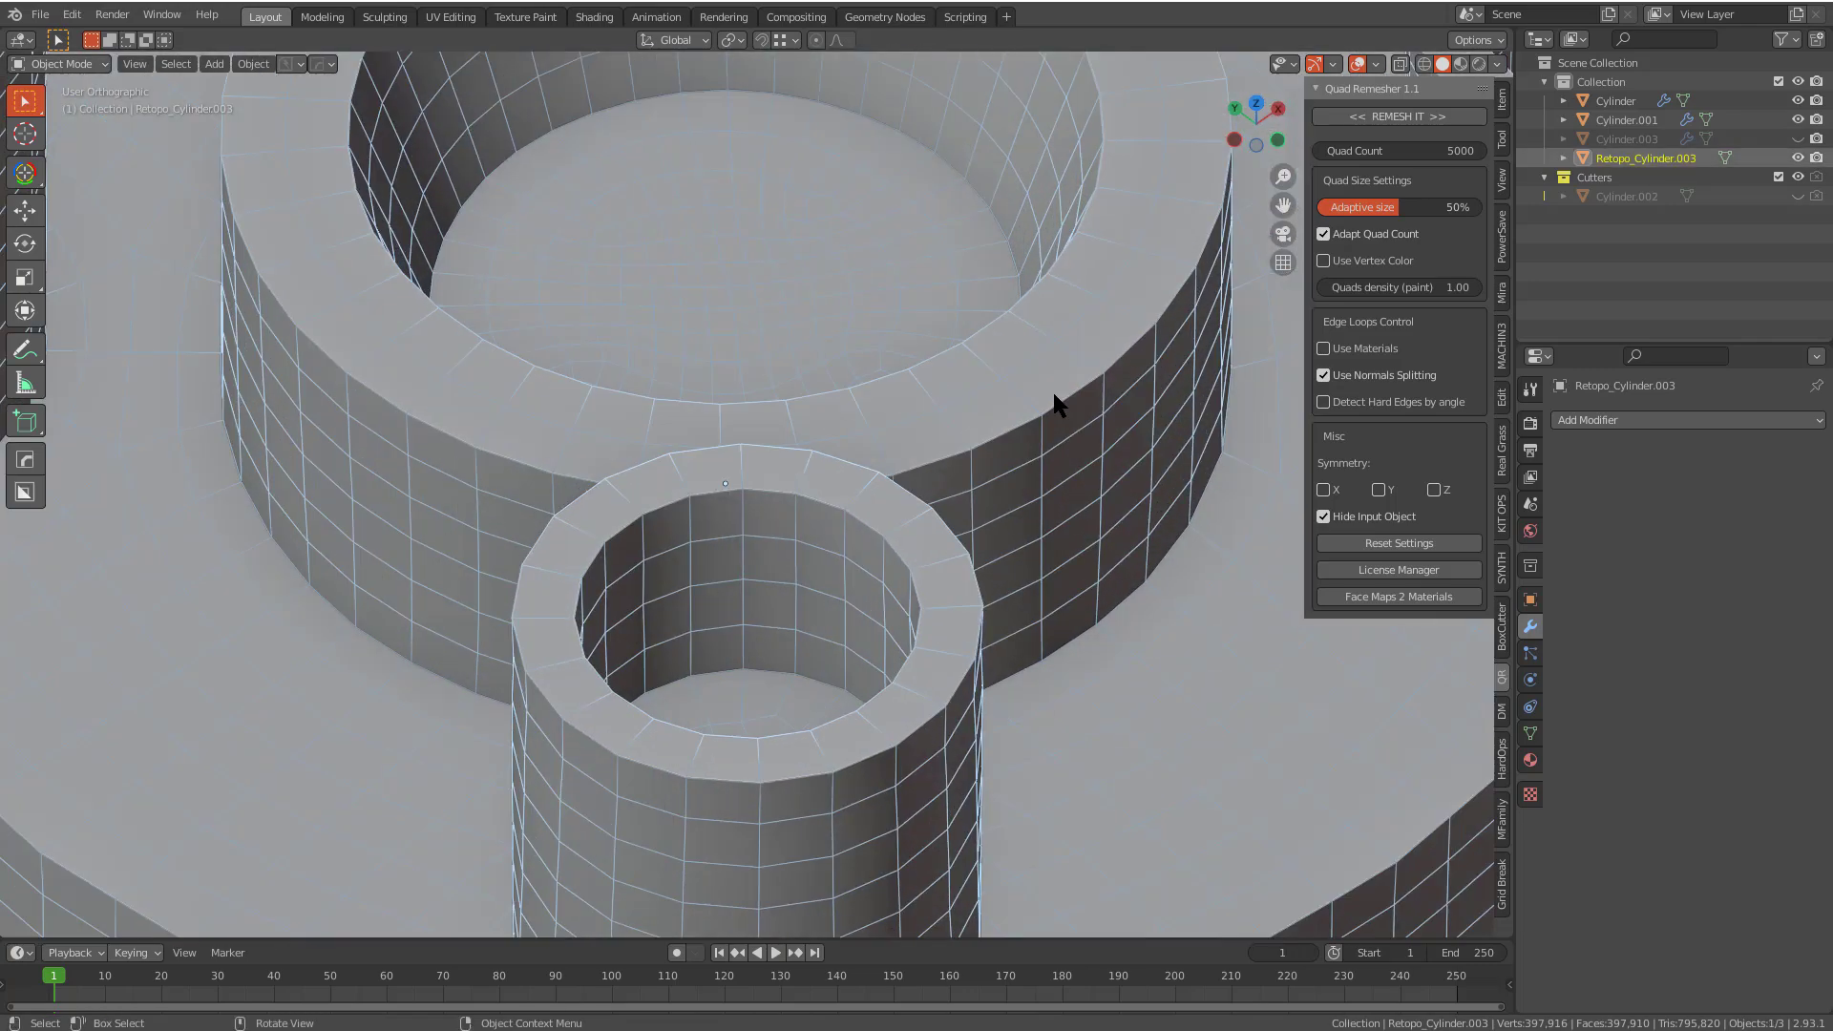
{"action": "key", "text": "q"}
{"action": "left_click", "coordinate": [1031, 414]}
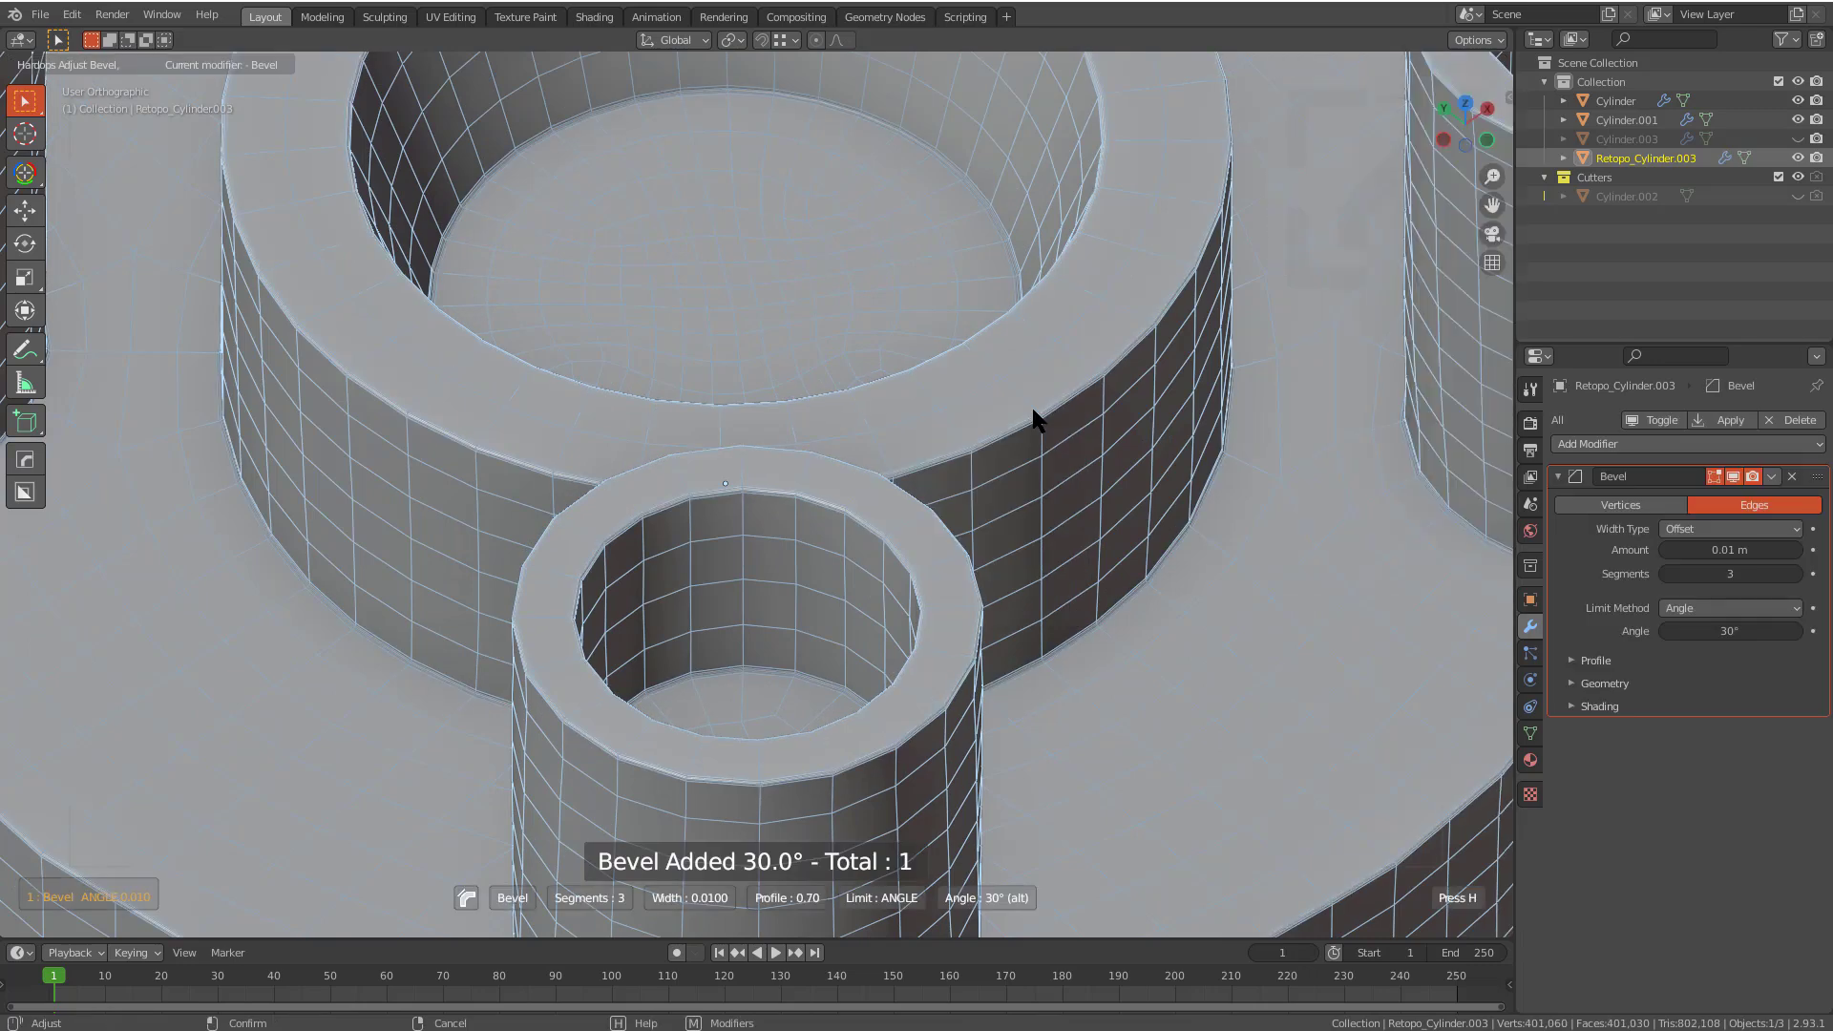
{"action": "key", "text": "c"}
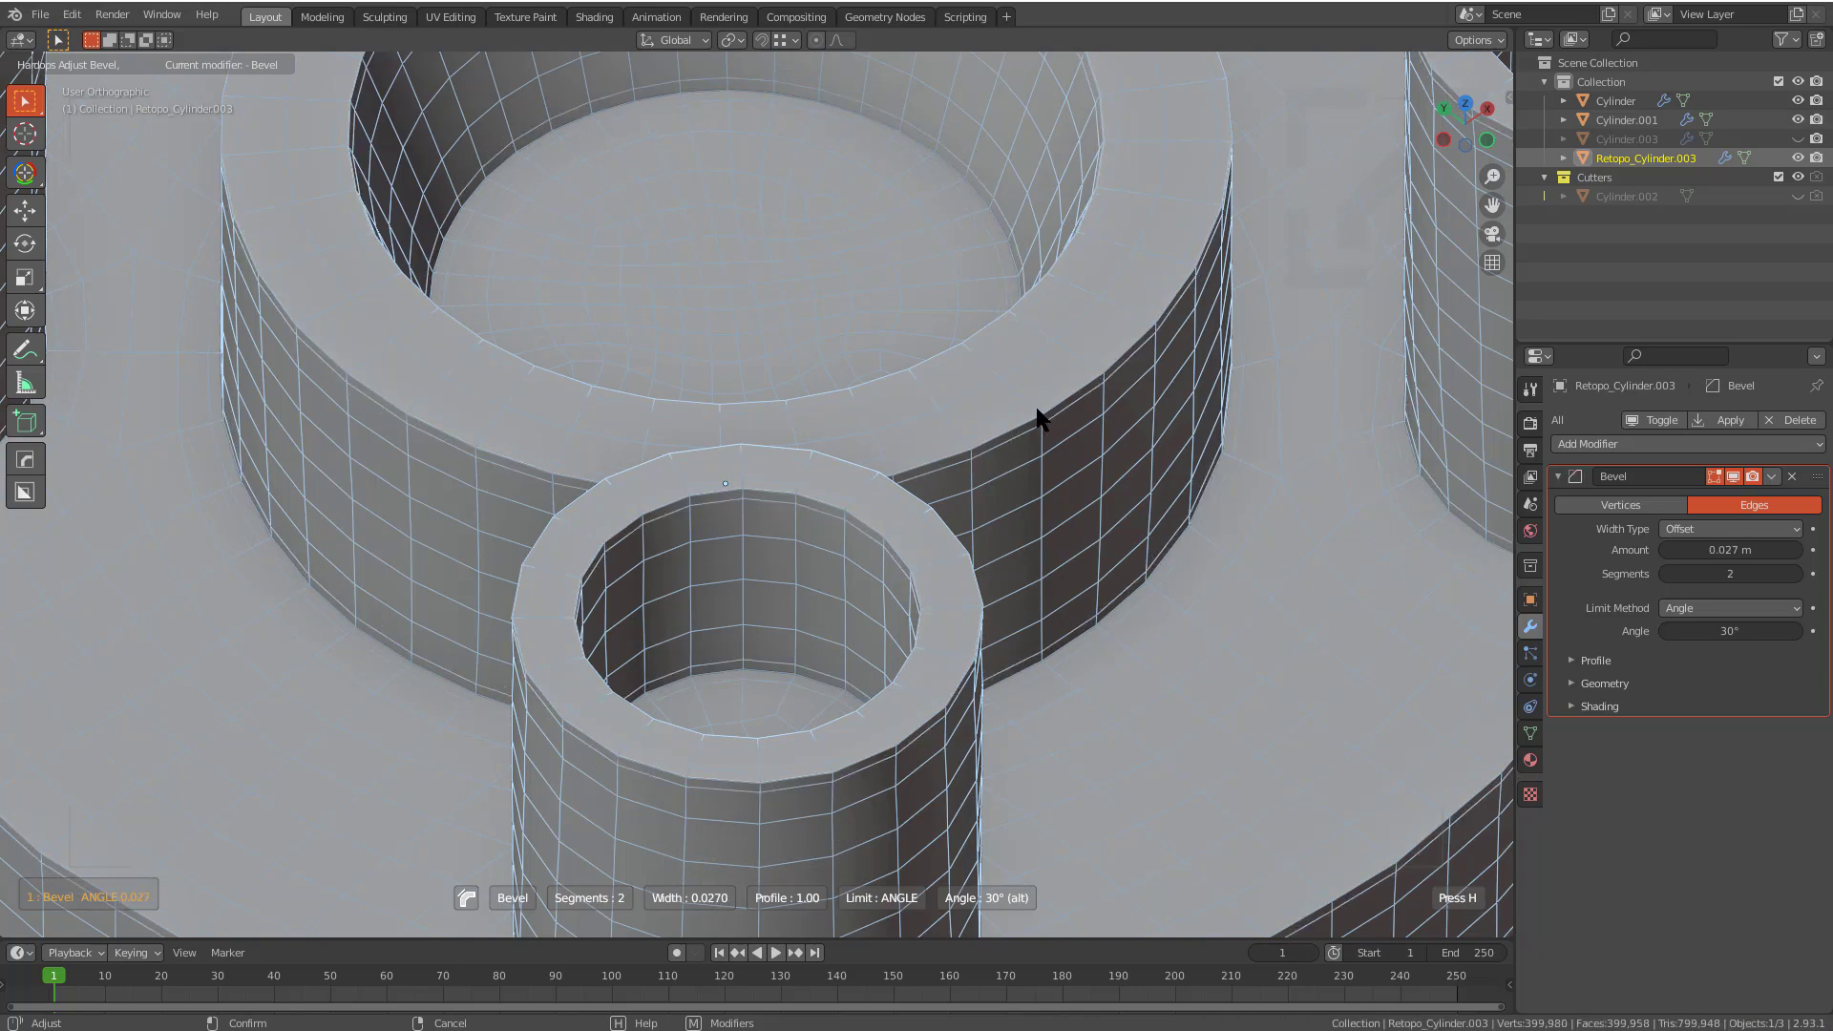
{"action": "left_click", "coordinate": [1035, 411]}
Step: Check the remeshed model's marked edges in Edit Mode and add a level 2 Subdivision modifier after the bevel
{"action": "scroll", "coordinate": [1031, 413], "scroll_direction": "down", "scroll_amount": 5}
{"action": "key", "text": "Tab"}
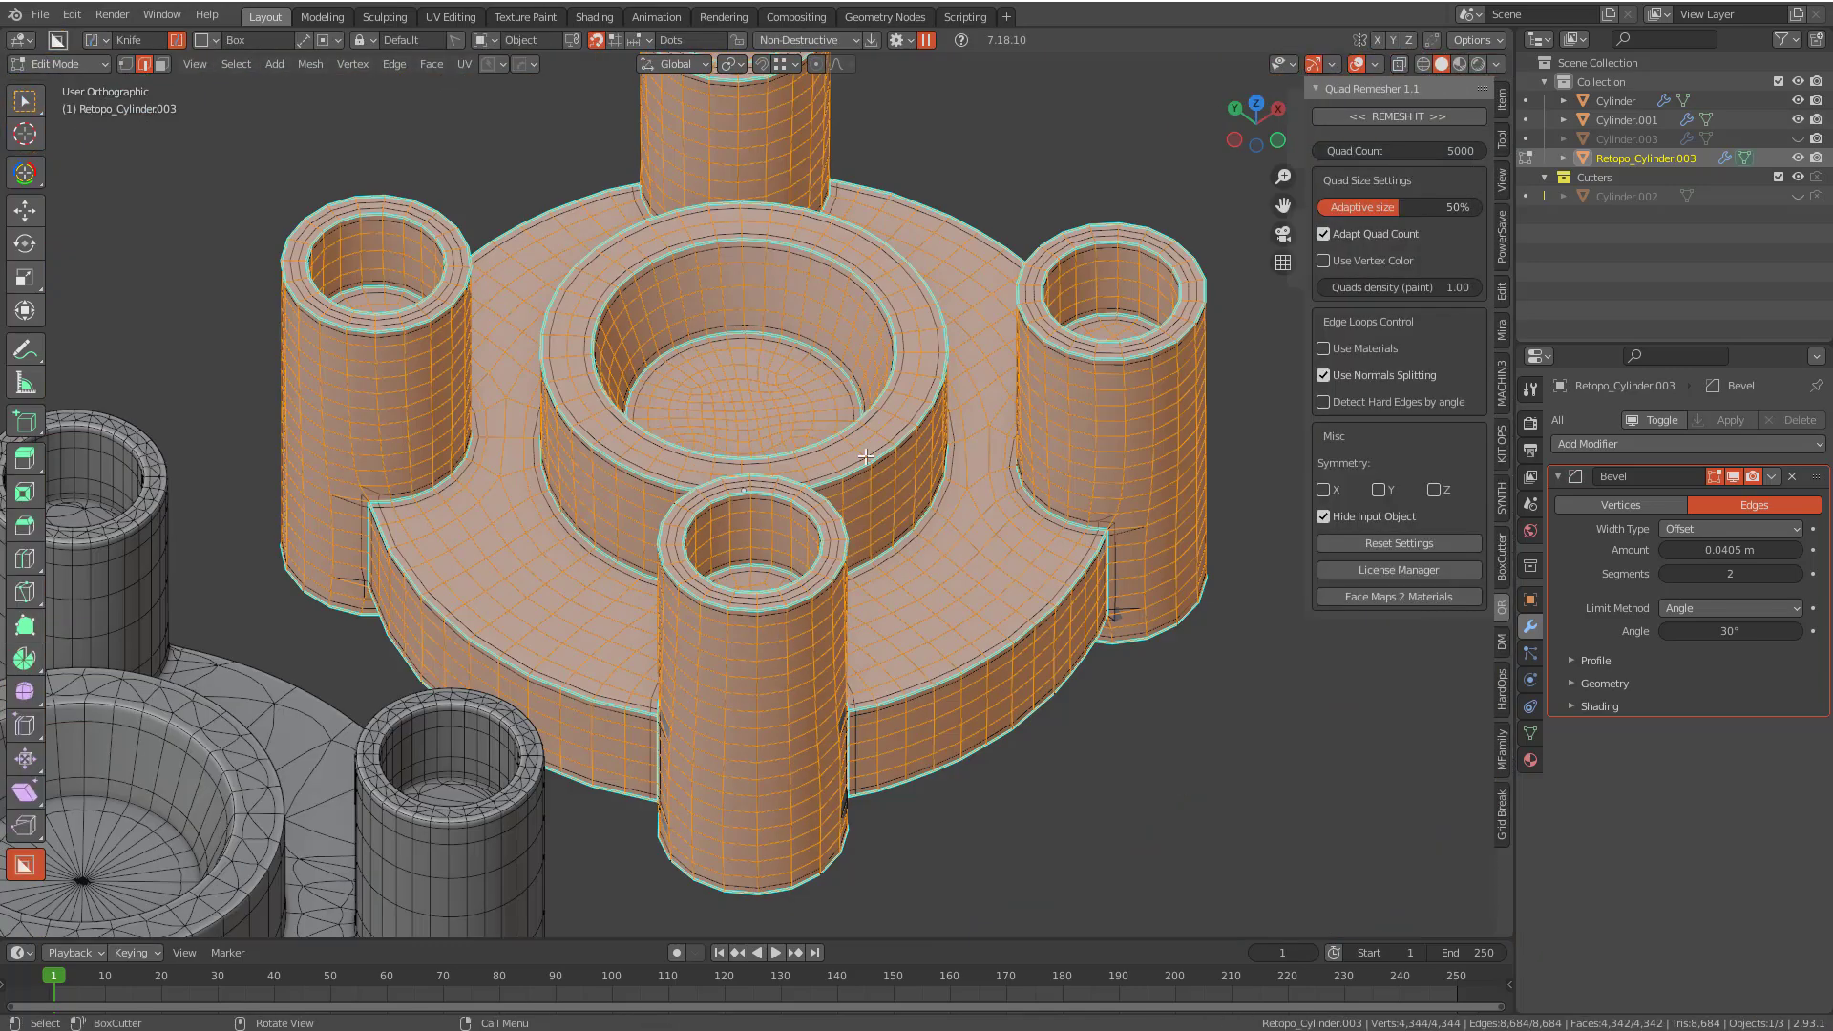
{"action": "key", "text": "Tab"}
{"action": "scroll", "coordinate": [865, 456], "scroll_direction": "up", "scroll_amount": 1}
{"action": "scroll", "coordinate": [758, 477], "scroll_direction": "down", "scroll_amount": 1}
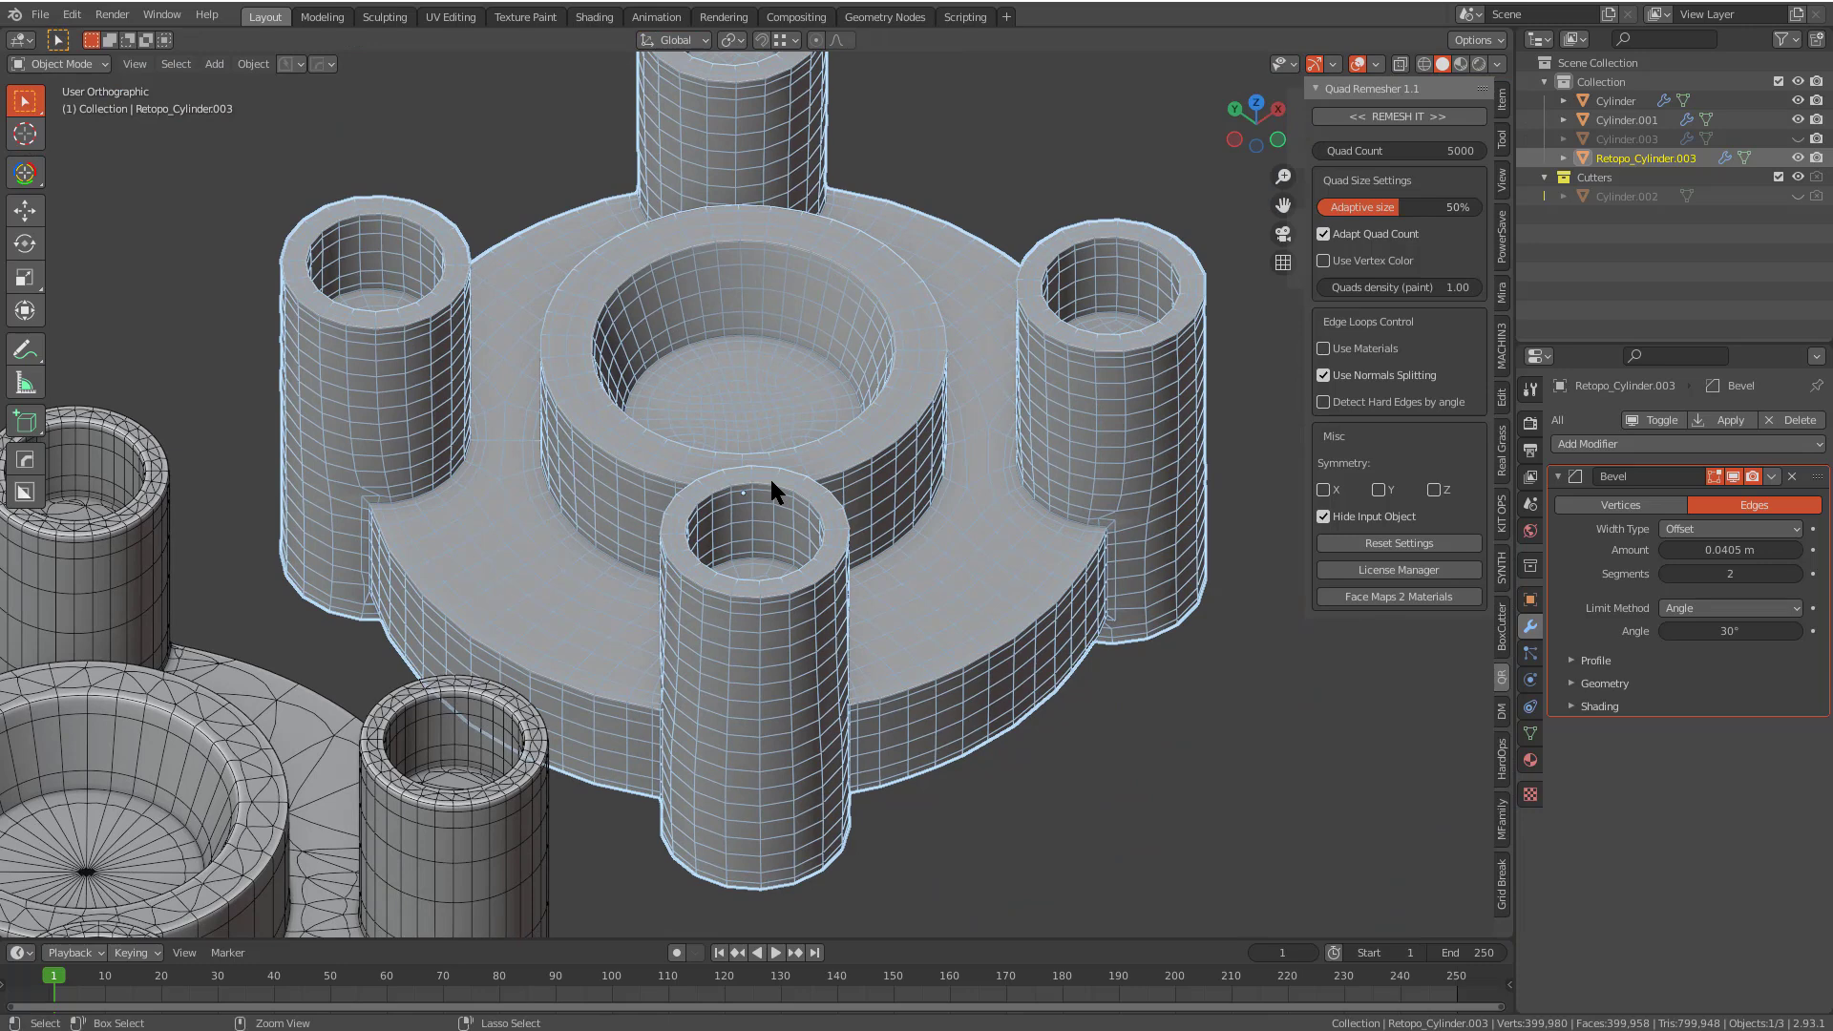
{"action": "key", "text": "ctrl+2"}
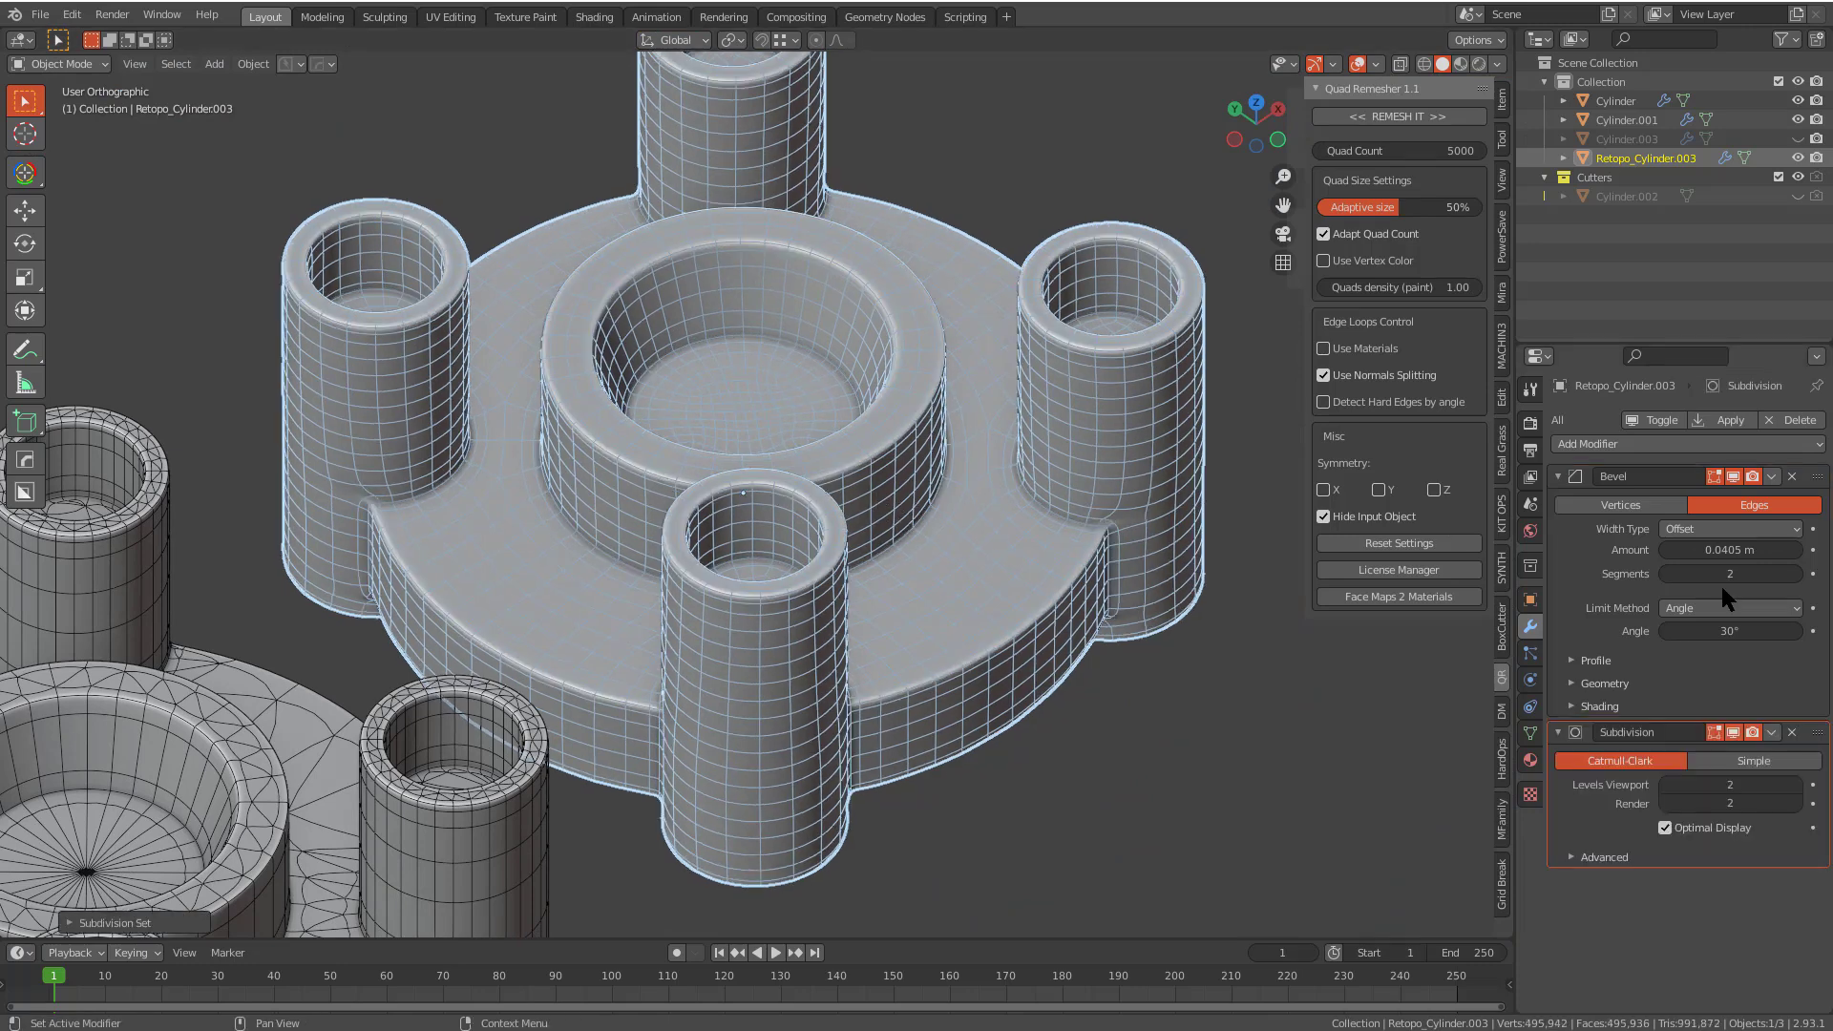
Step: Turn off the Bevel modifier's viewport display, hide the wireframe overlay and inspect the remeshed model's subdivided shading
{"action": "key", "text": "q"}
{"action": "left_click", "coordinate": [880, 450]}
{"action": "key", "text": "alt+a"}
{"action": "scroll", "coordinate": [884, 450], "scroll_direction": "down", "scroll_amount": 2}
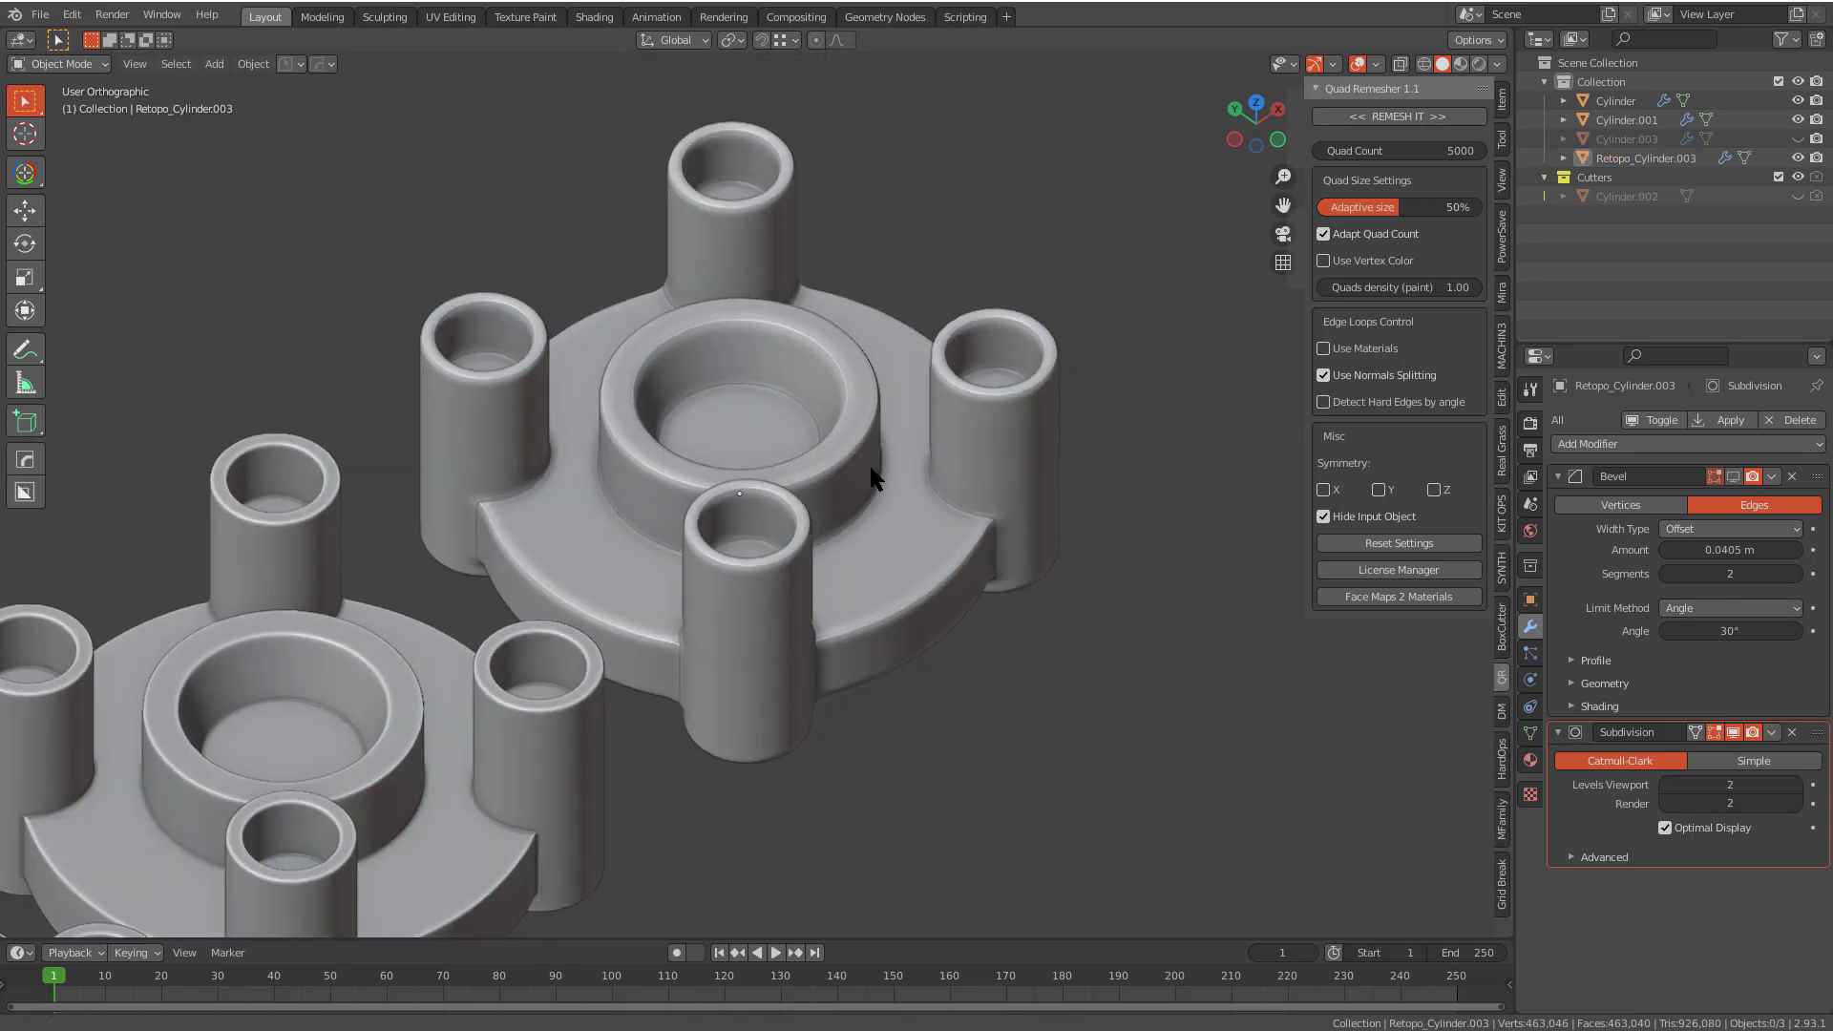
{"action": "scroll", "coordinate": [869, 462], "scroll_direction": "up", "scroll_amount": 4}
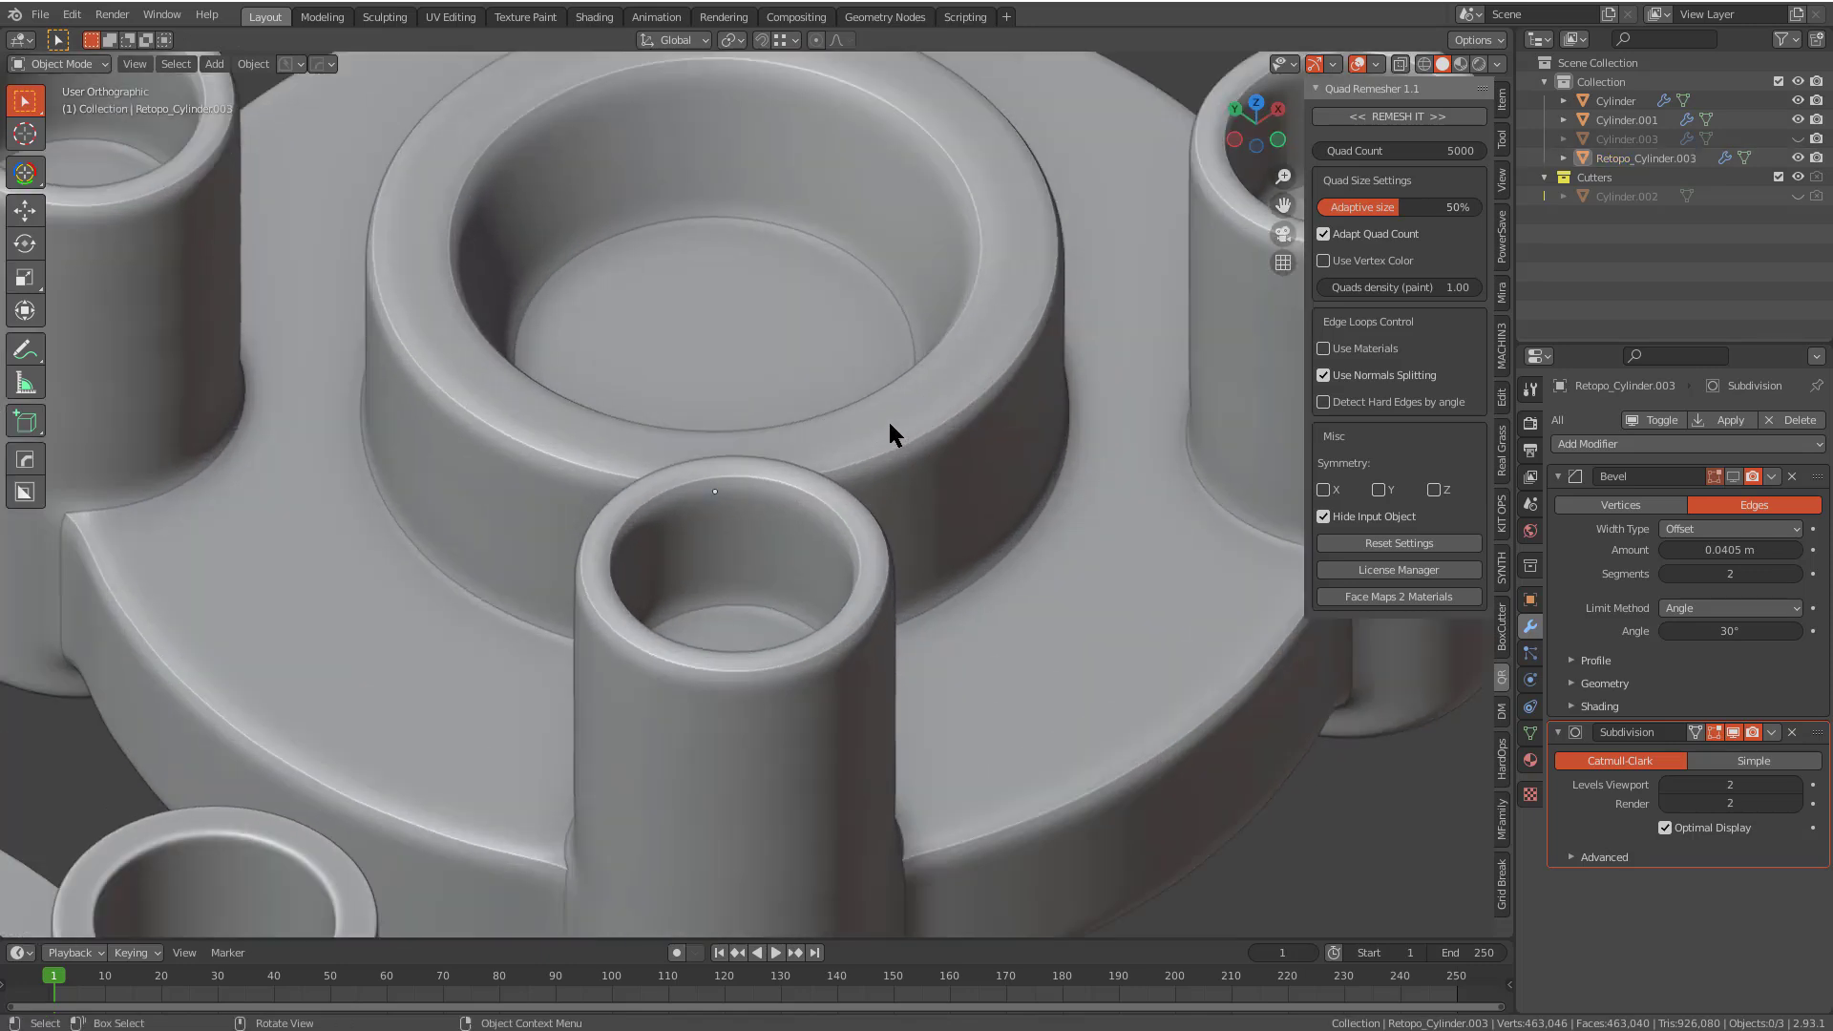
Step: Clear the sharp edge marks across the entire remeshed mesh in Edit Mode and return to Object Mode
{"action": "left_click", "coordinate": [895, 425]}
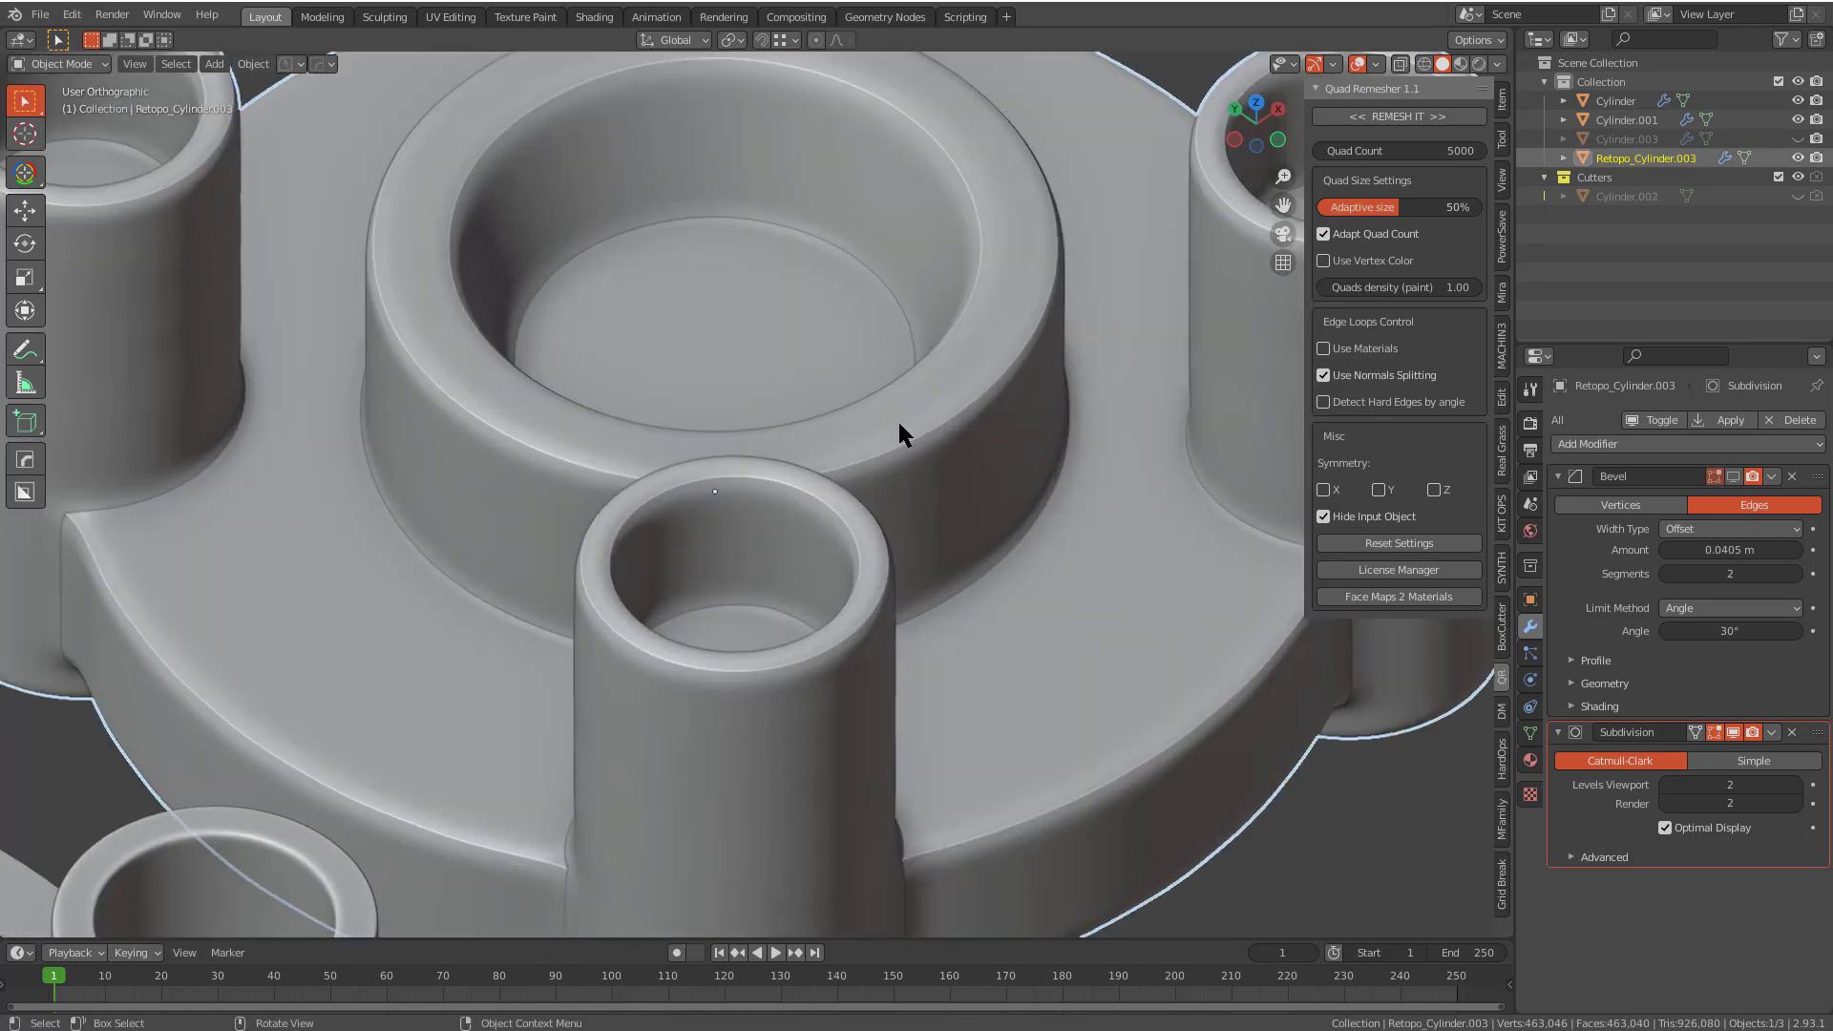
{"action": "key", "text": "Tab"}
{"action": "key", "text": "q"}
{"action": "left_click", "coordinate": [919, 422]}
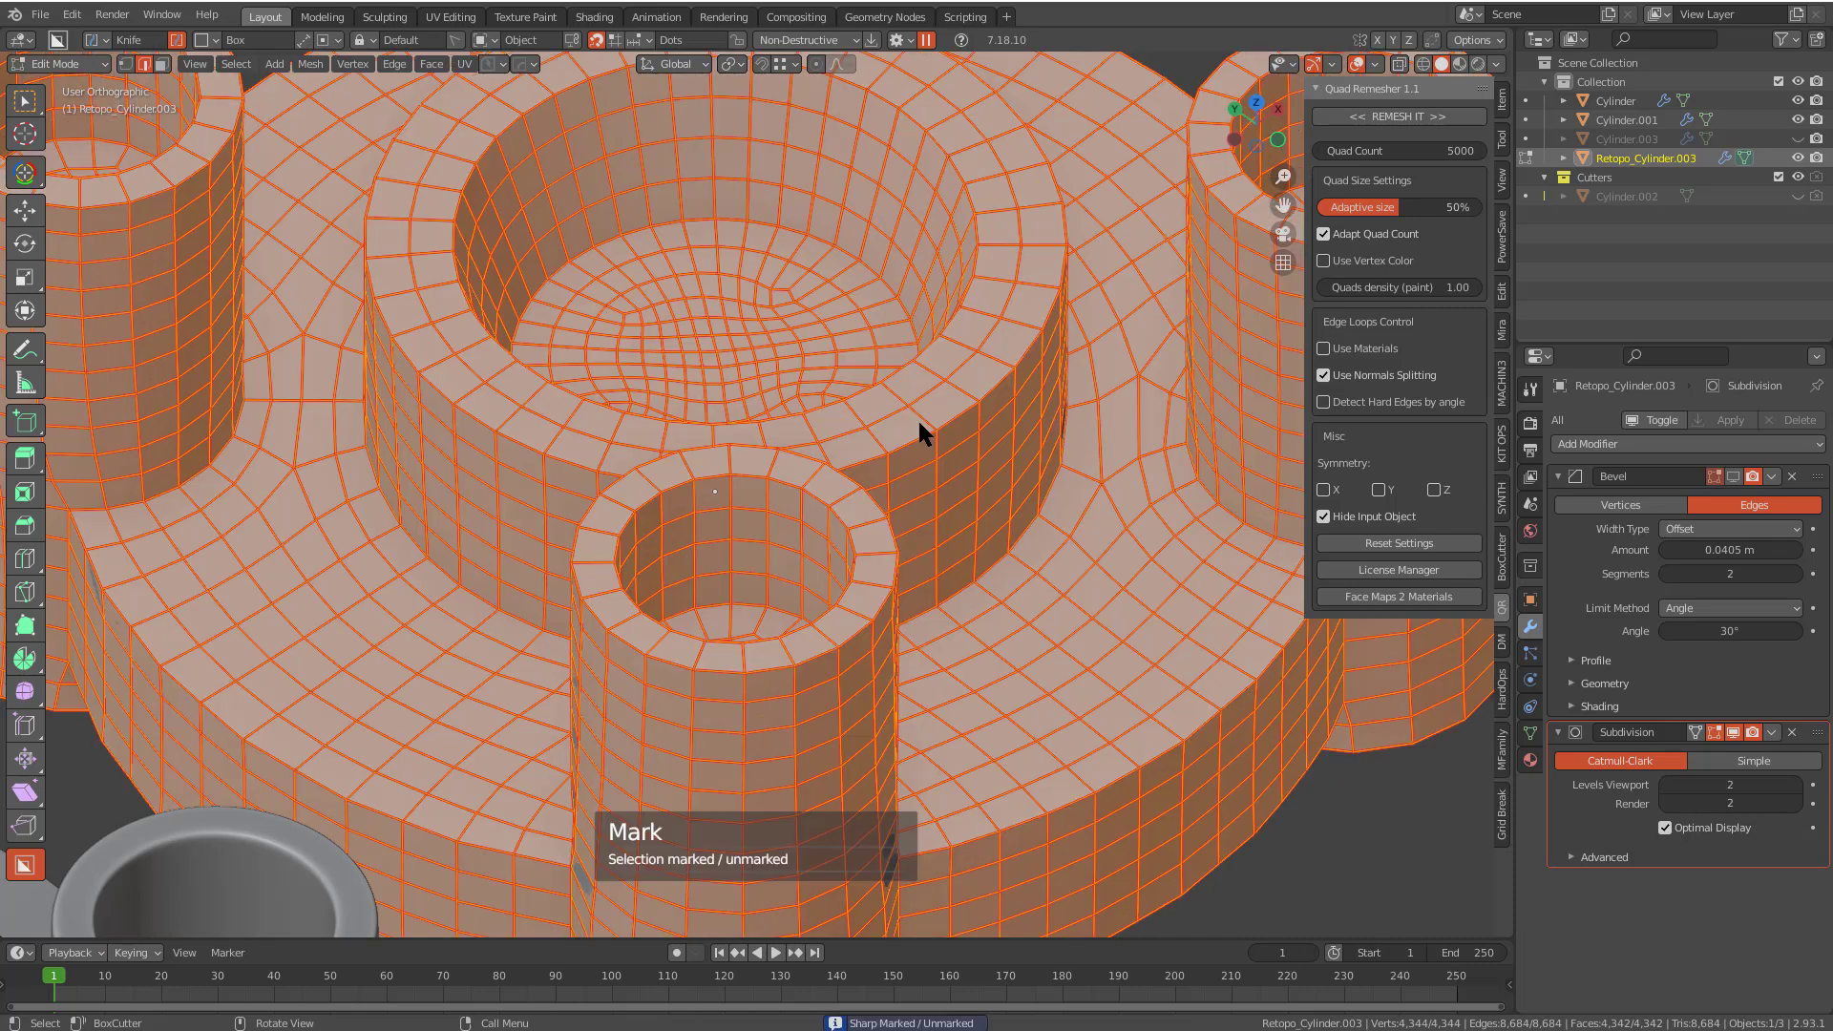
{"action": "key", "text": "q"}
{"action": "left_click", "coordinate": [920, 422]}
{"action": "key", "text": "Tab"}
{"action": "key", "text": "alt+a"}
{"action": "scroll", "coordinate": [862, 461], "scroll_direction": "down", "scroll_amount": 8}
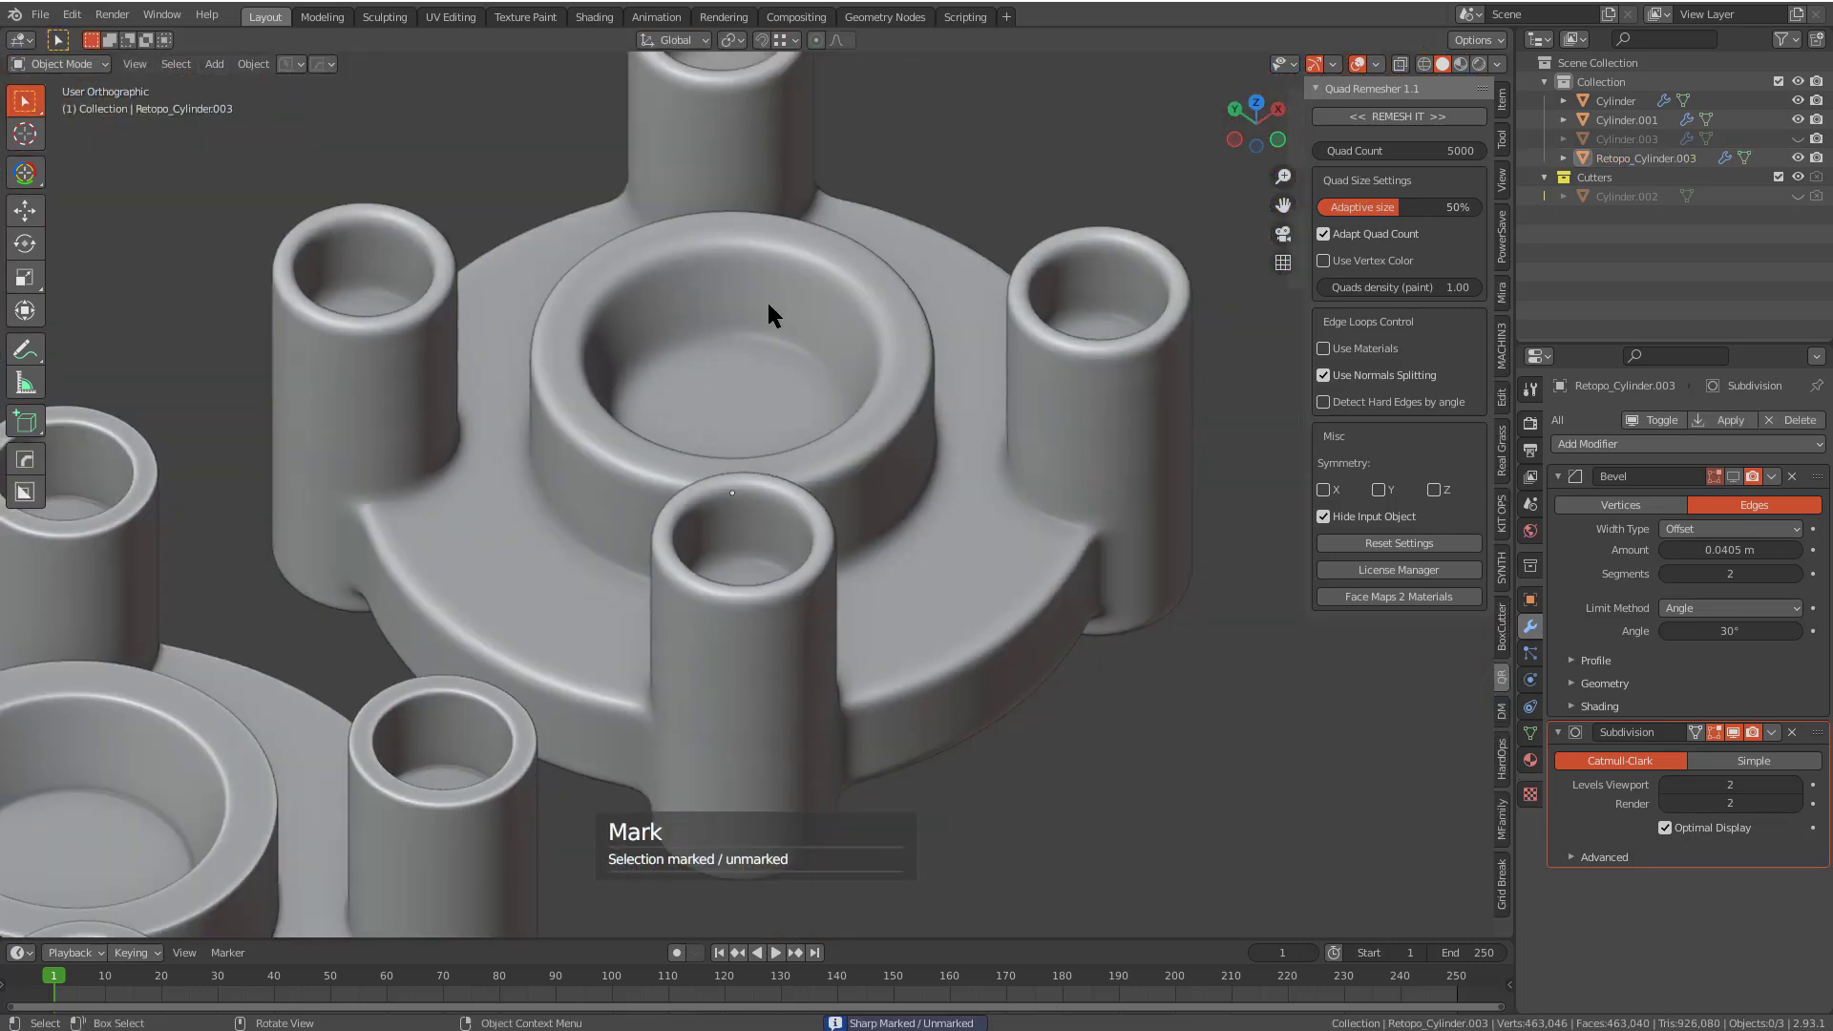
Step: Bring all three models into view, hide the sidebar and turn on the wireframe overlay to compare their topology
{"action": "middle_click_drag", "start_coordinate": [804, 513], "coordinate": [864, 483]}
{"action": "middle_click_drag", "start_coordinate": [806, 542], "coordinate": [906, 431], "text": "shift"}
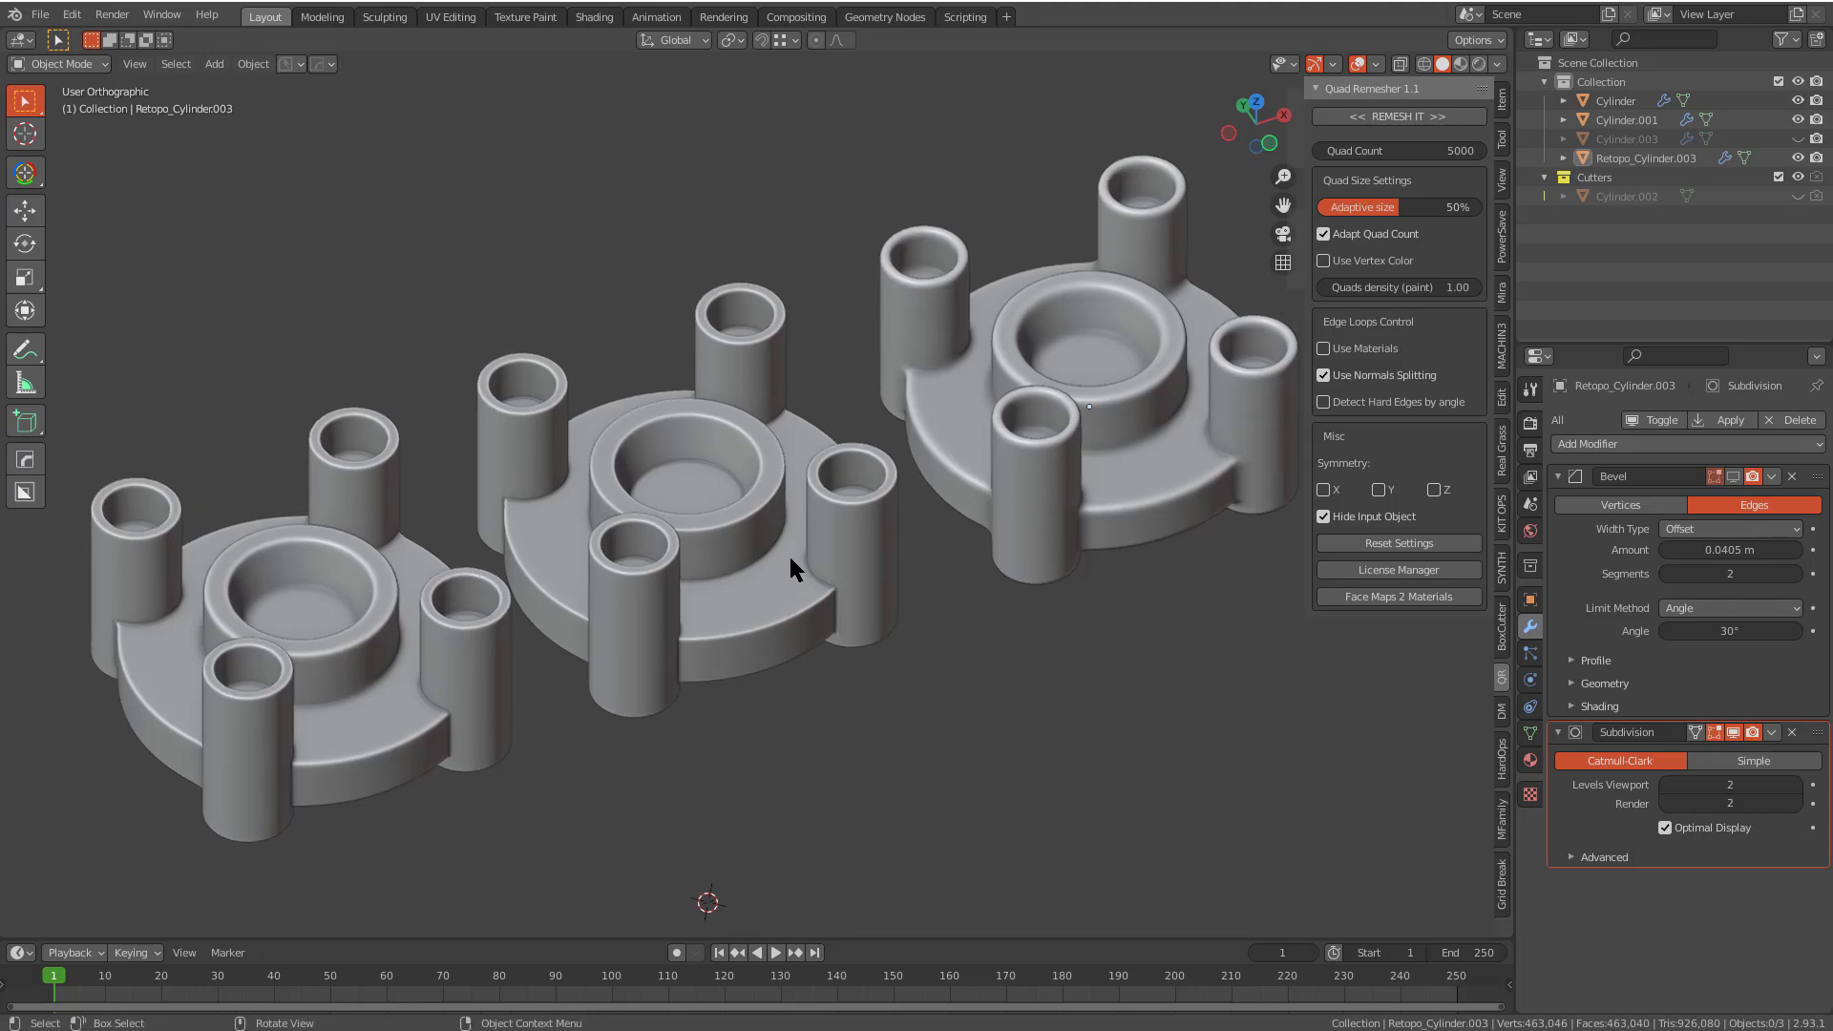
{"action": "key", "text": "n"}
{"action": "middle_click_drag", "start_coordinate": [799, 570], "coordinate": [857, 554], "text": "shift"}
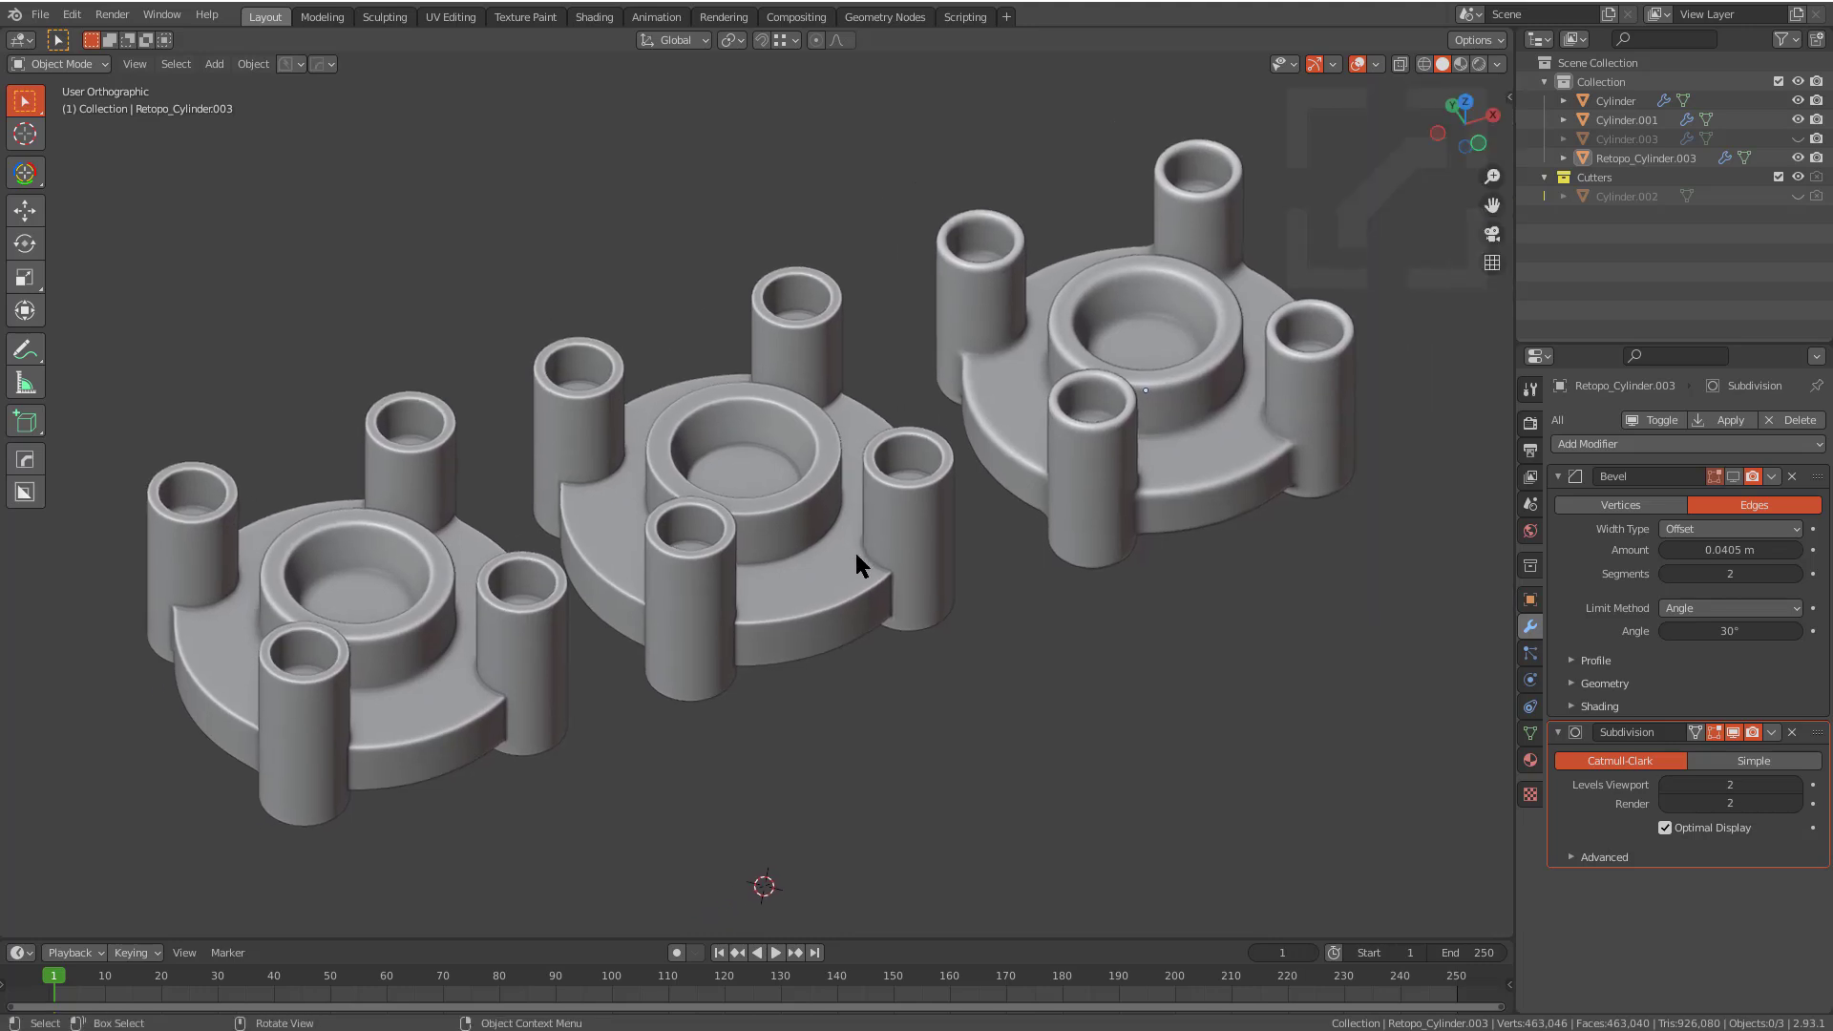
{"action": "key", "text": "alt+v"}
{"action": "left_click", "coordinate": [857, 555]}
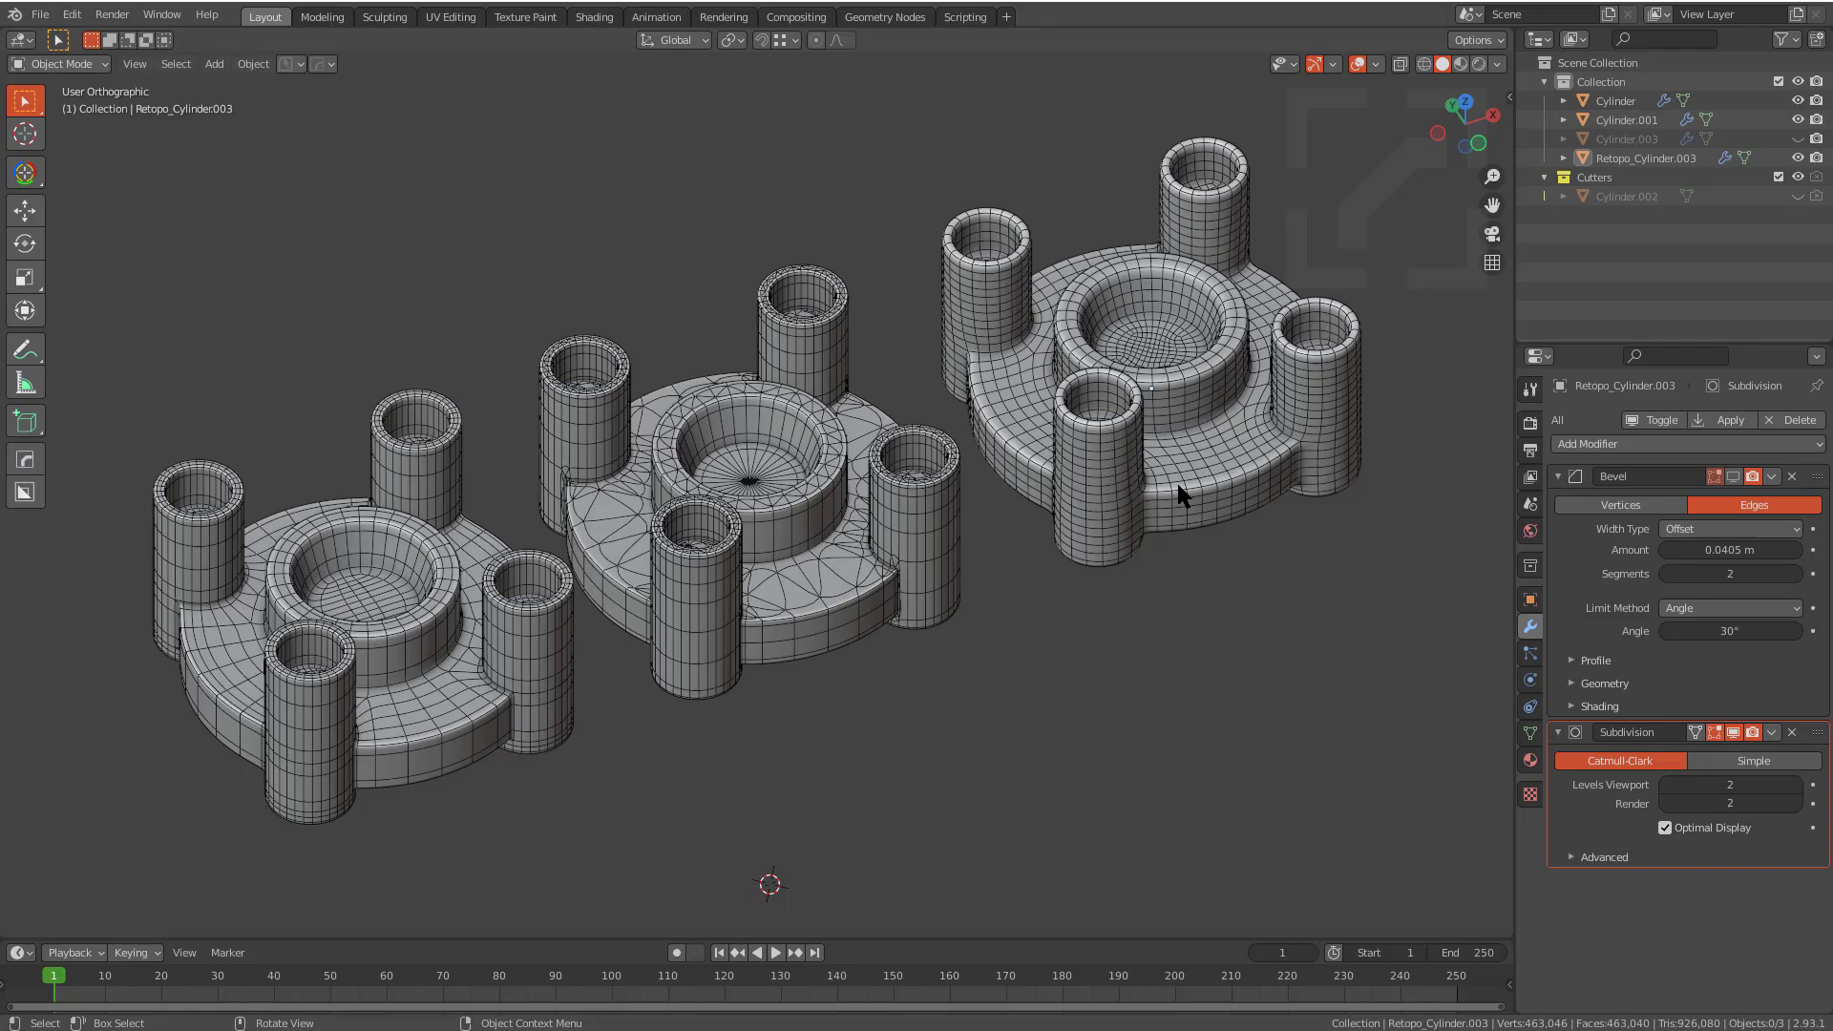
Step: Examine the remeshed model's corner where a tube meets the base, hiding the wireframe overlay and showing it again
{"action": "middle_click_drag", "start_coordinate": [1253, 462], "coordinate": [411, 659]}
{"action": "scroll", "coordinate": [1256, 450], "scroll_direction": "up", "scroll_amount": 3}
{"action": "scroll", "coordinate": [772, 615], "scroll_direction": "up", "scroll_amount": 5}
{"action": "middle_click_drag", "start_coordinate": [773, 616], "coordinate": [743, 432]}
{"action": "scroll", "coordinate": [743, 431], "scroll_direction": "up", "scroll_amount": 4}
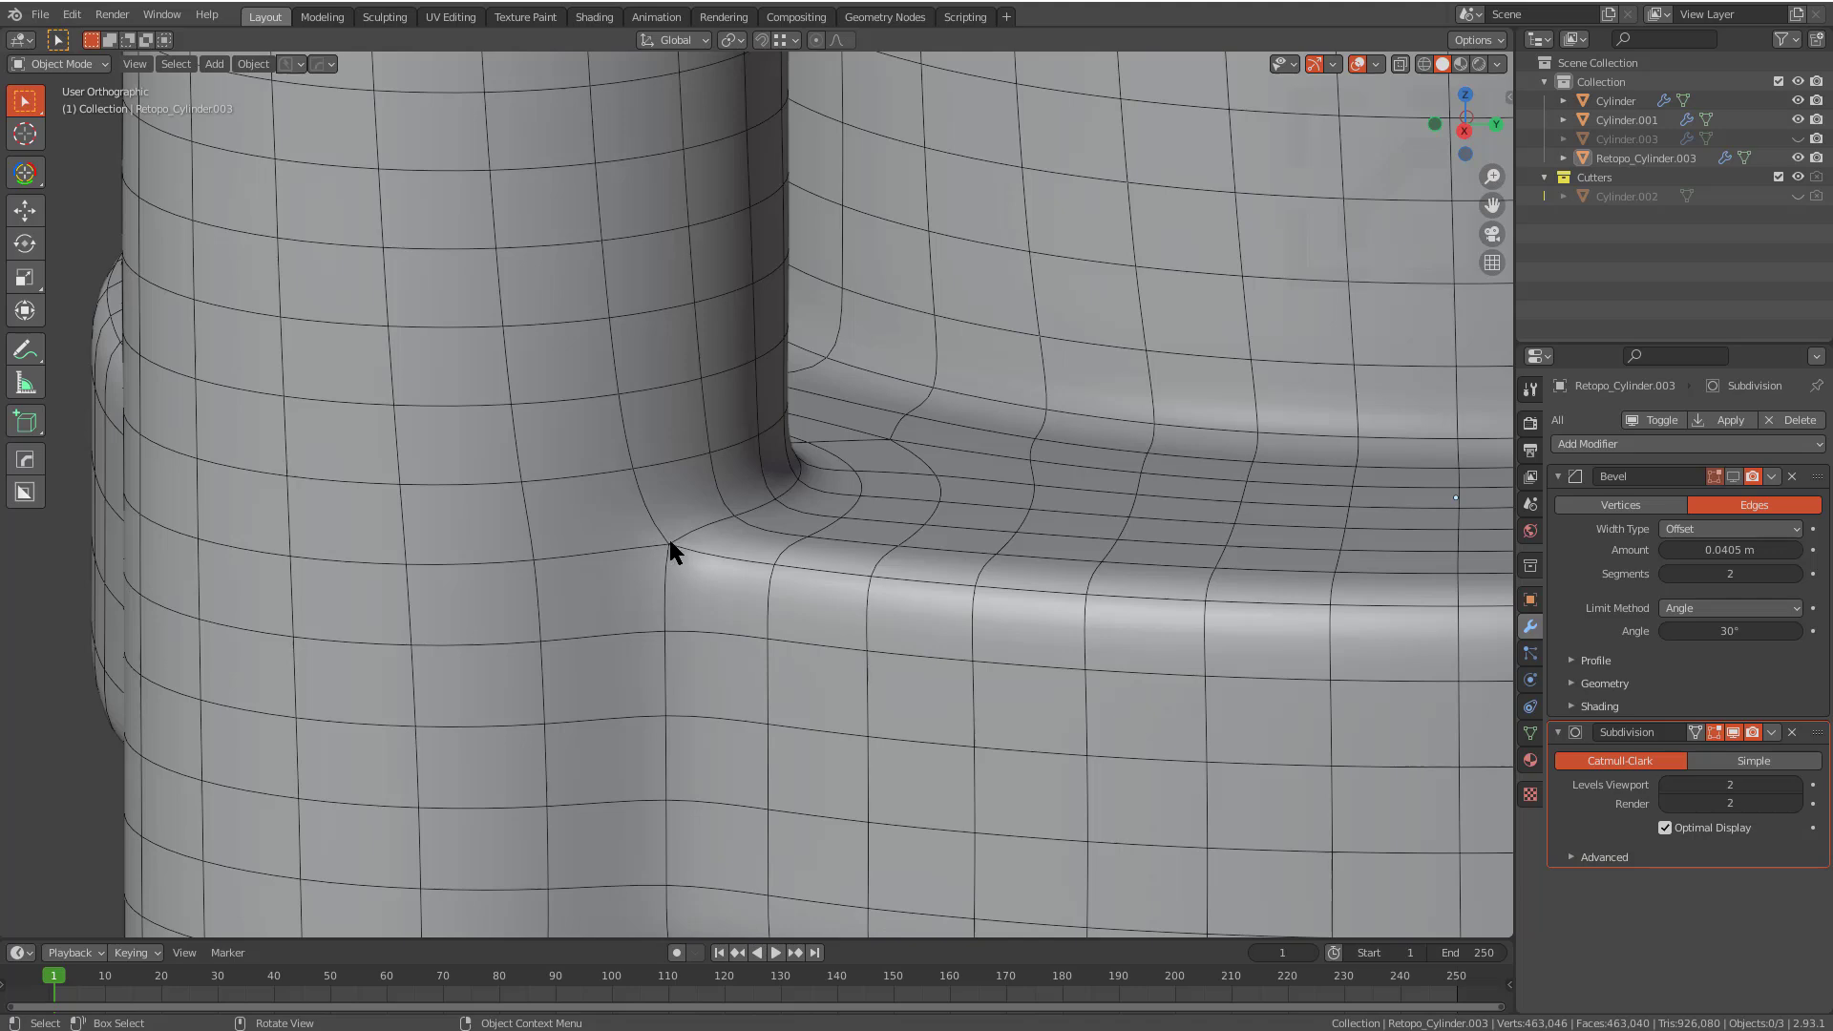
{"action": "key", "text": "alt+v"}
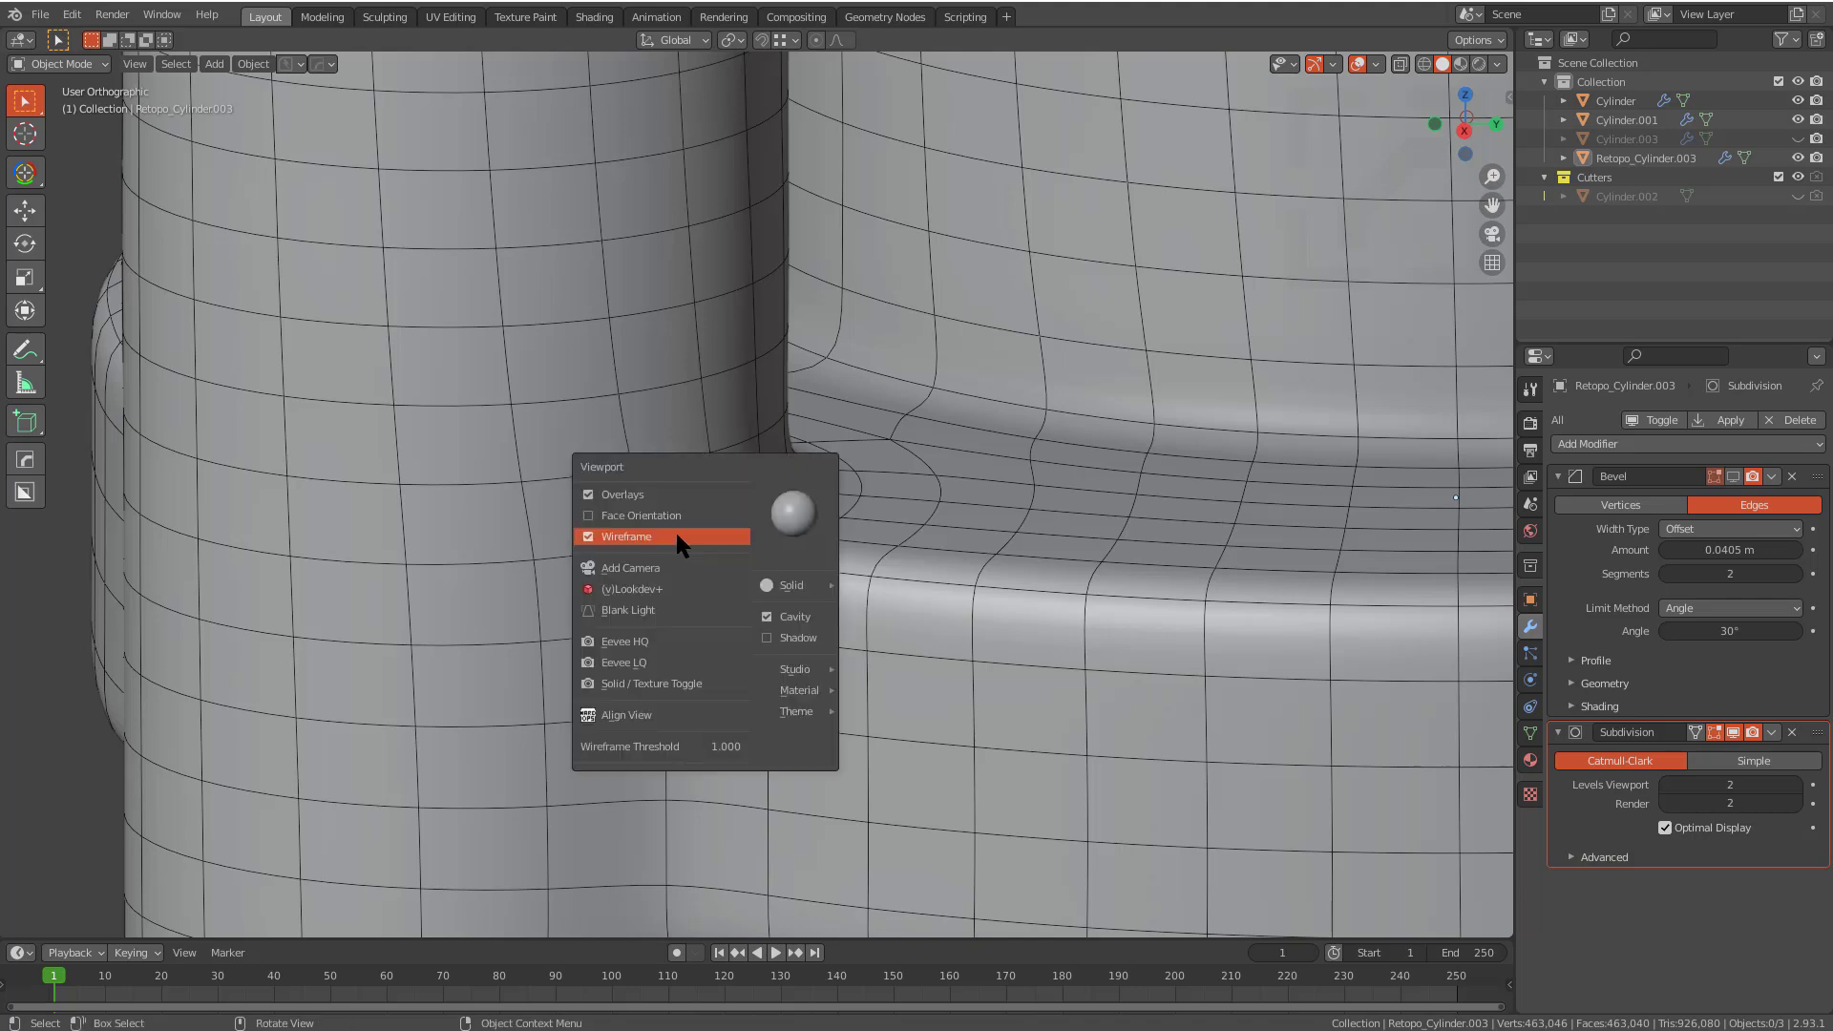
{"action": "left_click", "coordinate": [676, 535]}
{"action": "scroll", "coordinate": [696, 550], "scroll_direction": "down", "scroll_amount": 4}
{"action": "middle_click_drag", "start_coordinate": [800, 576], "coordinate": [772, 605]}
{"action": "scroll", "coordinate": [772, 605], "scroll_direction": "up", "scroll_amount": 2}
{"action": "key", "text": "z"}
{"action": "left_click", "coordinate": [770, 602]}
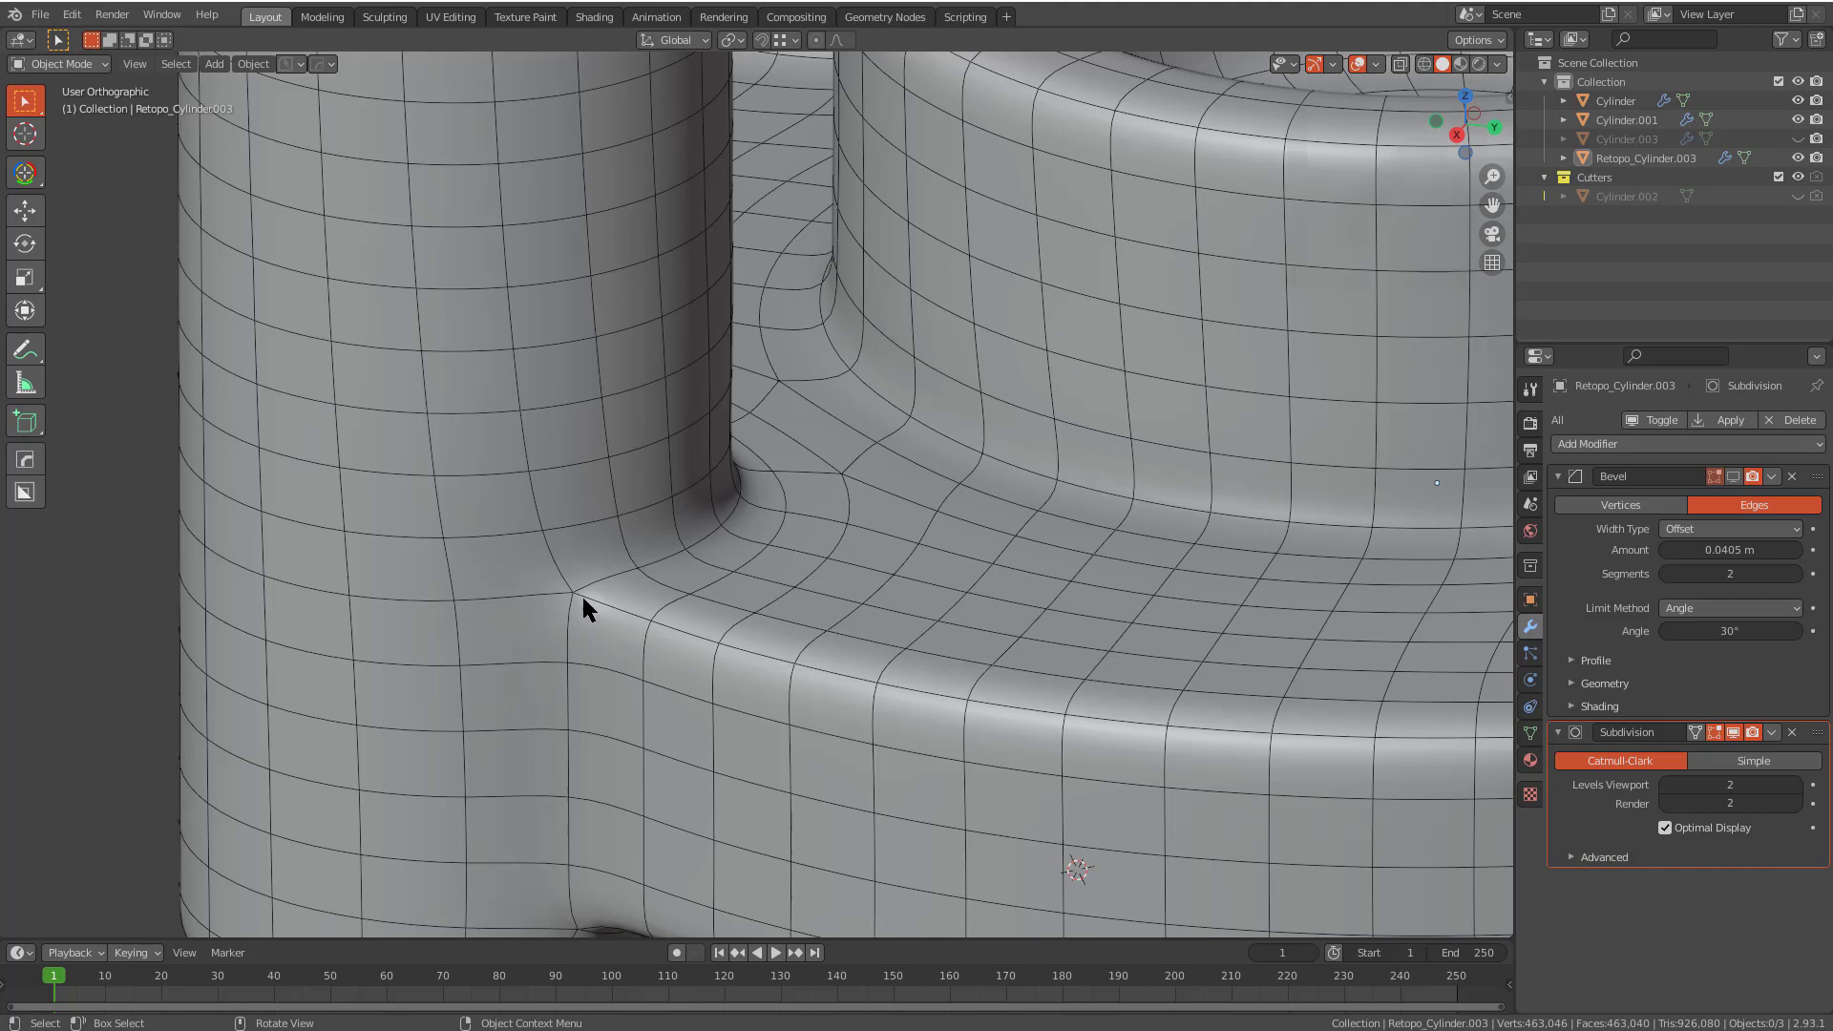
Step: Turn the Bevel modifier's viewport display back on and inspect the corner where the tube meets the base
{"action": "left_click", "coordinate": [1733, 476]}
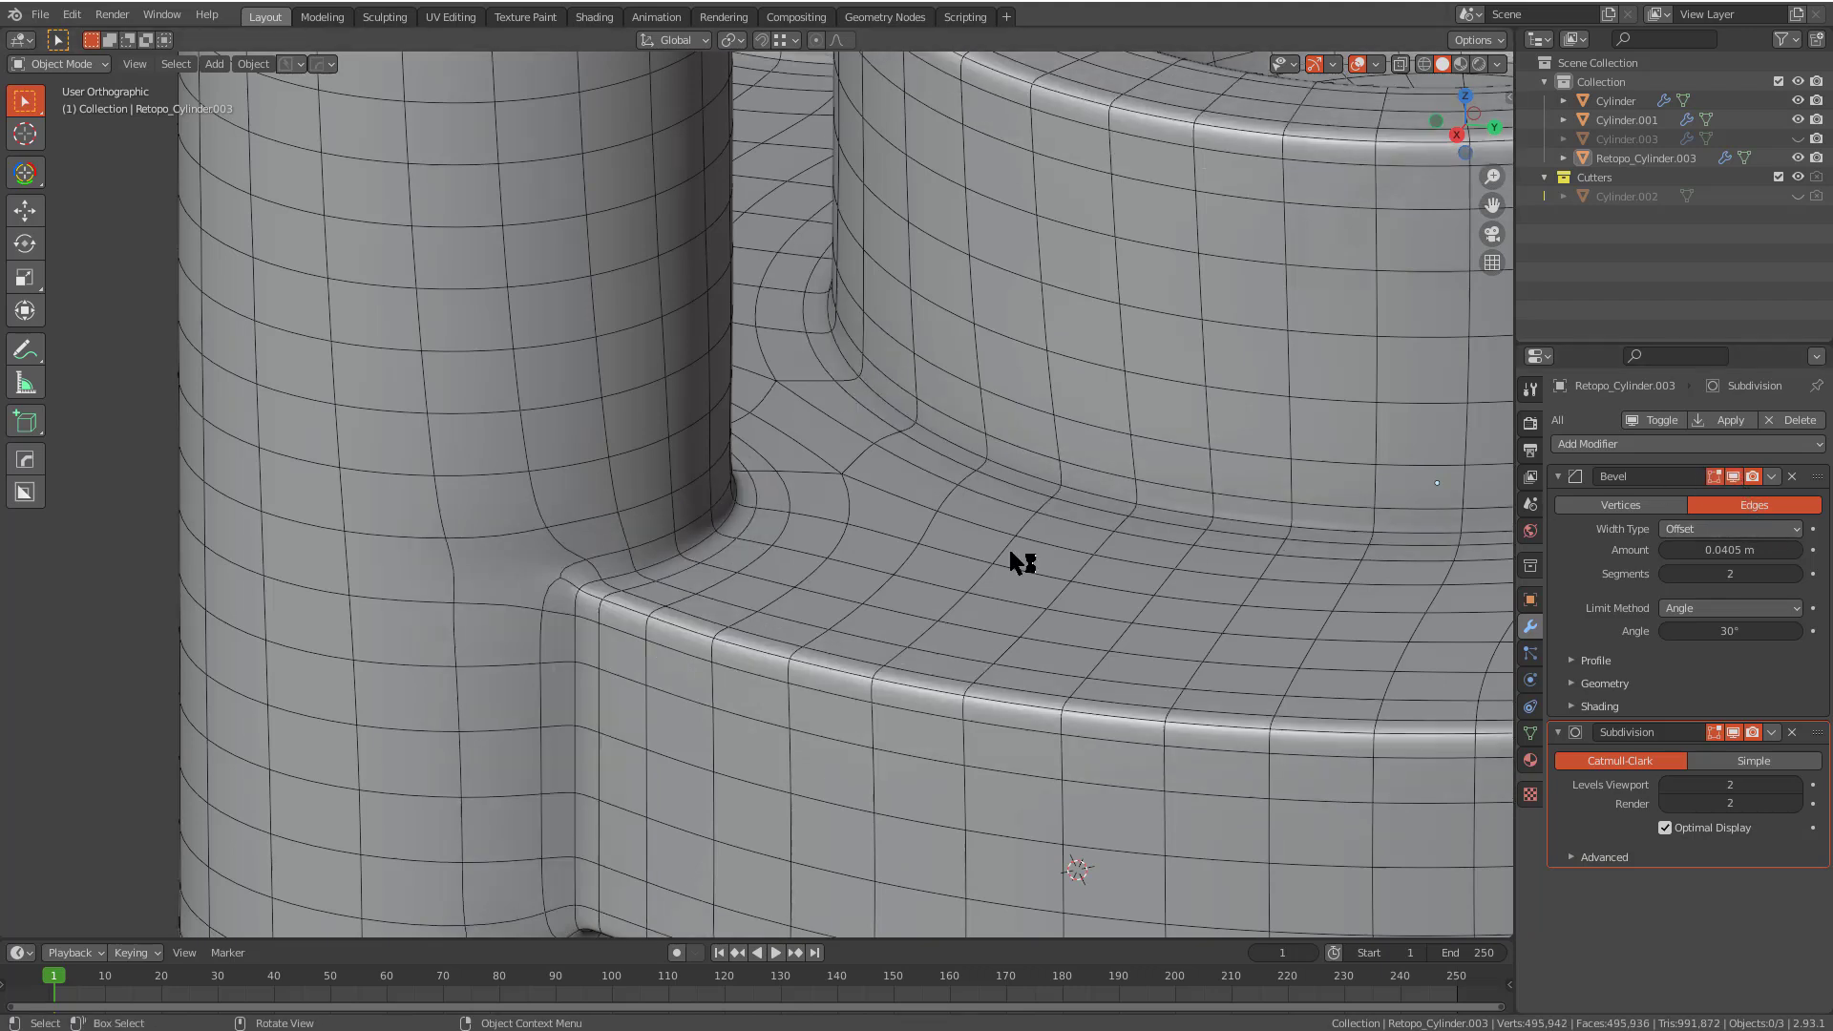
{"action": "scroll", "coordinate": [573, 593], "scroll_direction": "up", "scroll_amount": 4}
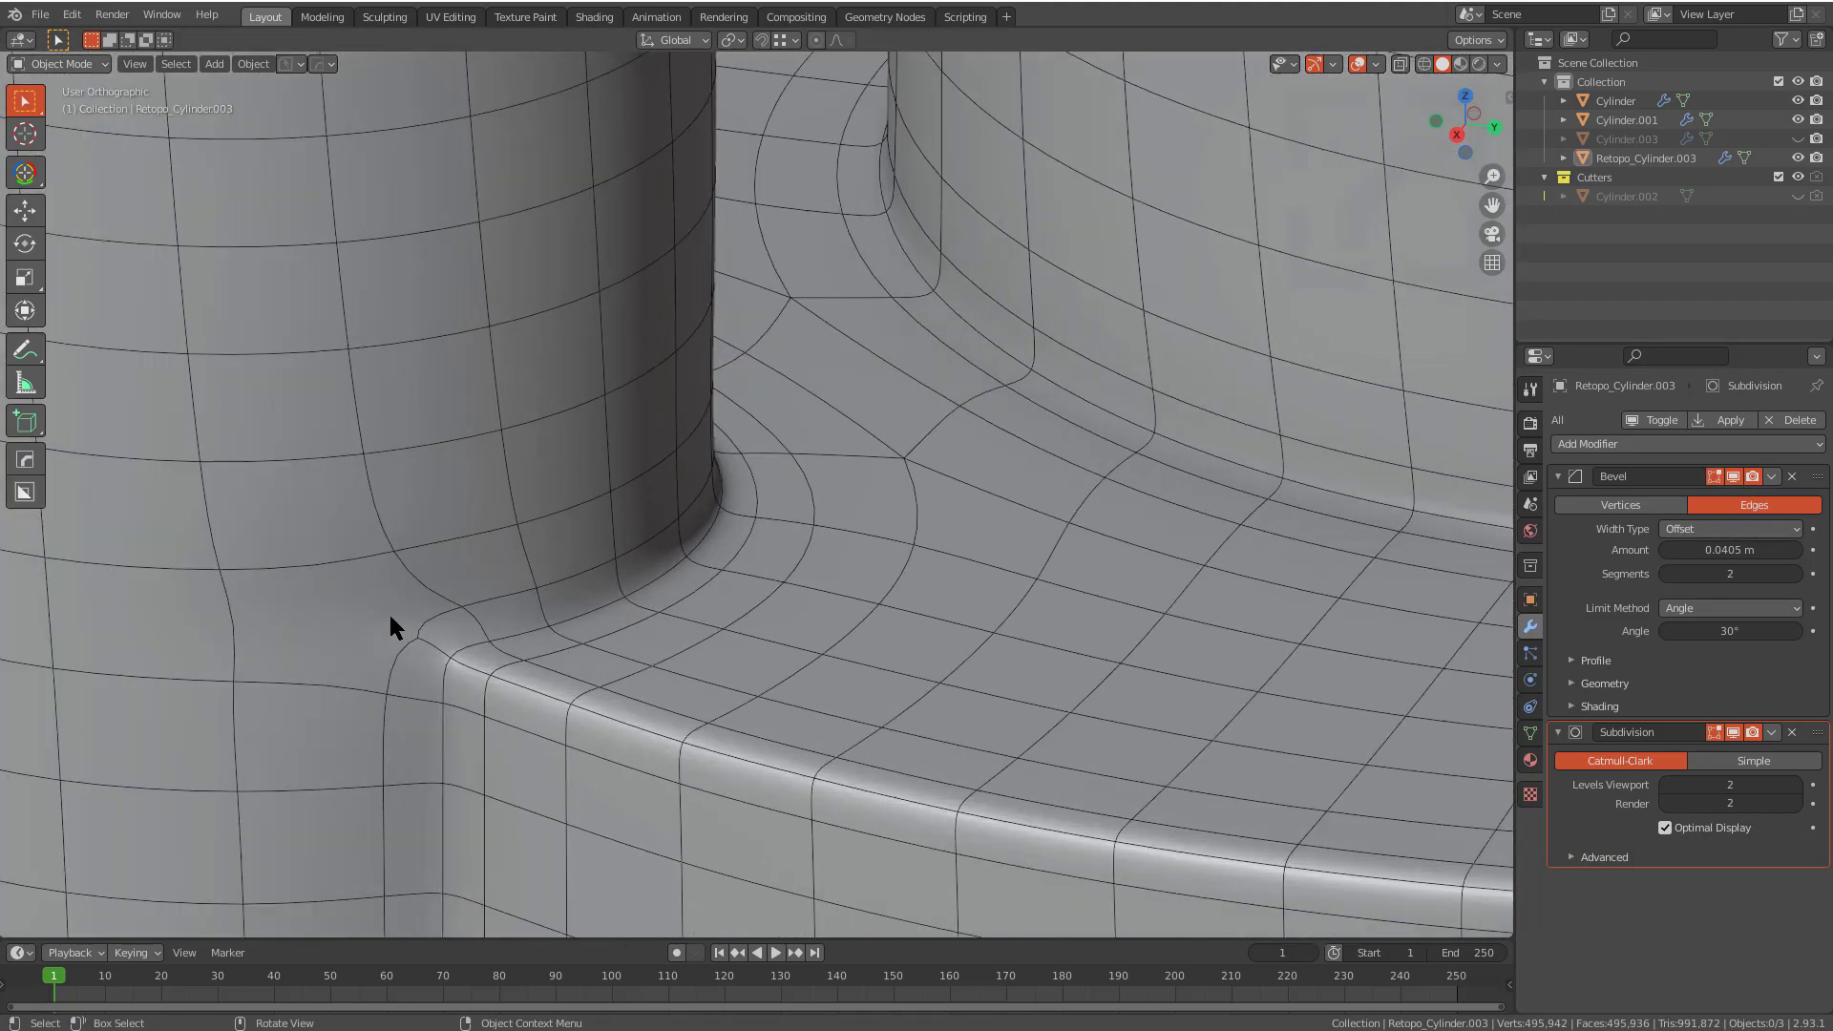
Step: Add a Triangulate modifier with minimum vertices 5 to the remeshed model and move it between Bevel and Subdivision
{"action": "key", "text": "q"}
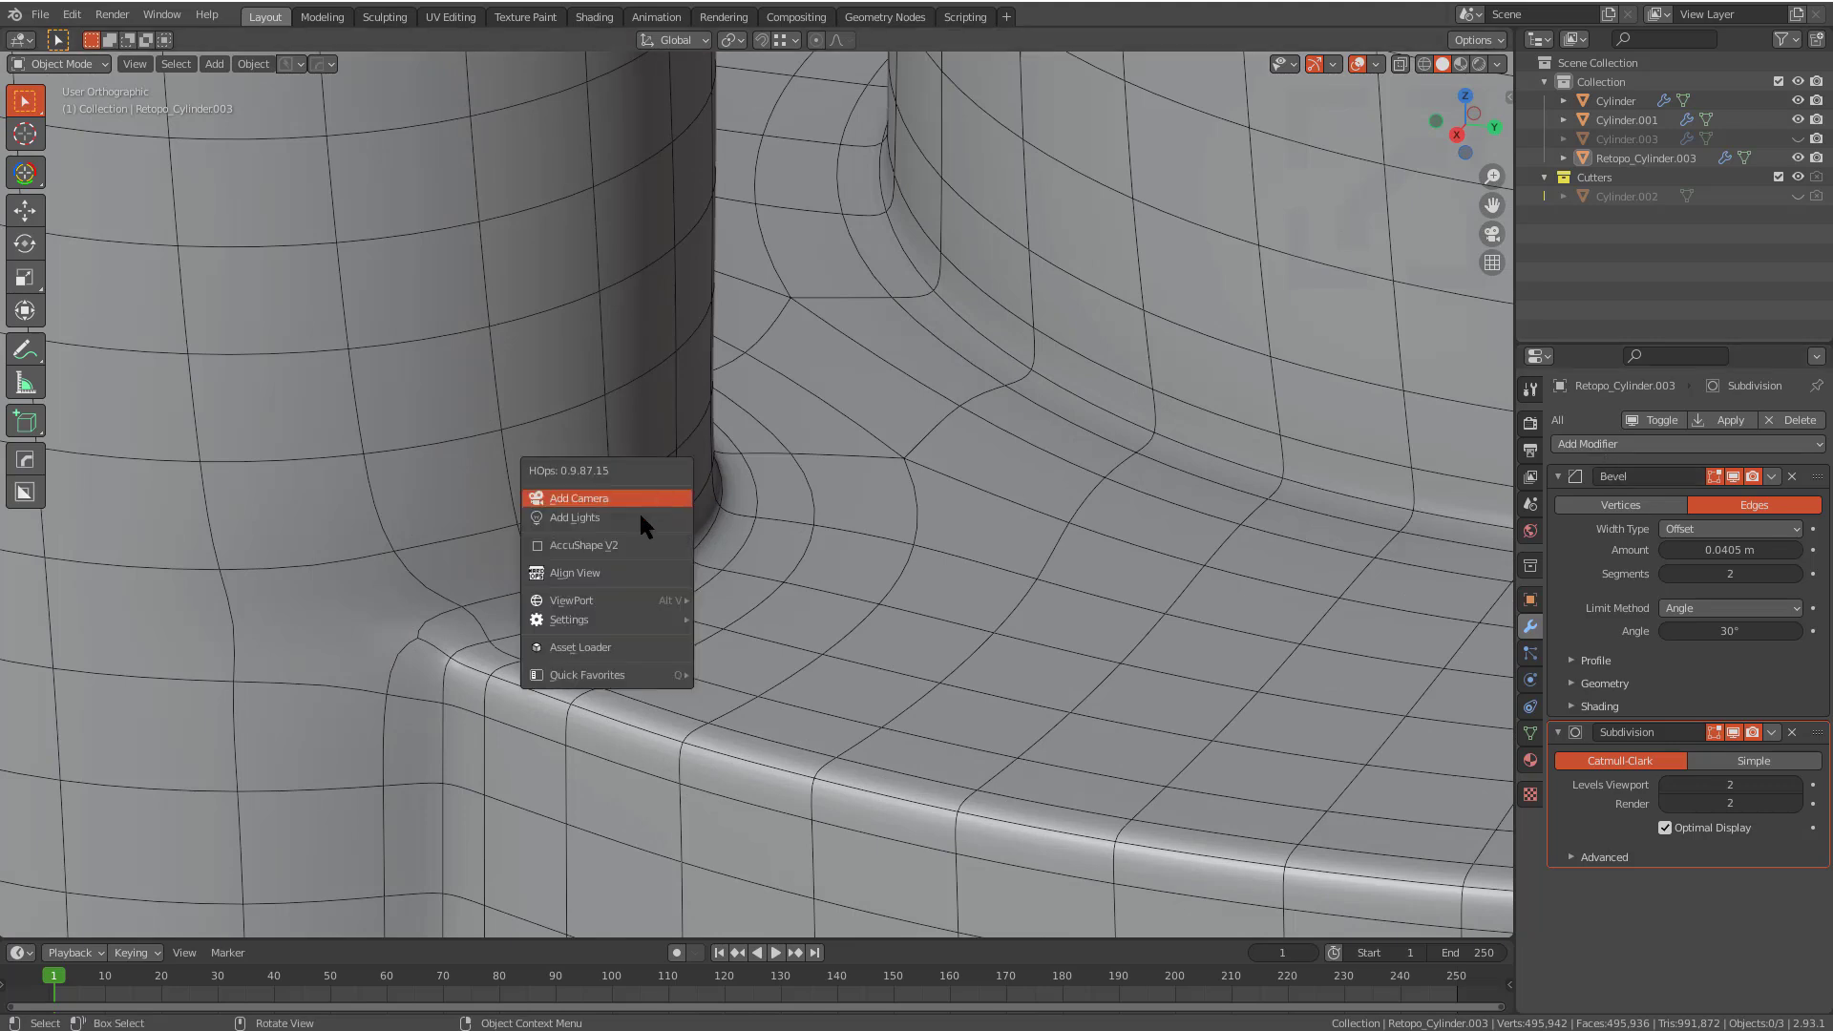
{"action": "left_click", "coordinate": [328, 512]}
{"action": "key", "text": "q"}
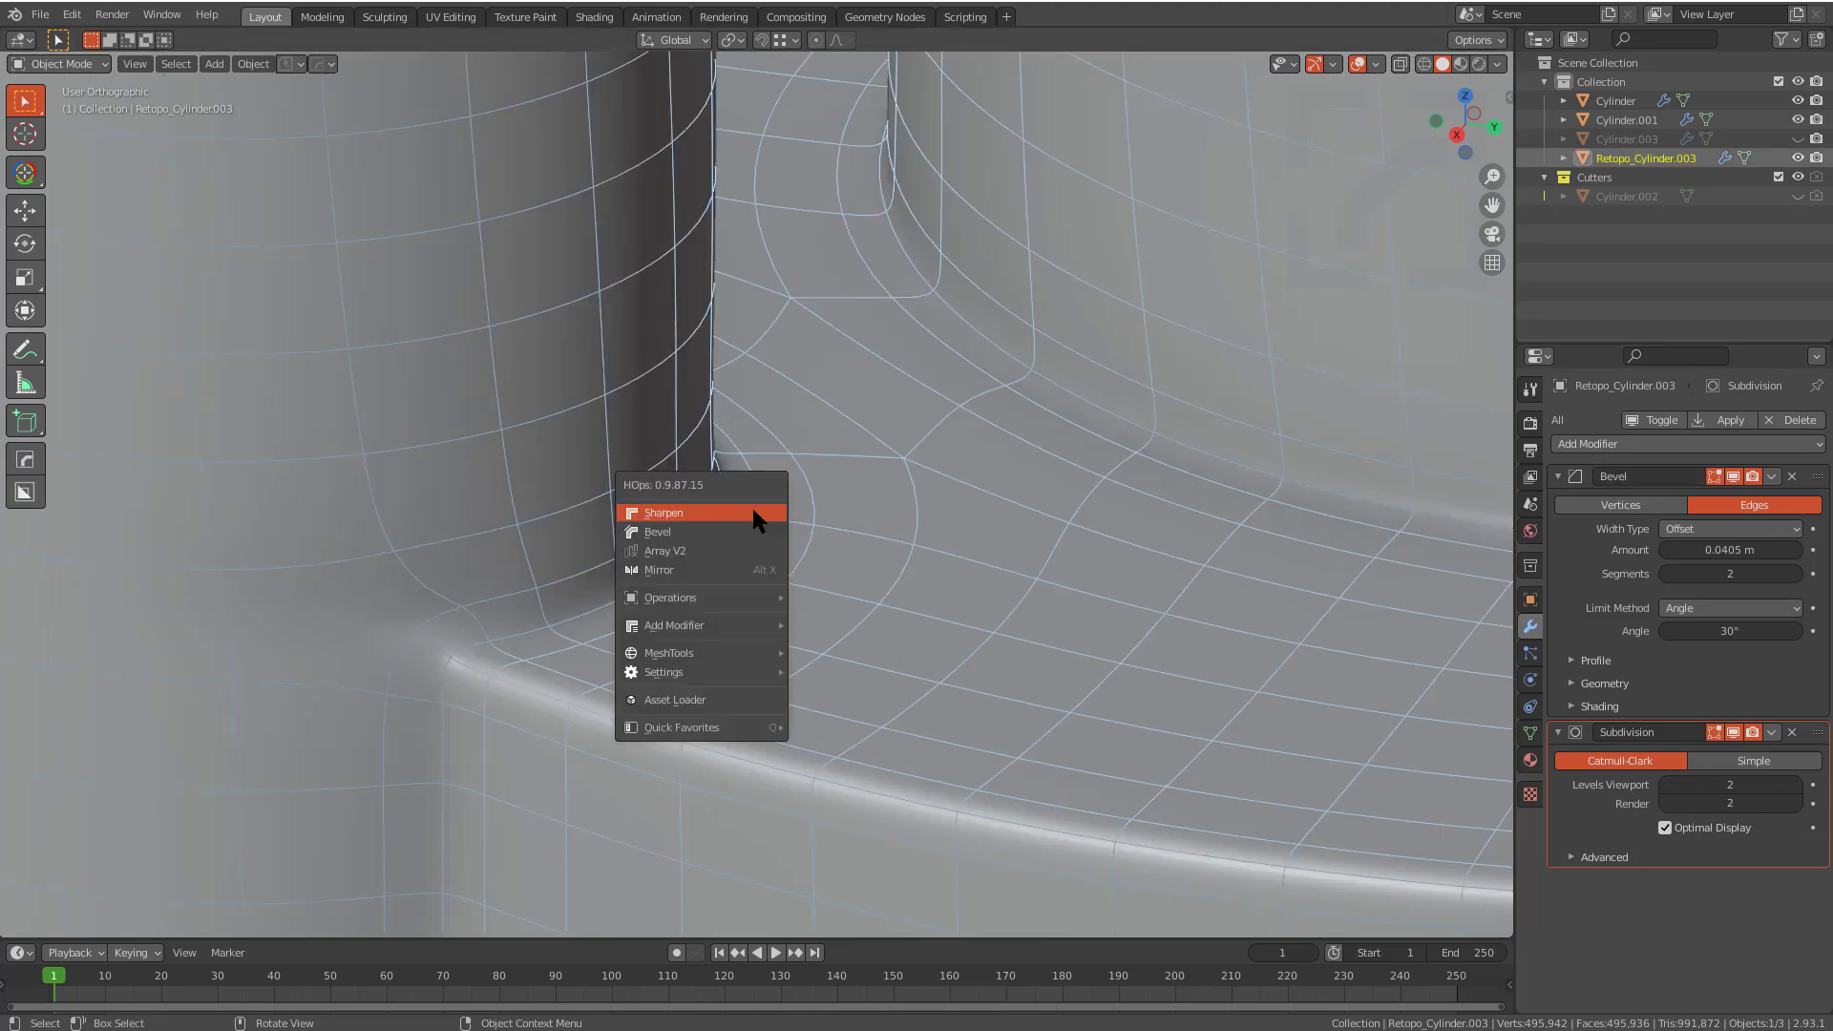
{"action": "mouse_move", "coordinate": [673, 623]}
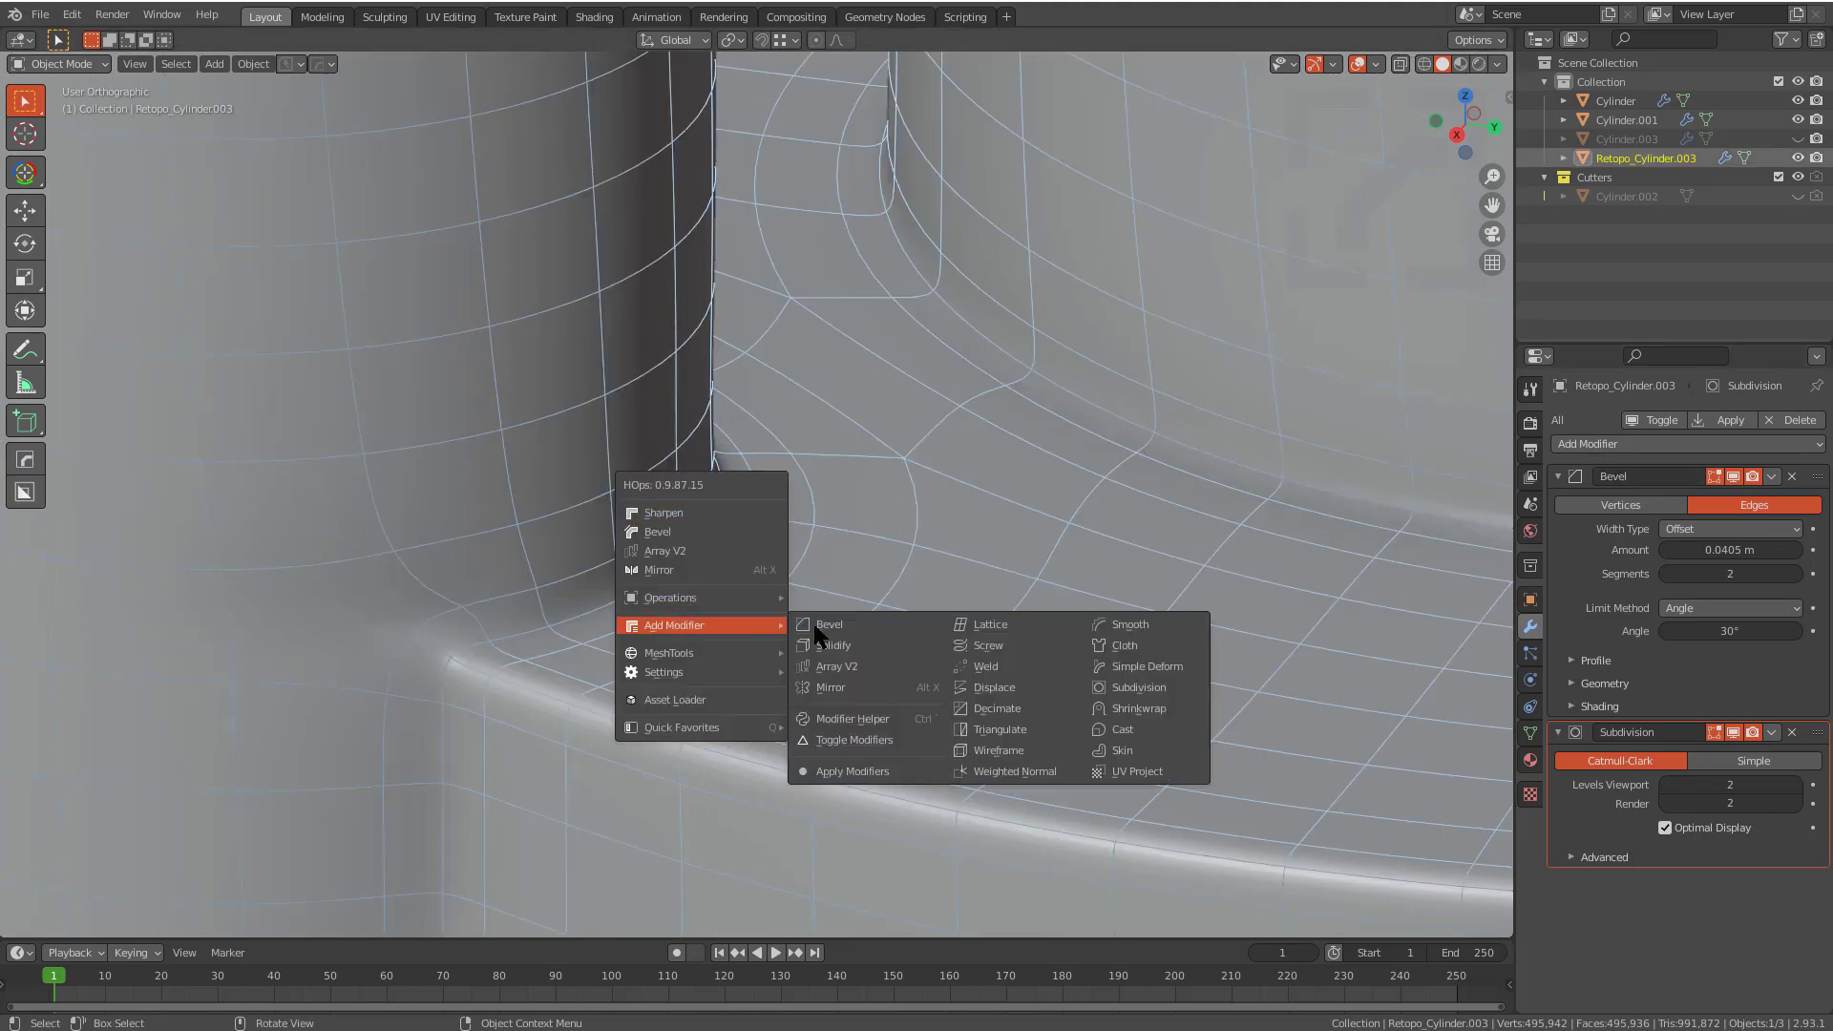
{"action": "left_click", "coordinate": [1015, 732]}
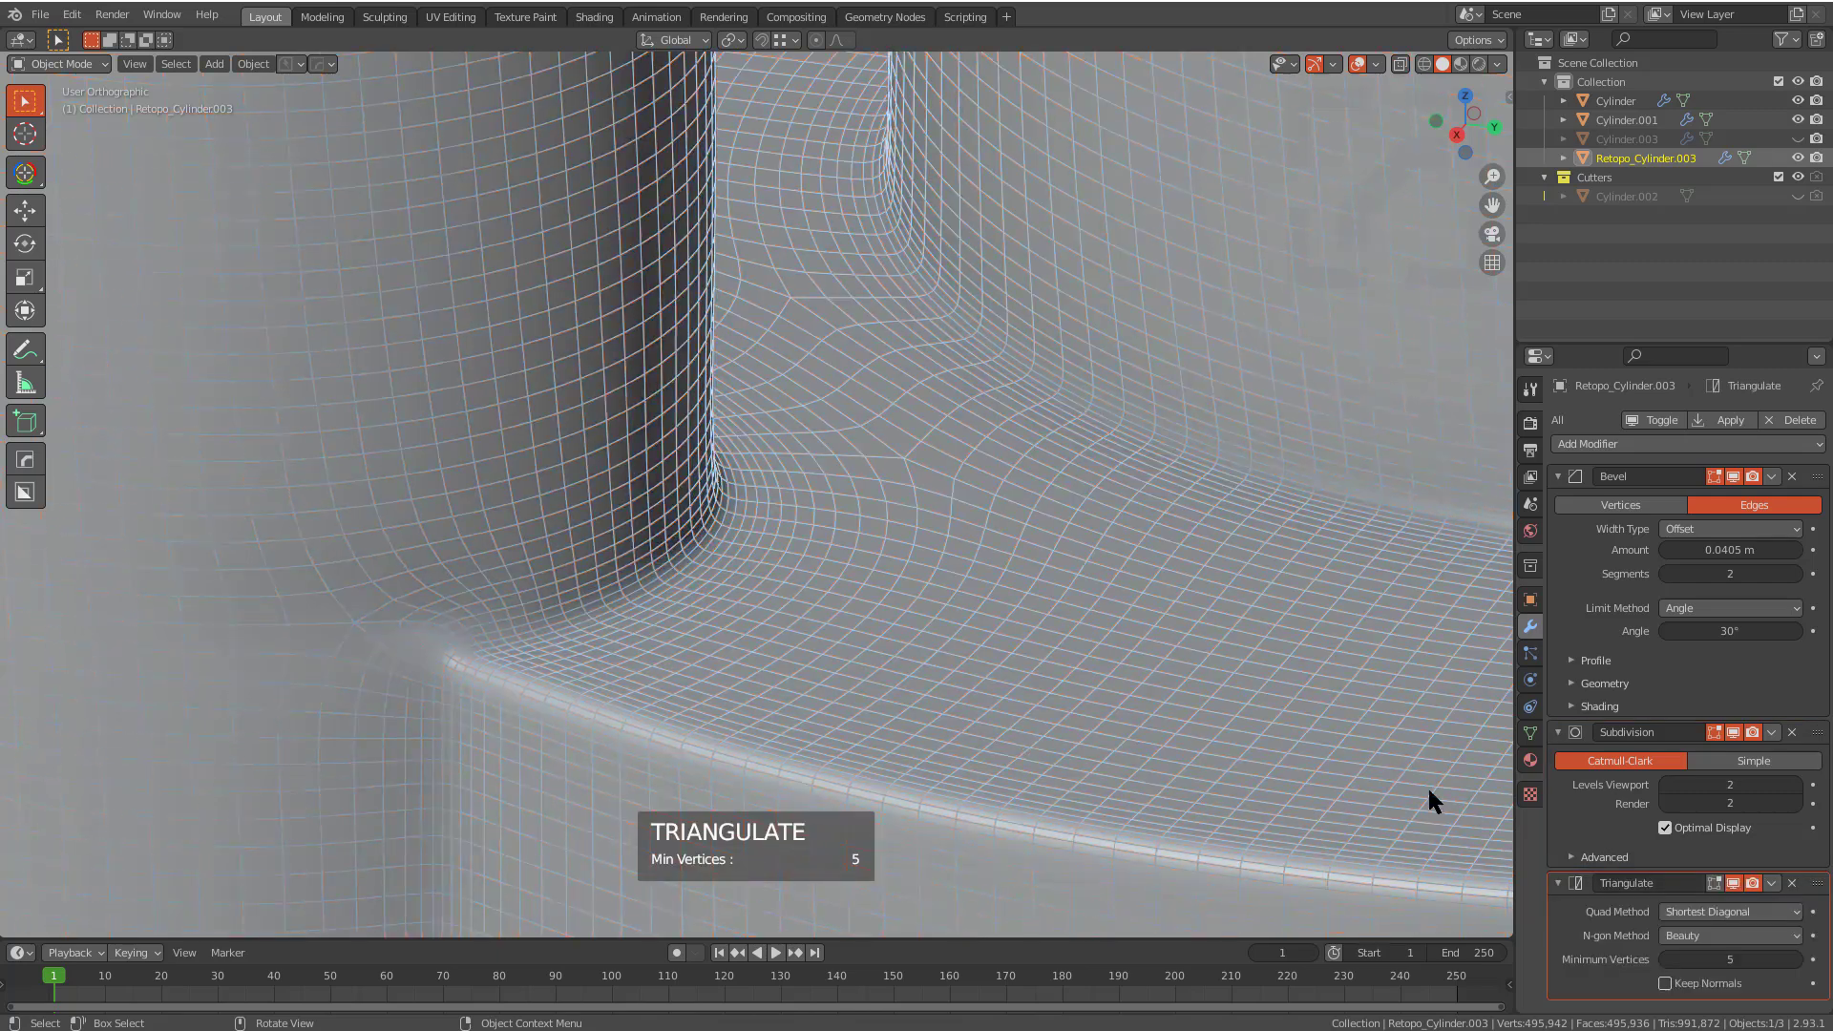
{"action": "left_click_drag", "start_coordinate": [1817, 895], "coordinate": [1766, 706]}
{"action": "scroll", "coordinate": [438, 653], "scroll_direction": "down", "scroll_amount": 2}
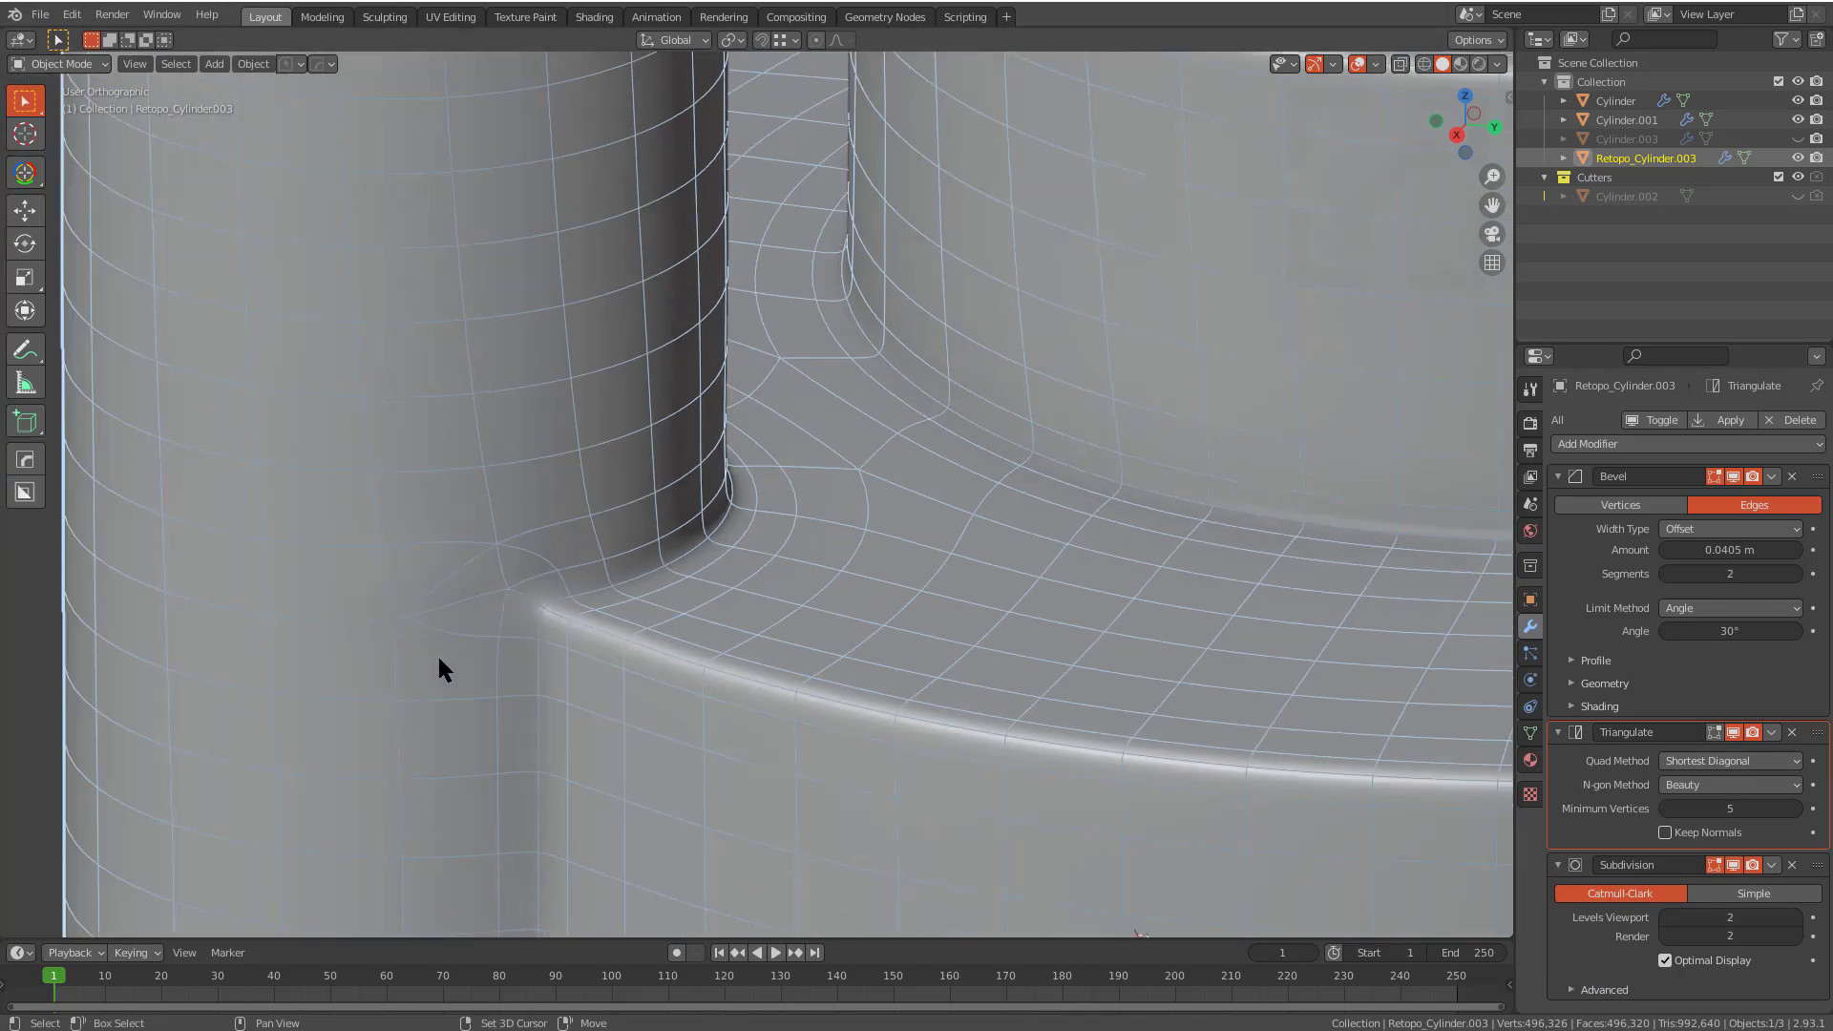
Step: Deselect the remeshed model and inspect its topology at the corner where the tube meets the base
{"action": "middle_click_drag", "start_coordinate": [548, 613], "coordinate": [752, 521], "text": "shift"}
{"action": "scroll", "coordinate": [753, 522], "scroll_direction": "up", "scroll_amount": 3}
{"action": "key", "text": "alt+a"}
{"action": "scroll", "coordinate": [642, 458], "scroll_direction": "down", "scroll_amount": 6}
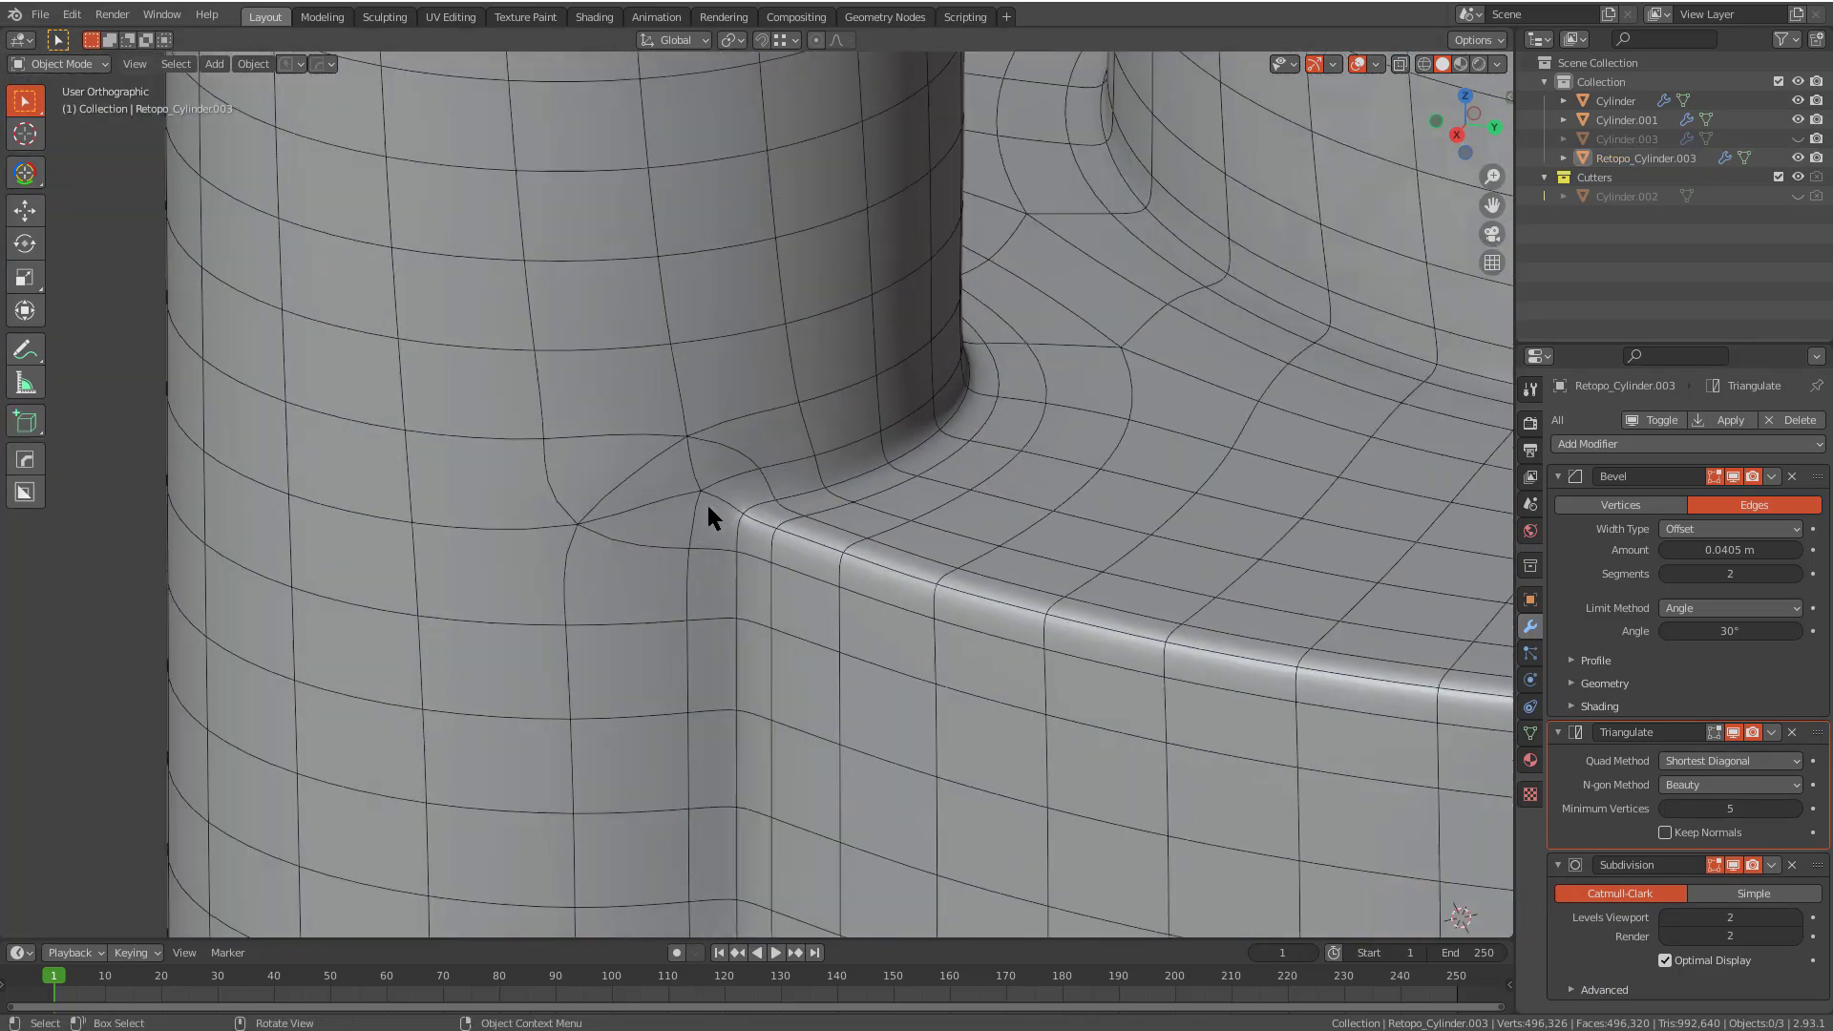
{"action": "middle_click_drag", "start_coordinate": [763, 728], "coordinate": [949, 628]}
Step: Hide the wireframe overlay and examine the smooth shading where the tube meets the base's upper and lower edges
{"action": "key", "text": "alt+v"}
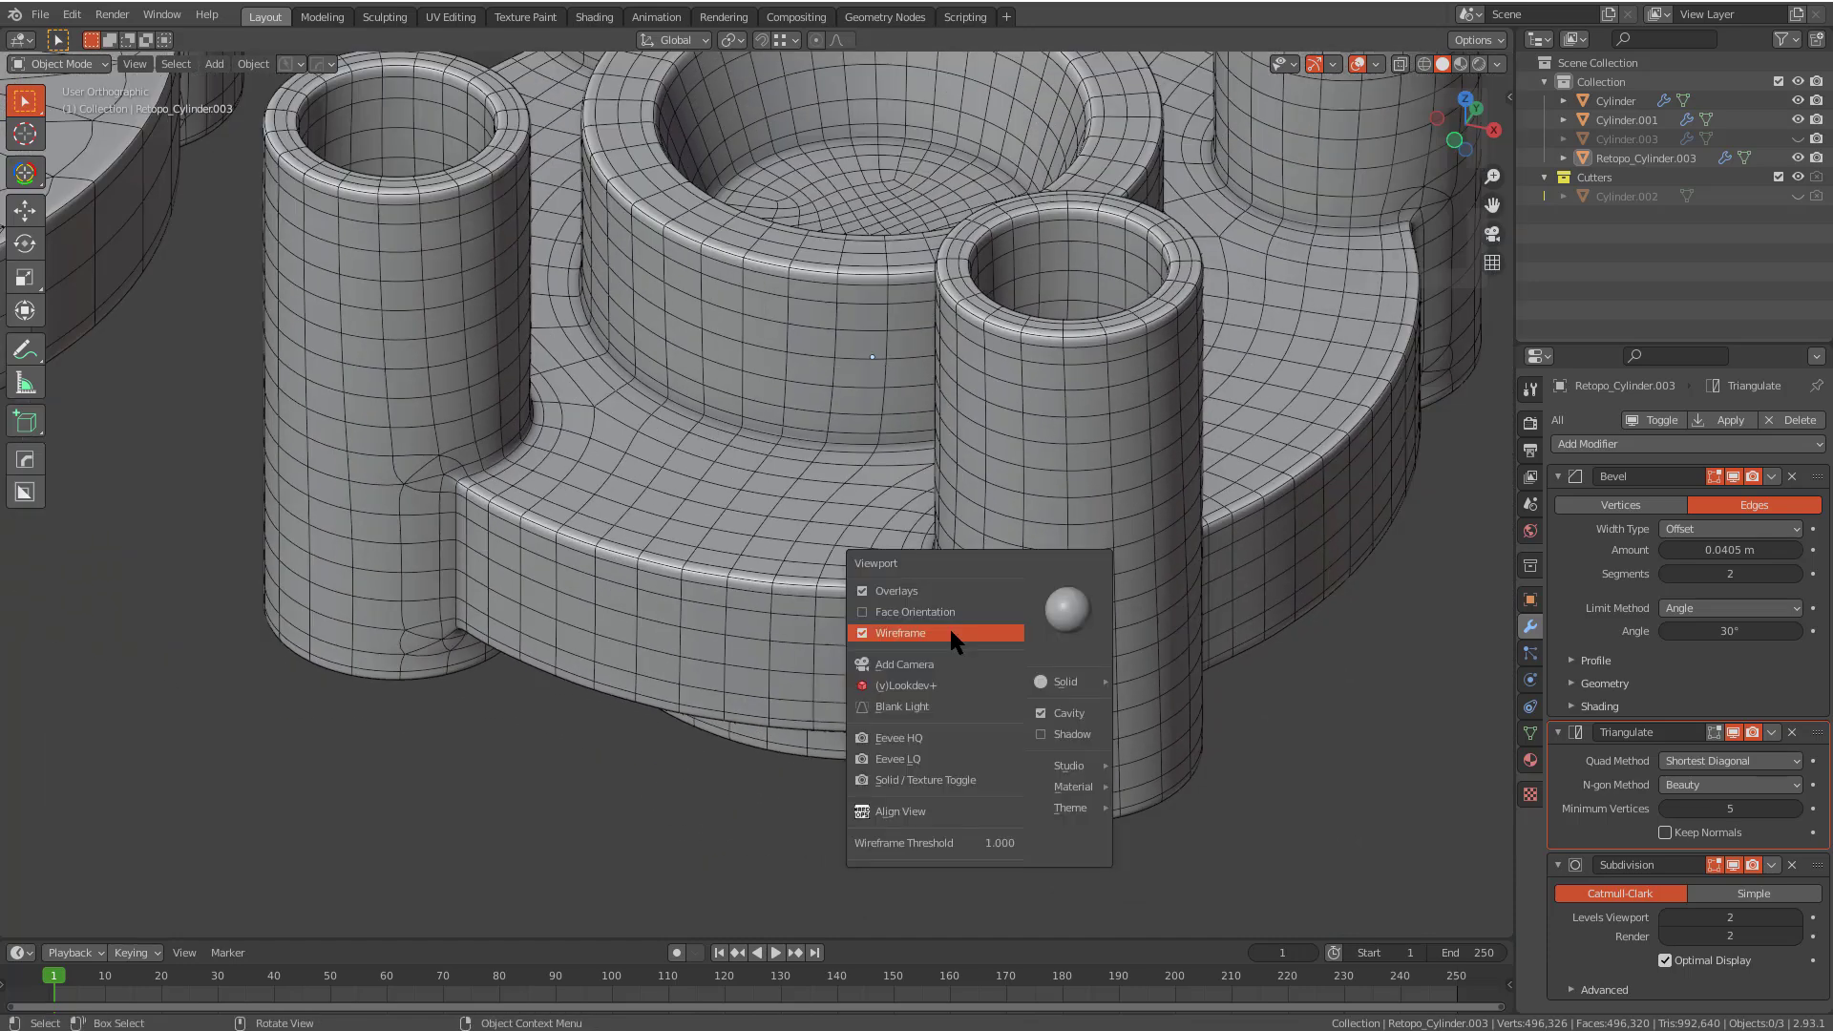
{"action": "left_click", "coordinate": [949, 627]}
{"action": "middle_click_drag", "start_coordinate": [628, 600], "coordinate": [632, 571]}
{"action": "middle_click_drag", "start_coordinate": [632, 570], "coordinate": [836, 576], "text": "shift"}
{"action": "scroll", "coordinate": [836, 577], "scroll_direction": "up", "scroll_amount": 3}
{"action": "middle_click_drag", "start_coordinate": [649, 637], "coordinate": [774, 535], "text": "shift"}
{"action": "scroll", "coordinate": [779, 508], "scroll_direction": "up", "scroll_amount": 2}
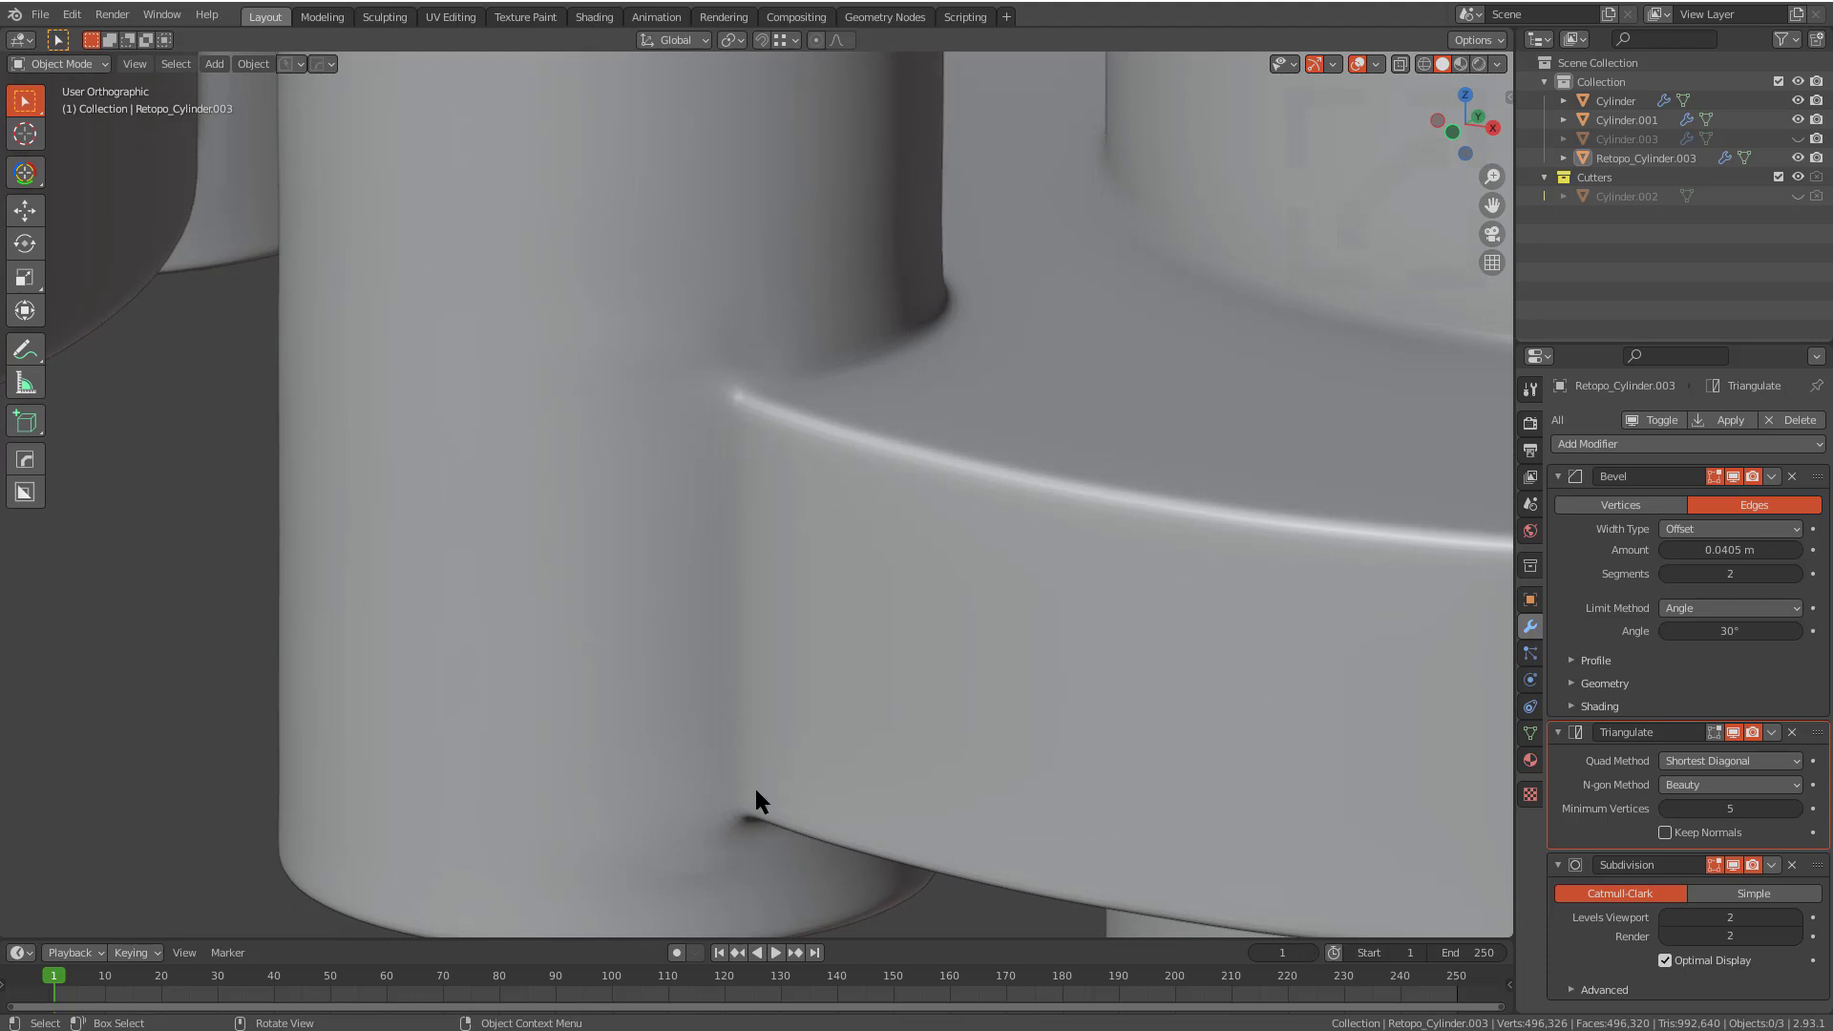
{"action": "middle_click_drag", "start_coordinate": [755, 790], "coordinate": [753, 767]}
{"action": "middle_click_drag", "start_coordinate": [741, 392], "coordinate": [806, 540]}
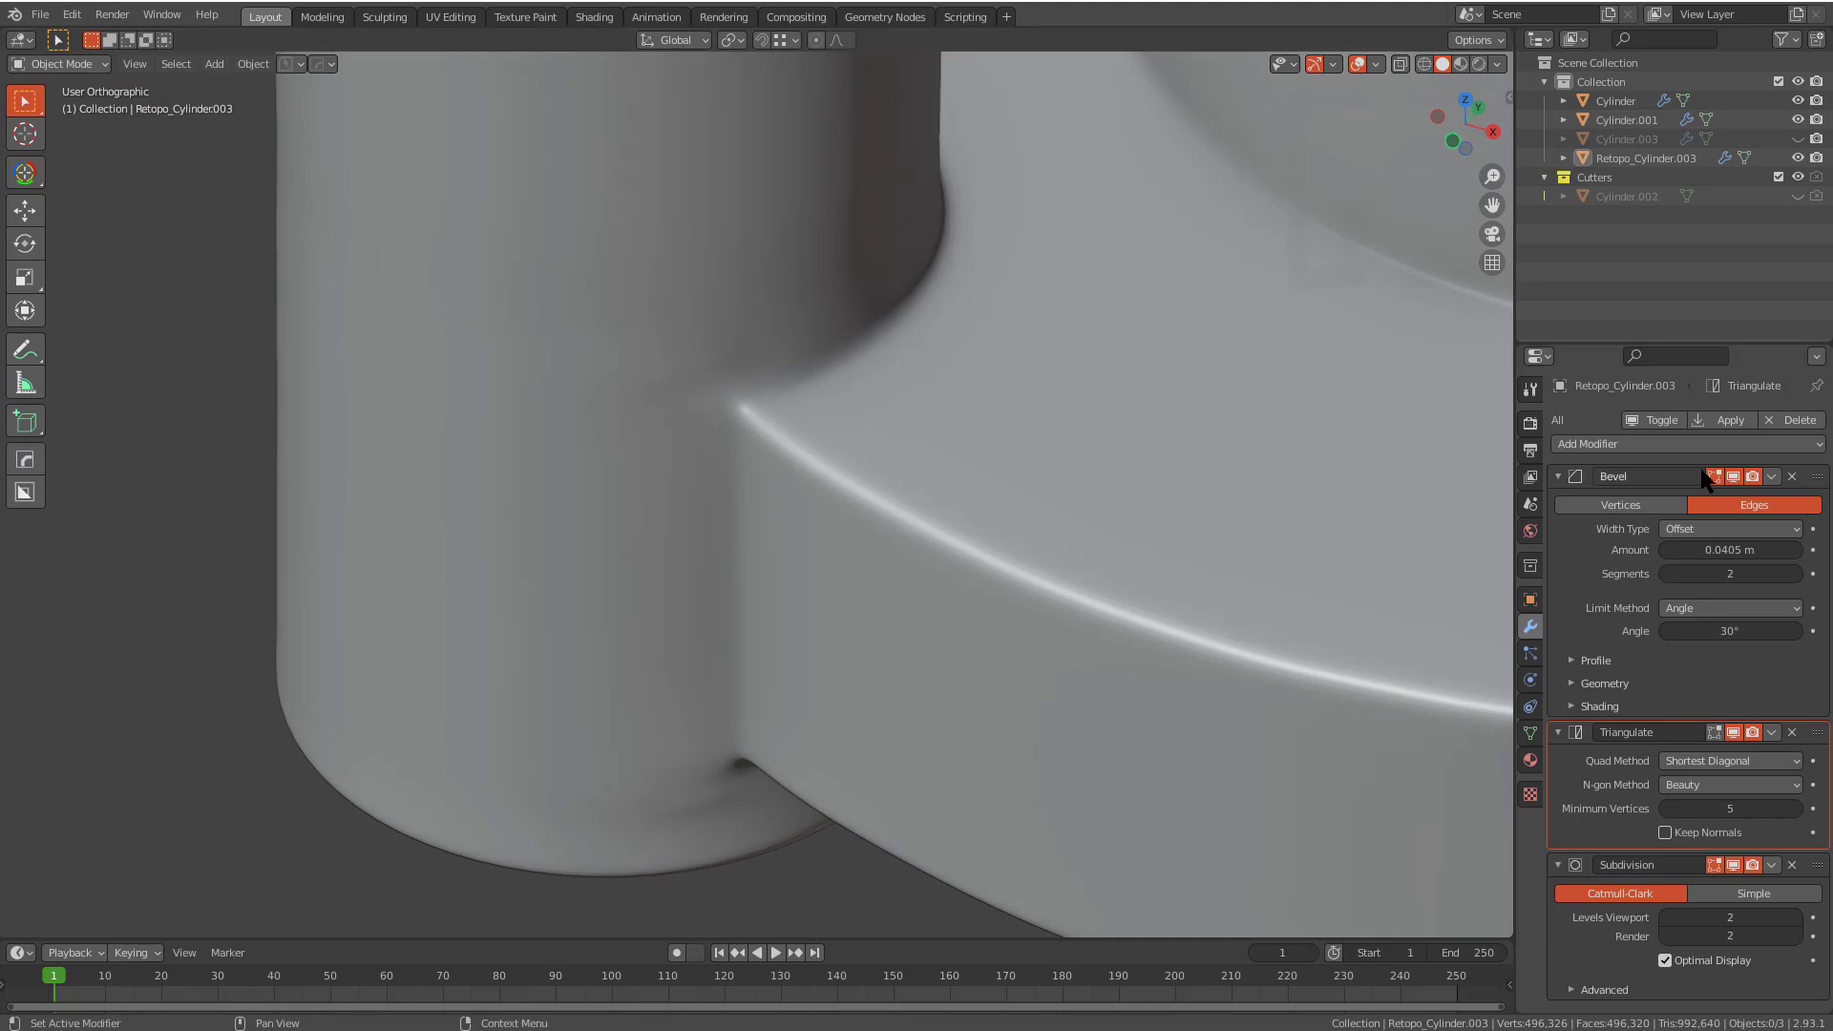
Step: Turn off the Bevel modifier's viewport display on the remeshed model and show the wireframe overlay
{"action": "left_click", "coordinate": [1732, 477]}
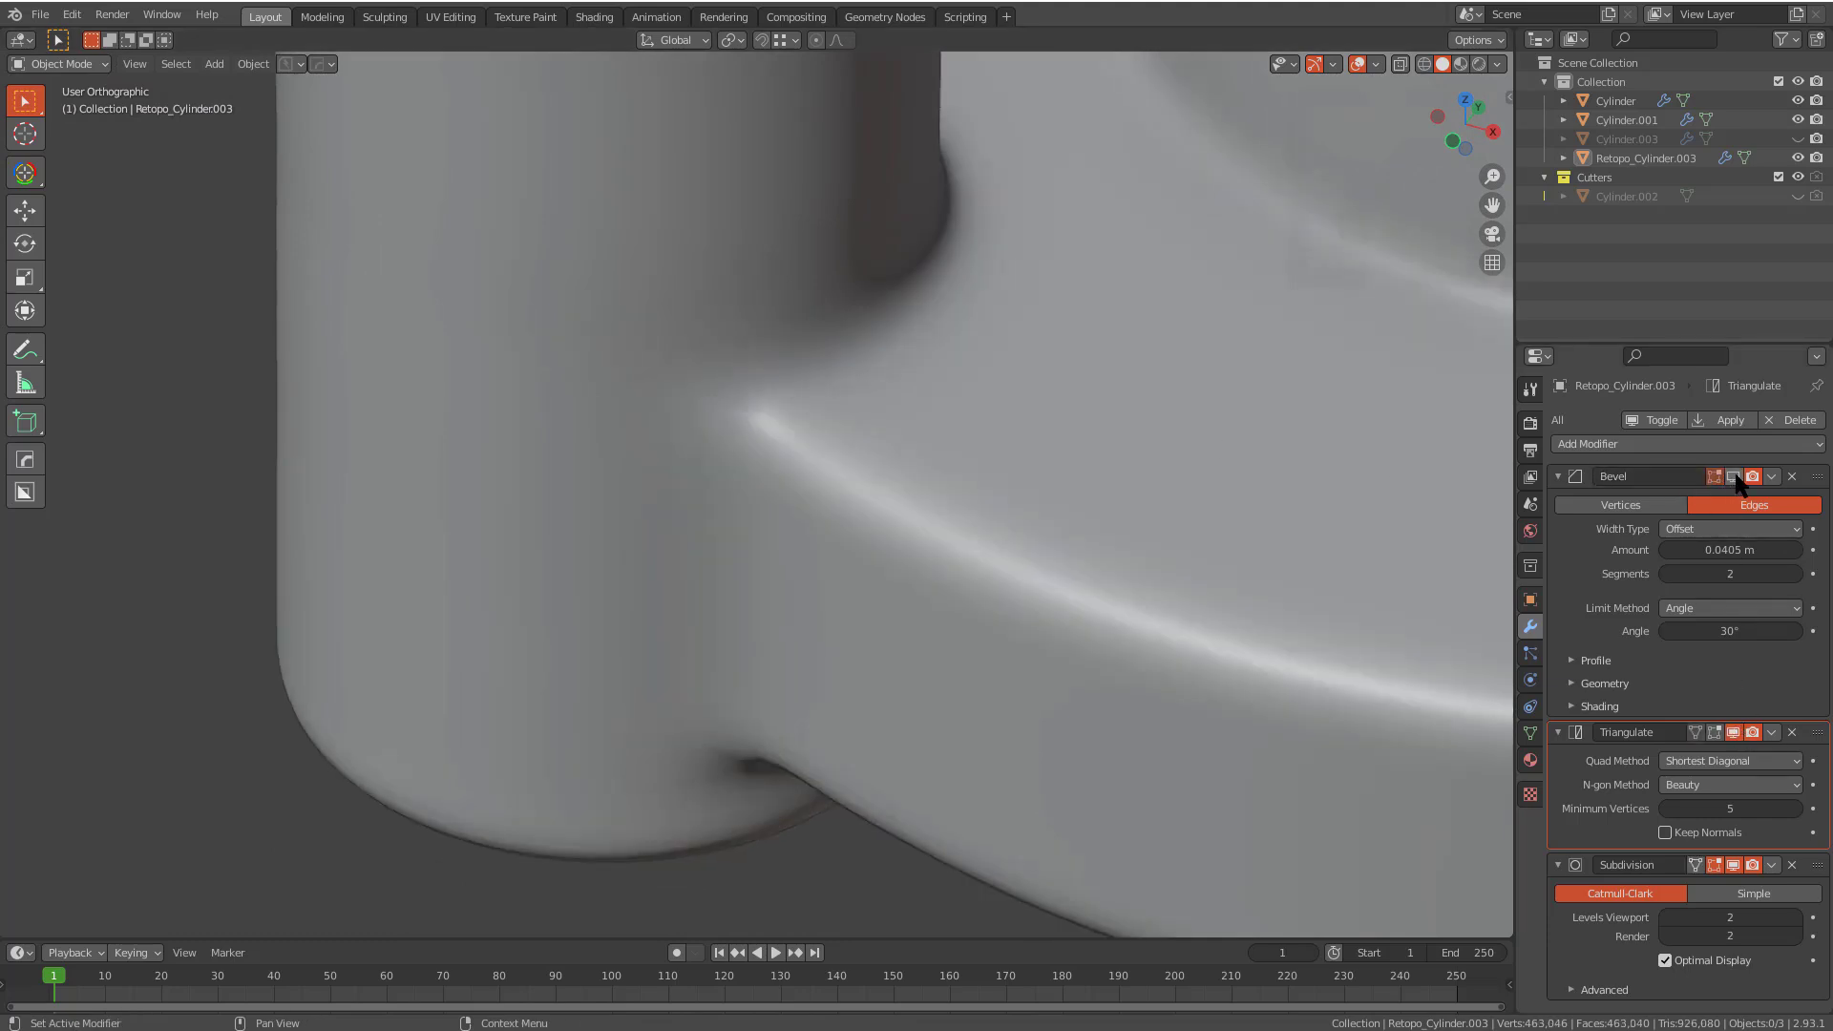
{"action": "key", "text": "alt+v"}
{"action": "left_click", "coordinate": [1024, 565]}
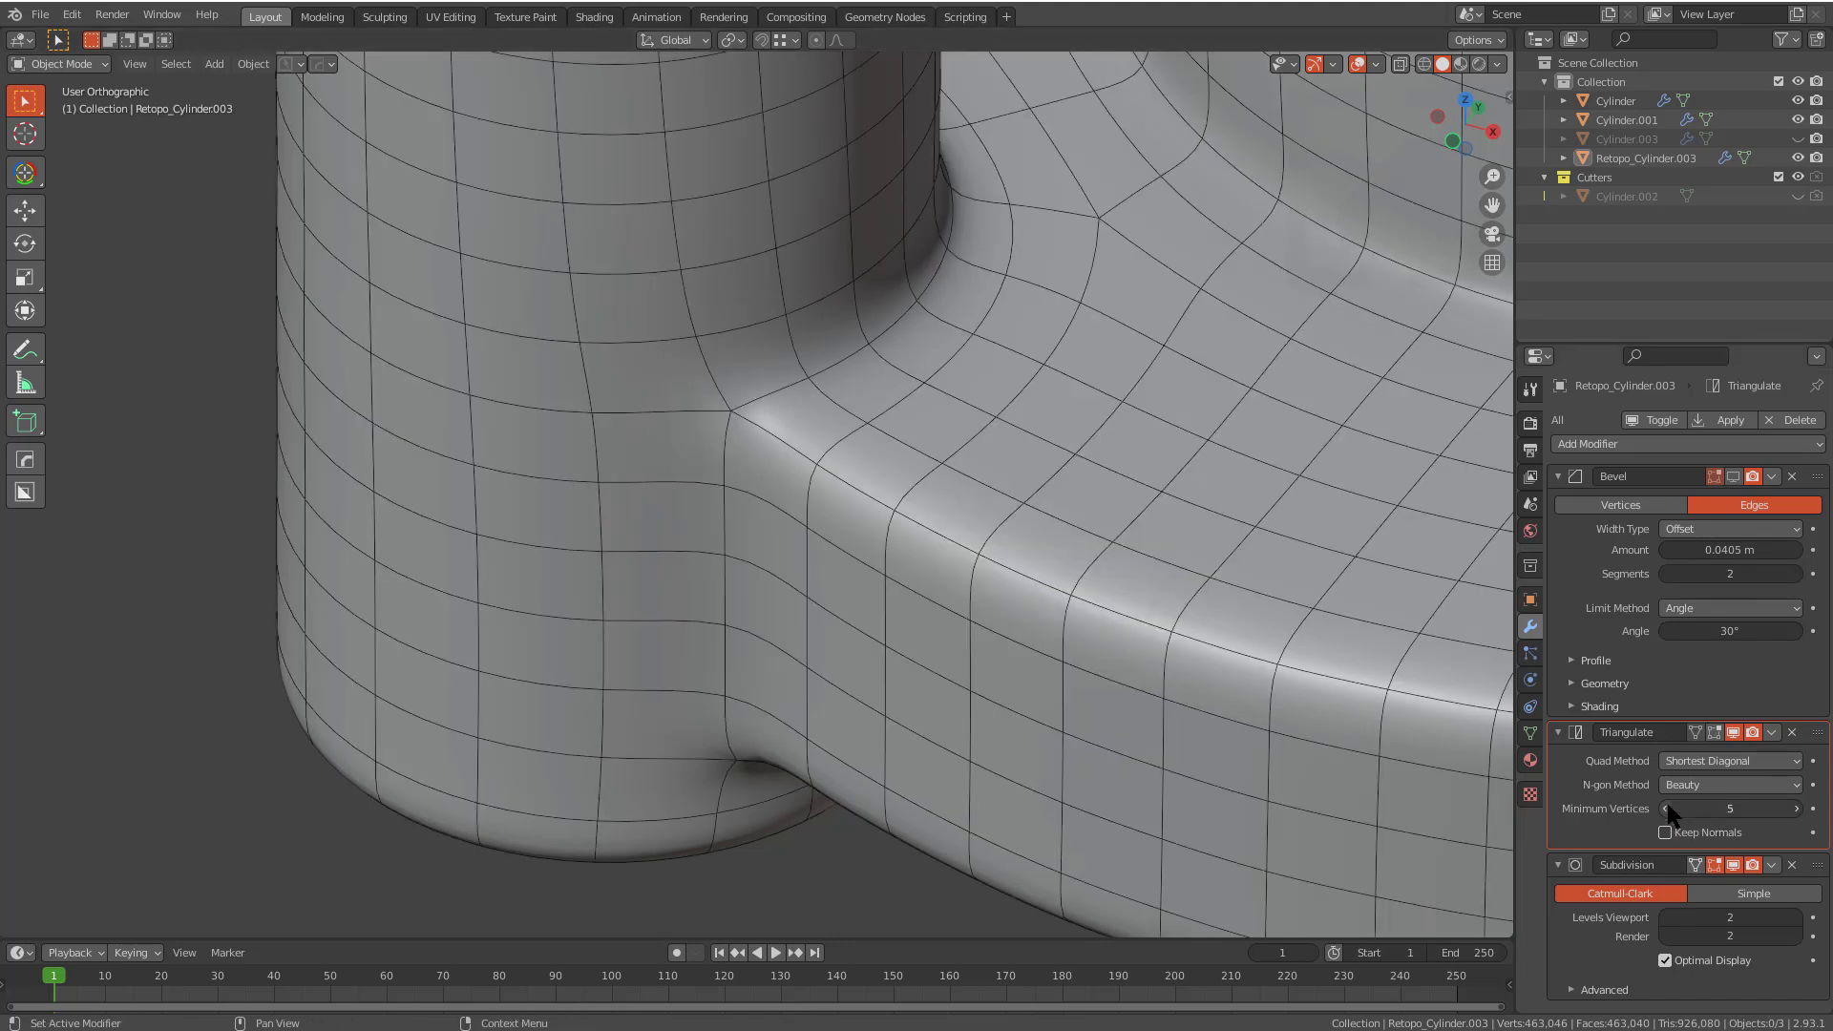
Step: Try the Triangulate modifier with minimum vertices 4 and set it back to 5
{"action": "key", "text": "ctrl+z"}
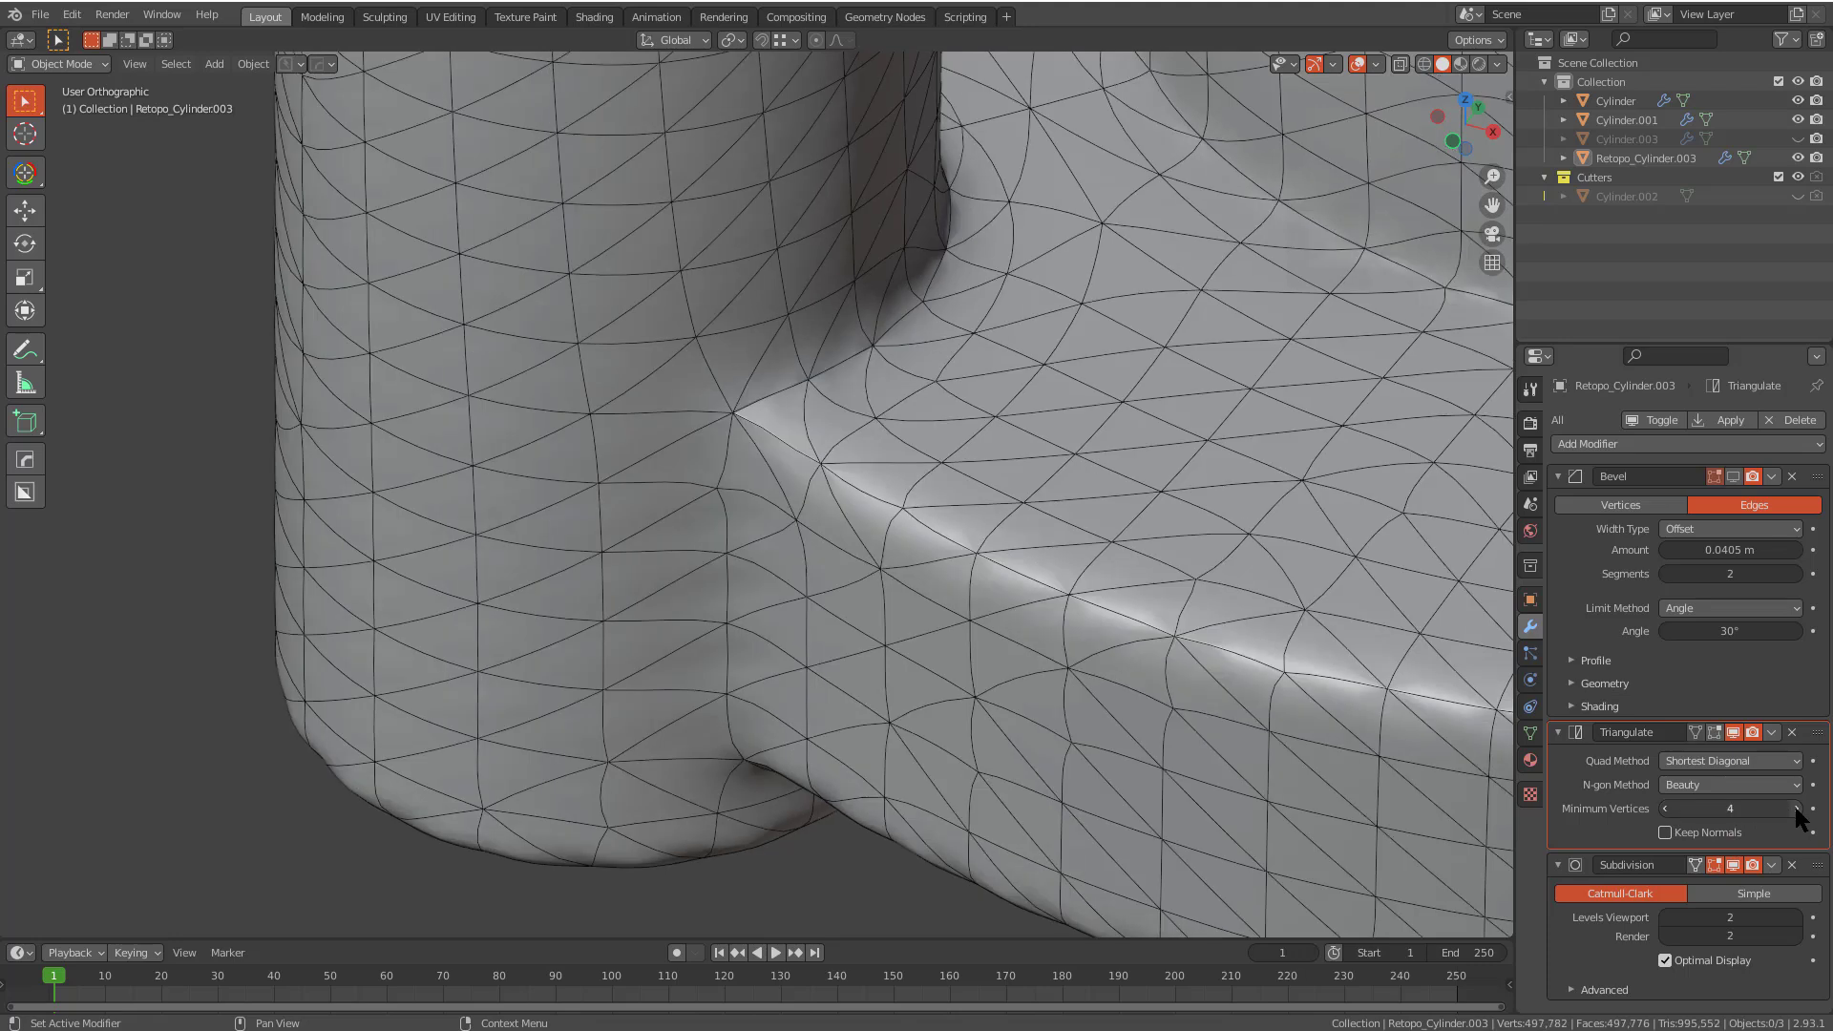
{"action": "scroll", "coordinate": [1797, 813], "scroll_direction": "up", "scroll_amount": 1, "text": "ctrl"}
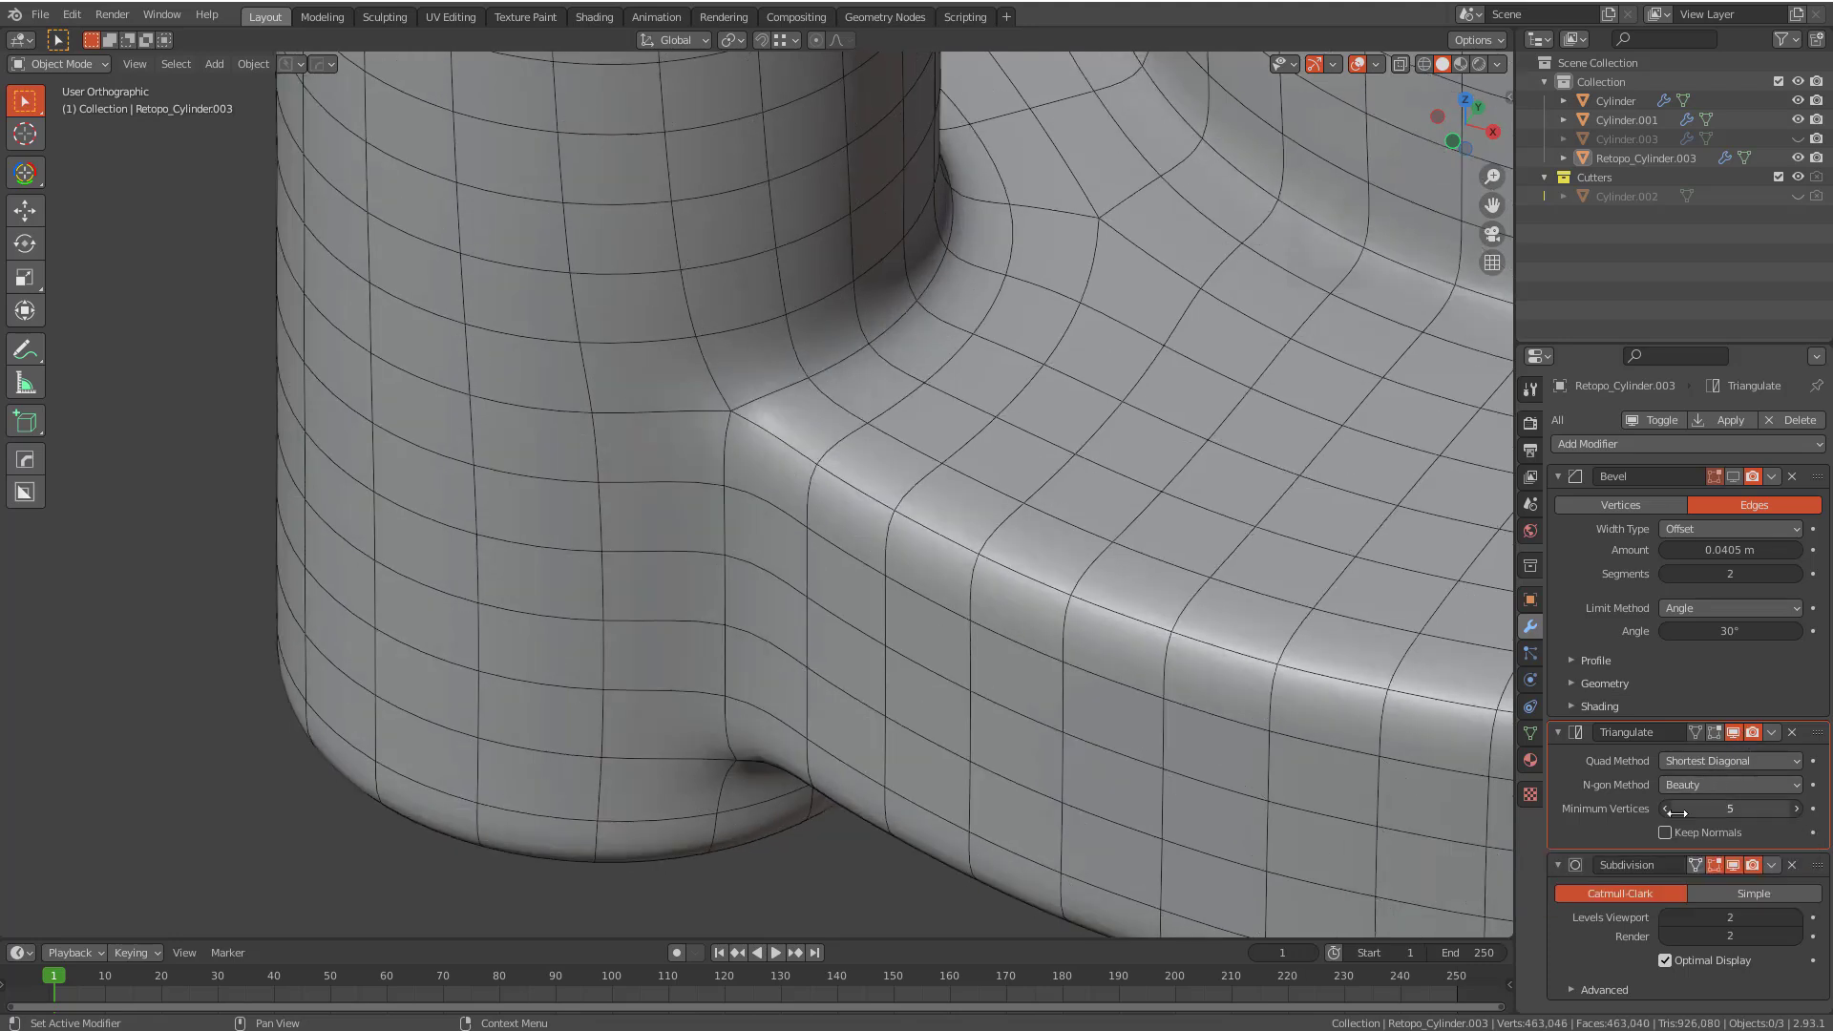
Step: Hide the wireframe overlay and bring all three models into view to compare their shading
{"action": "scroll", "coordinate": [896, 595], "scroll_direction": "down", "scroll_amount": 7}
{"action": "middle_click_drag", "start_coordinate": [895, 496], "coordinate": [940, 585], "text": "shift"}
{"action": "middle_click_drag", "start_coordinate": [939, 584], "coordinate": [998, 600]}
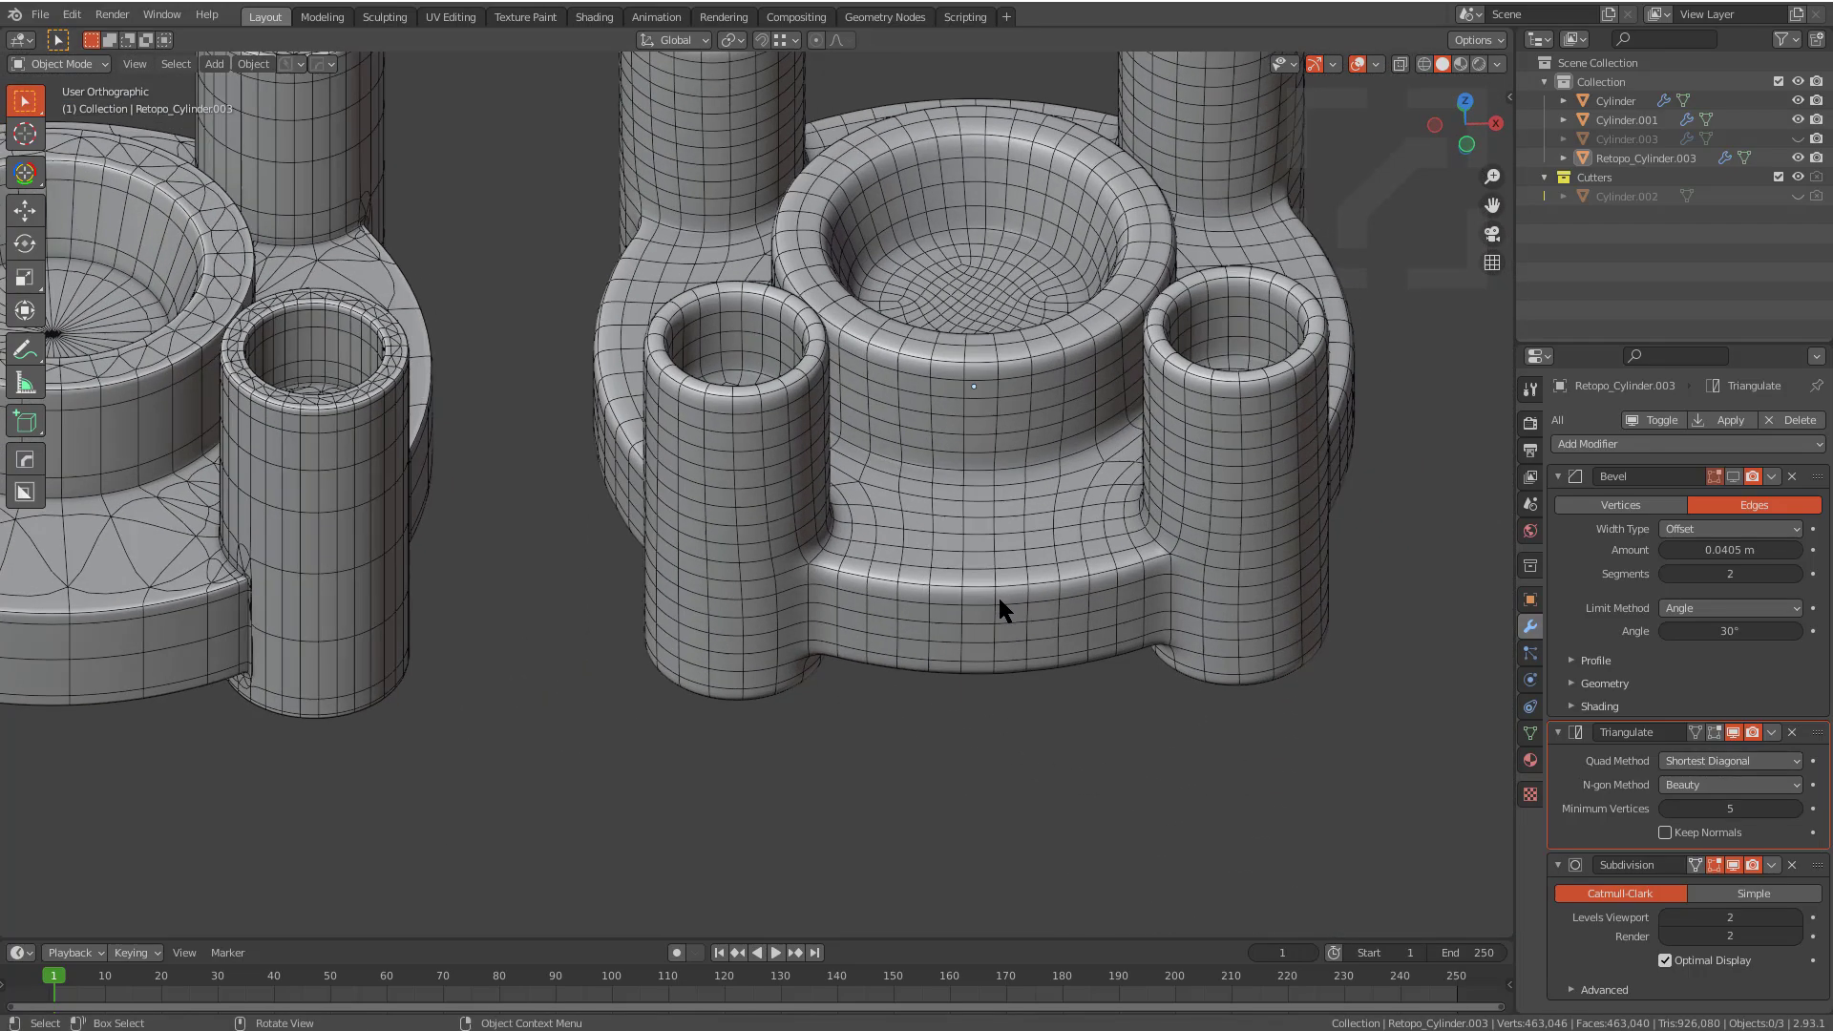
{"action": "key", "text": "alt+v"}
{"action": "left_click", "coordinate": [999, 601]}
{"action": "scroll", "coordinate": [846, 611], "scroll_direction": "down", "scroll_amount": 4}
{"action": "middle_click_drag", "start_coordinate": [846, 611], "coordinate": [1078, 619]}
{"action": "scroll", "coordinate": [809, 596], "scroll_direction": "up", "scroll_amount": 2}
{"action": "middle_click_drag", "start_coordinate": [1180, 521], "coordinate": [1068, 565]}
{"action": "scroll", "coordinate": [1069, 565], "scroll_direction": "down", "scroll_amount": 1}
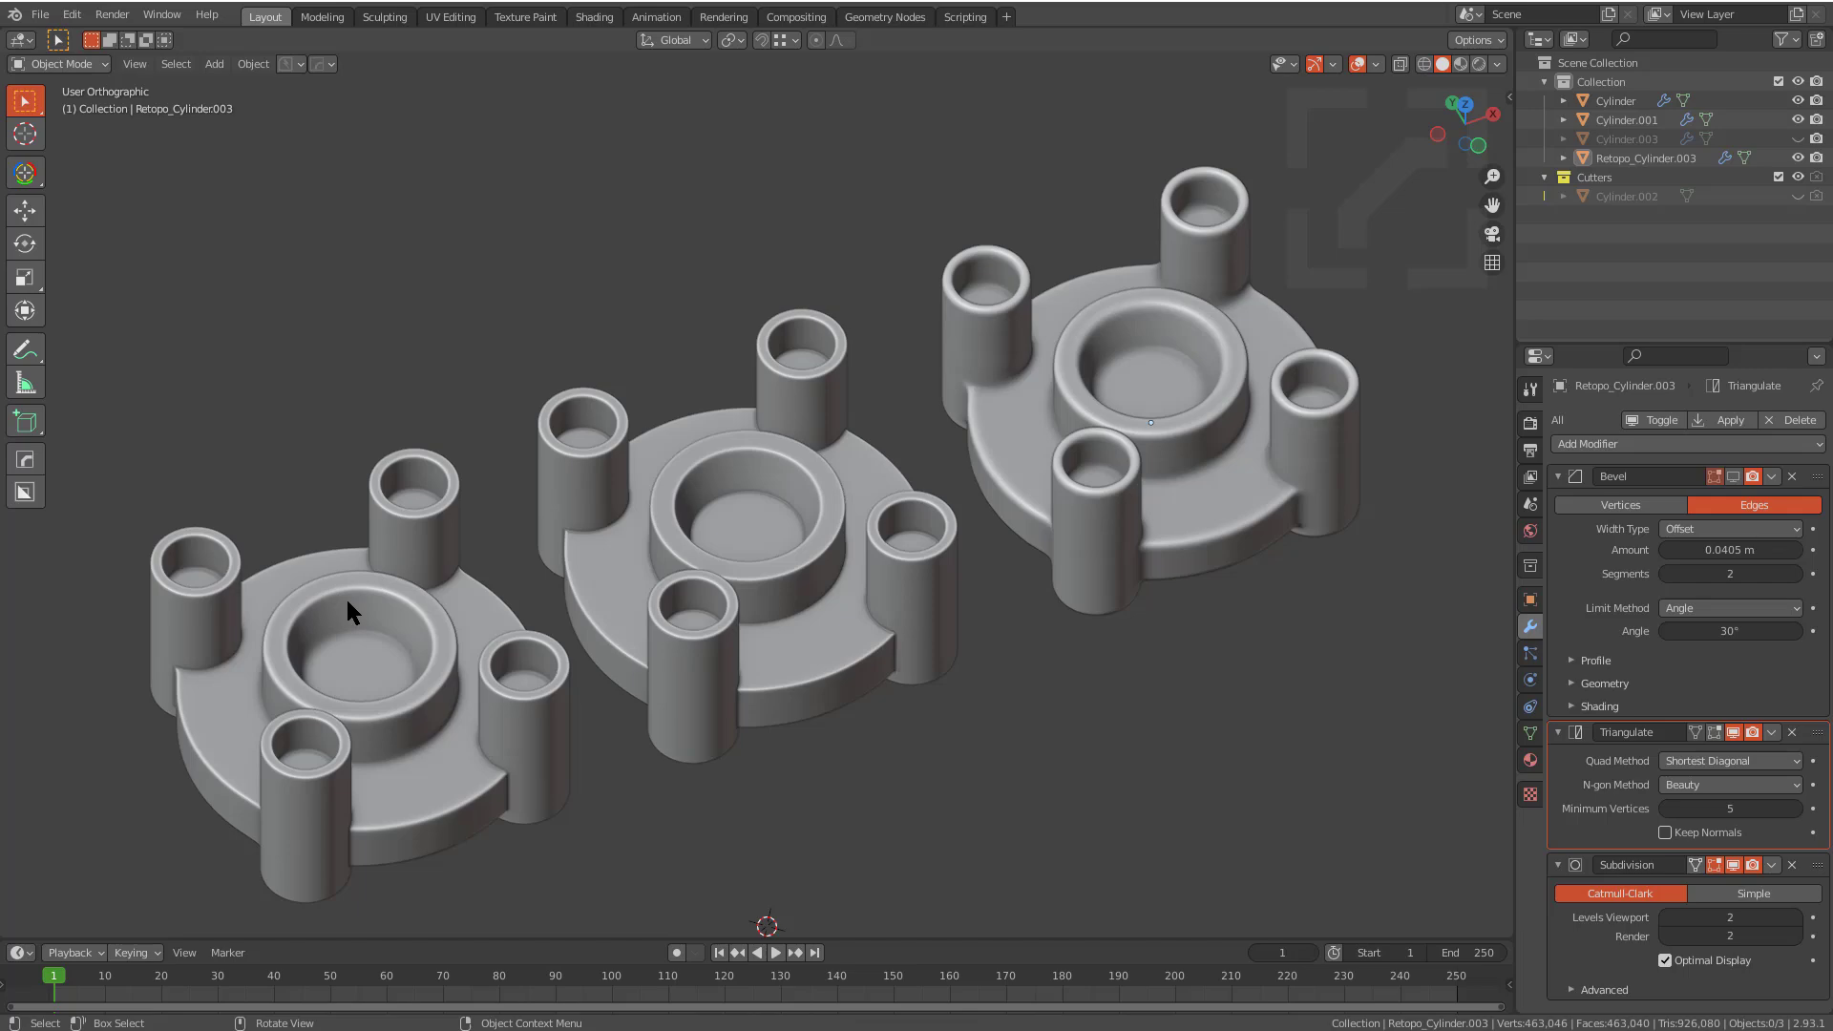
Step: Show the wireframe overlay and examine the remeshed model's quad topology around the tubes and central ring
{"action": "scroll", "coordinate": [1240, 470], "scroll_direction": "up", "scroll_amount": 2}
{"action": "key", "text": "alt+v"}
{"action": "left_click", "coordinate": [1240, 469]}
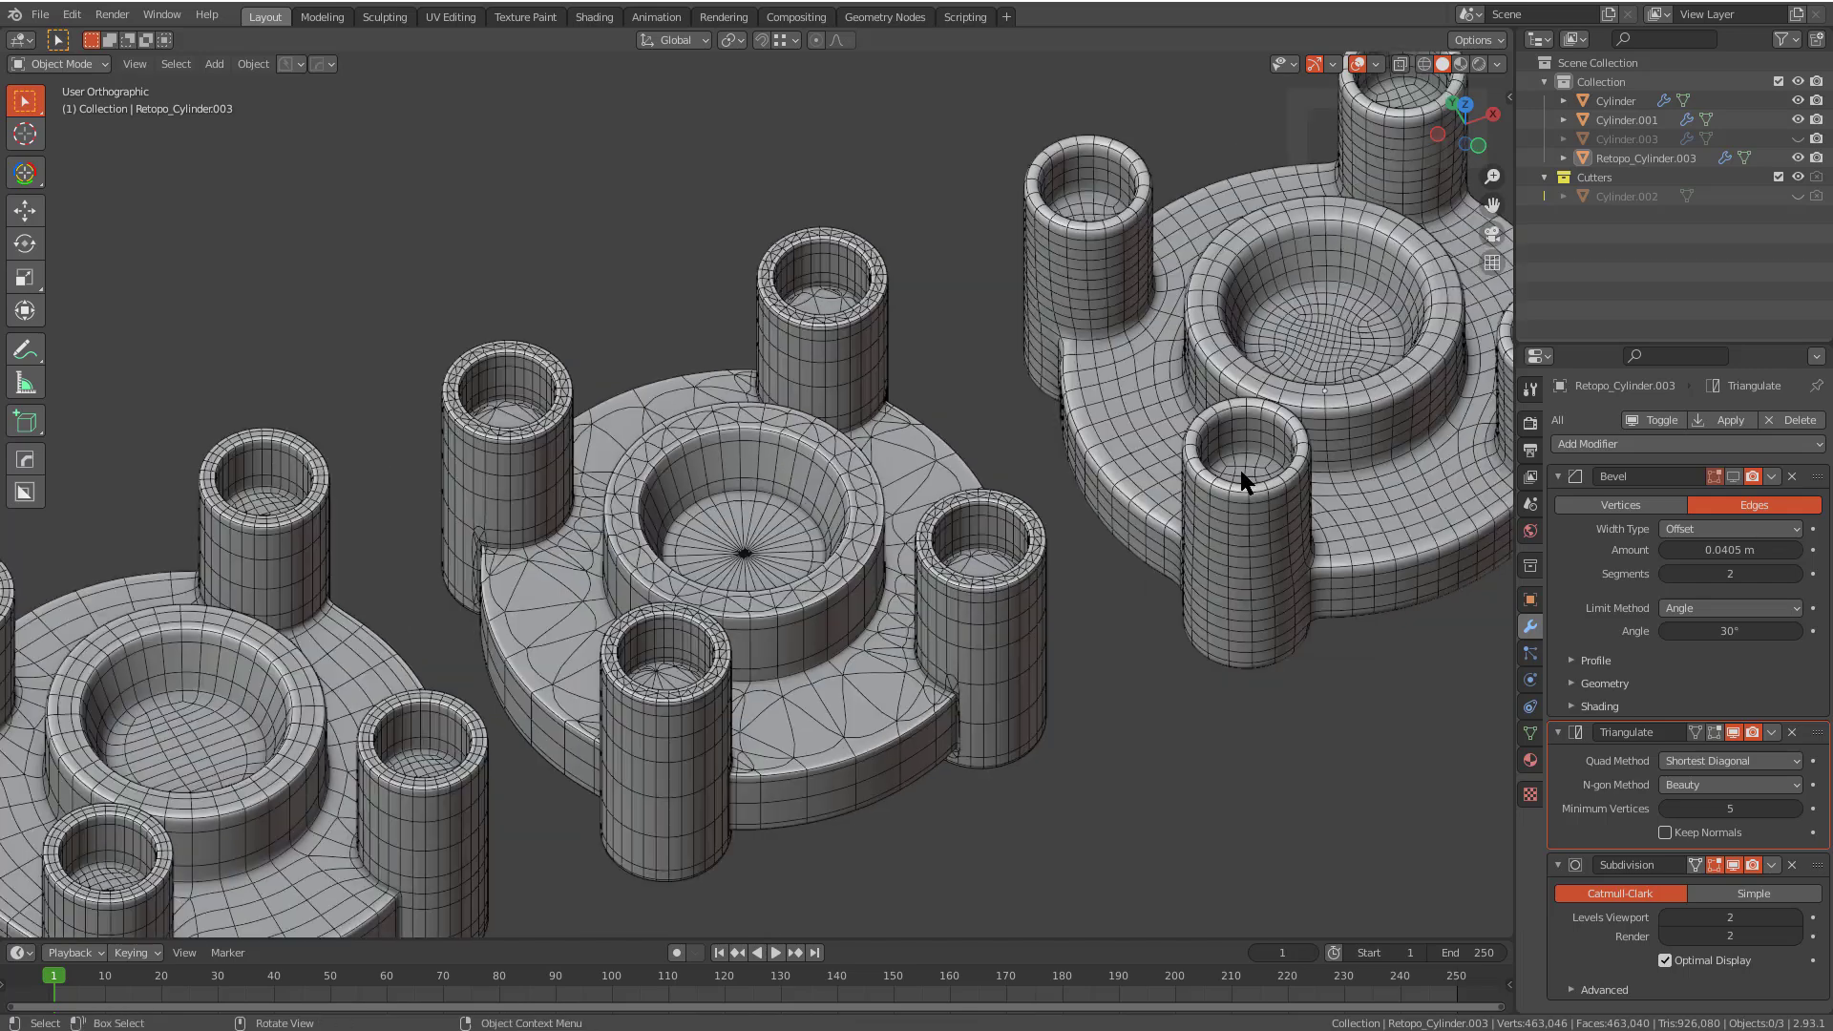
{"action": "middle_click_drag", "start_coordinate": [1240, 470], "coordinate": [830, 510], "text": "shift"}
{"action": "scroll", "coordinate": [821, 497], "scroll_direction": "up", "scroll_amount": 4}
{"action": "scroll", "coordinate": [585, 291], "scroll_direction": "down", "scroll_amount": 2}
{"action": "middle_click_drag", "start_coordinate": [640, 271], "coordinate": [759, 254]}
{"action": "middle_click_drag", "start_coordinate": [602, 413], "coordinate": [711, 388], "text": "shift"}
{"action": "mouse_move", "coordinate": [939, 447]}
{"action": "middle_mouse_down"}
{"action": "mouse_move", "coordinate": [1050, 559]}
{"action": "mouse_move", "coordinate": [943, 474]}
{"action": "middle_mouse_up"}
{"action": "scroll", "coordinate": [916, 471], "scroll_direction": "up", "scroll_amount": 1}
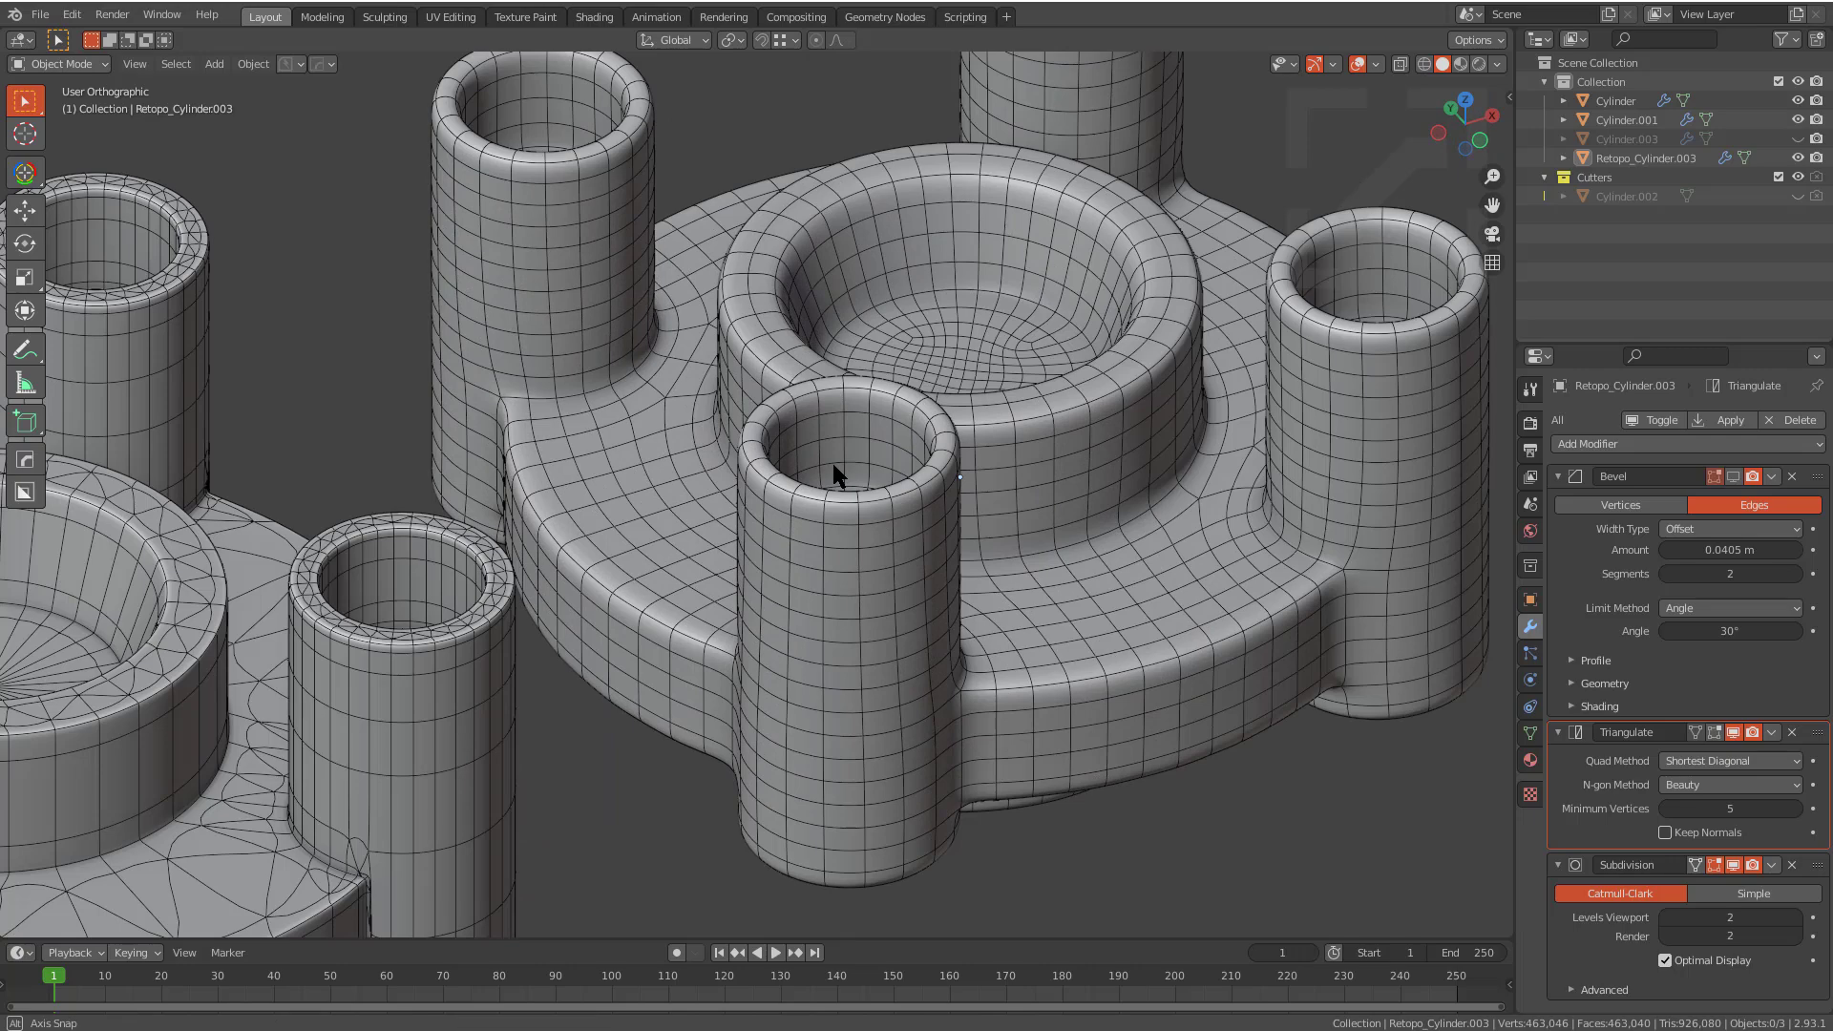
{"action": "middle_click_drag", "start_coordinate": [833, 462], "coordinate": [766, 447]}
Step: Enter Edit Mode on the remeshed model and select horizontal edge loops around the central ring's outer wall to check their flow
{"action": "key", "text": "Tab"}
{"action": "middle_click_drag", "start_coordinate": [1133, 502], "coordinate": [818, 422], "text": "shift"}
{"action": "scroll", "coordinate": [819, 422], "scroll_direction": "up", "scroll_amount": 4}
{"action": "left_click", "coordinate": [800, 427], "text": "alt"}
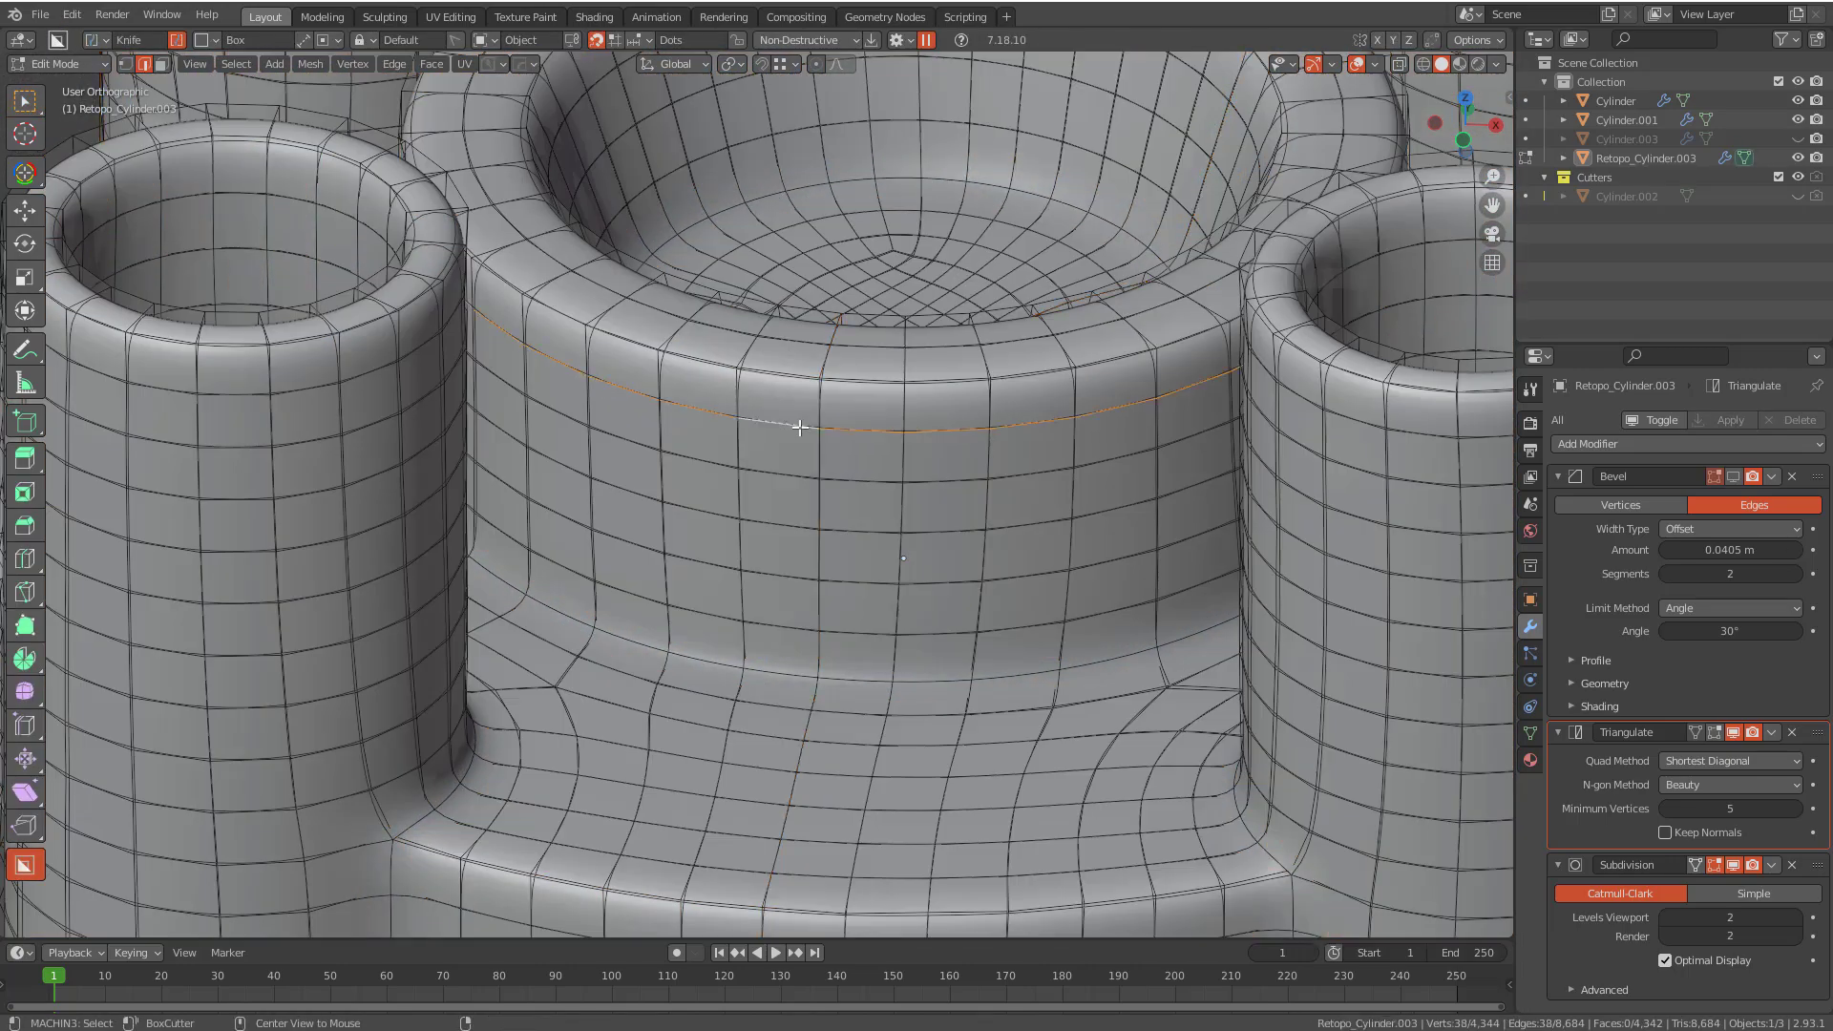
{"action": "left_click", "coordinate": [786, 485], "text": "alt"}
{"action": "left_click", "coordinate": [788, 536], "text": "alt+shift"}
{"action": "left_click", "coordinate": [781, 580], "text": "alt+shift"}
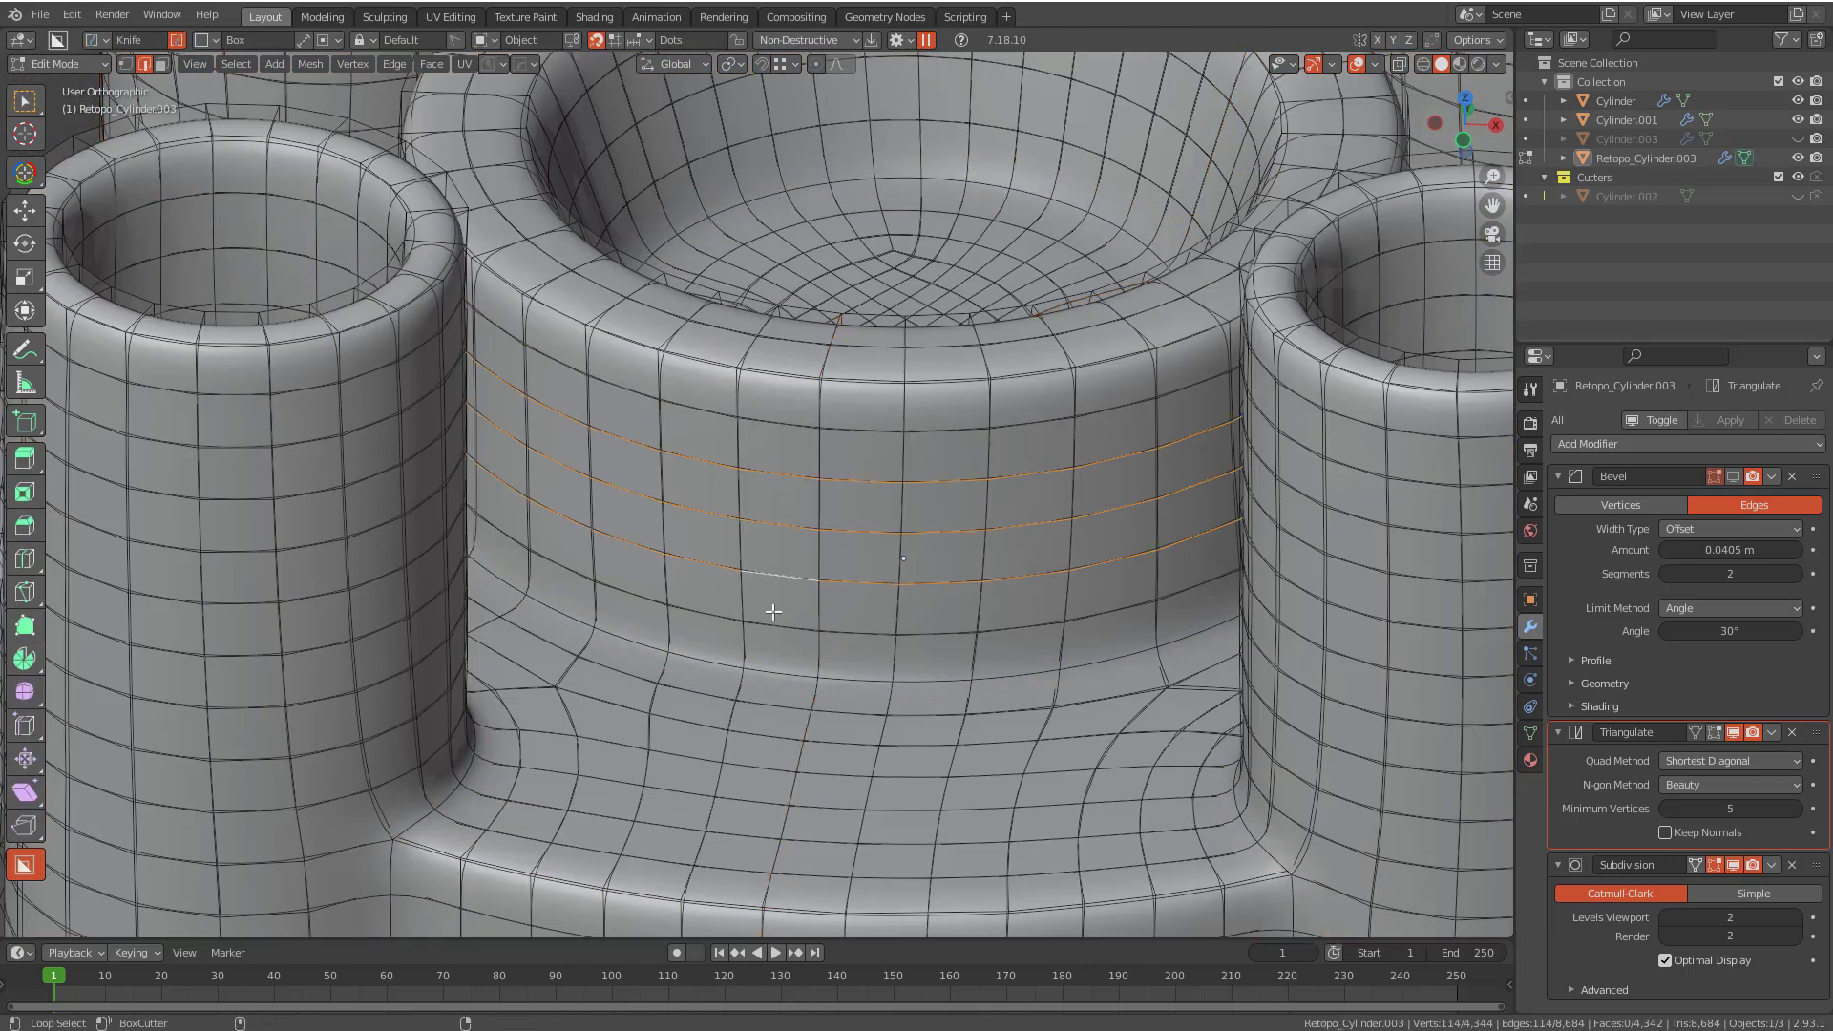
{"action": "left_click", "coordinate": [767, 616], "text": "alt+shift"}
Step: Select a vertical edge loop on the front tube and trace its path across the model
{"action": "scroll", "coordinate": [737, 615], "scroll_direction": "down", "scroll_amount": 1}
{"action": "scroll", "coordinate": [728, 613], "scroll_direction": "down", "scroll_amount": 4}
{"action": "left_click", "coordinate": [535, 448], "text": "alt"}
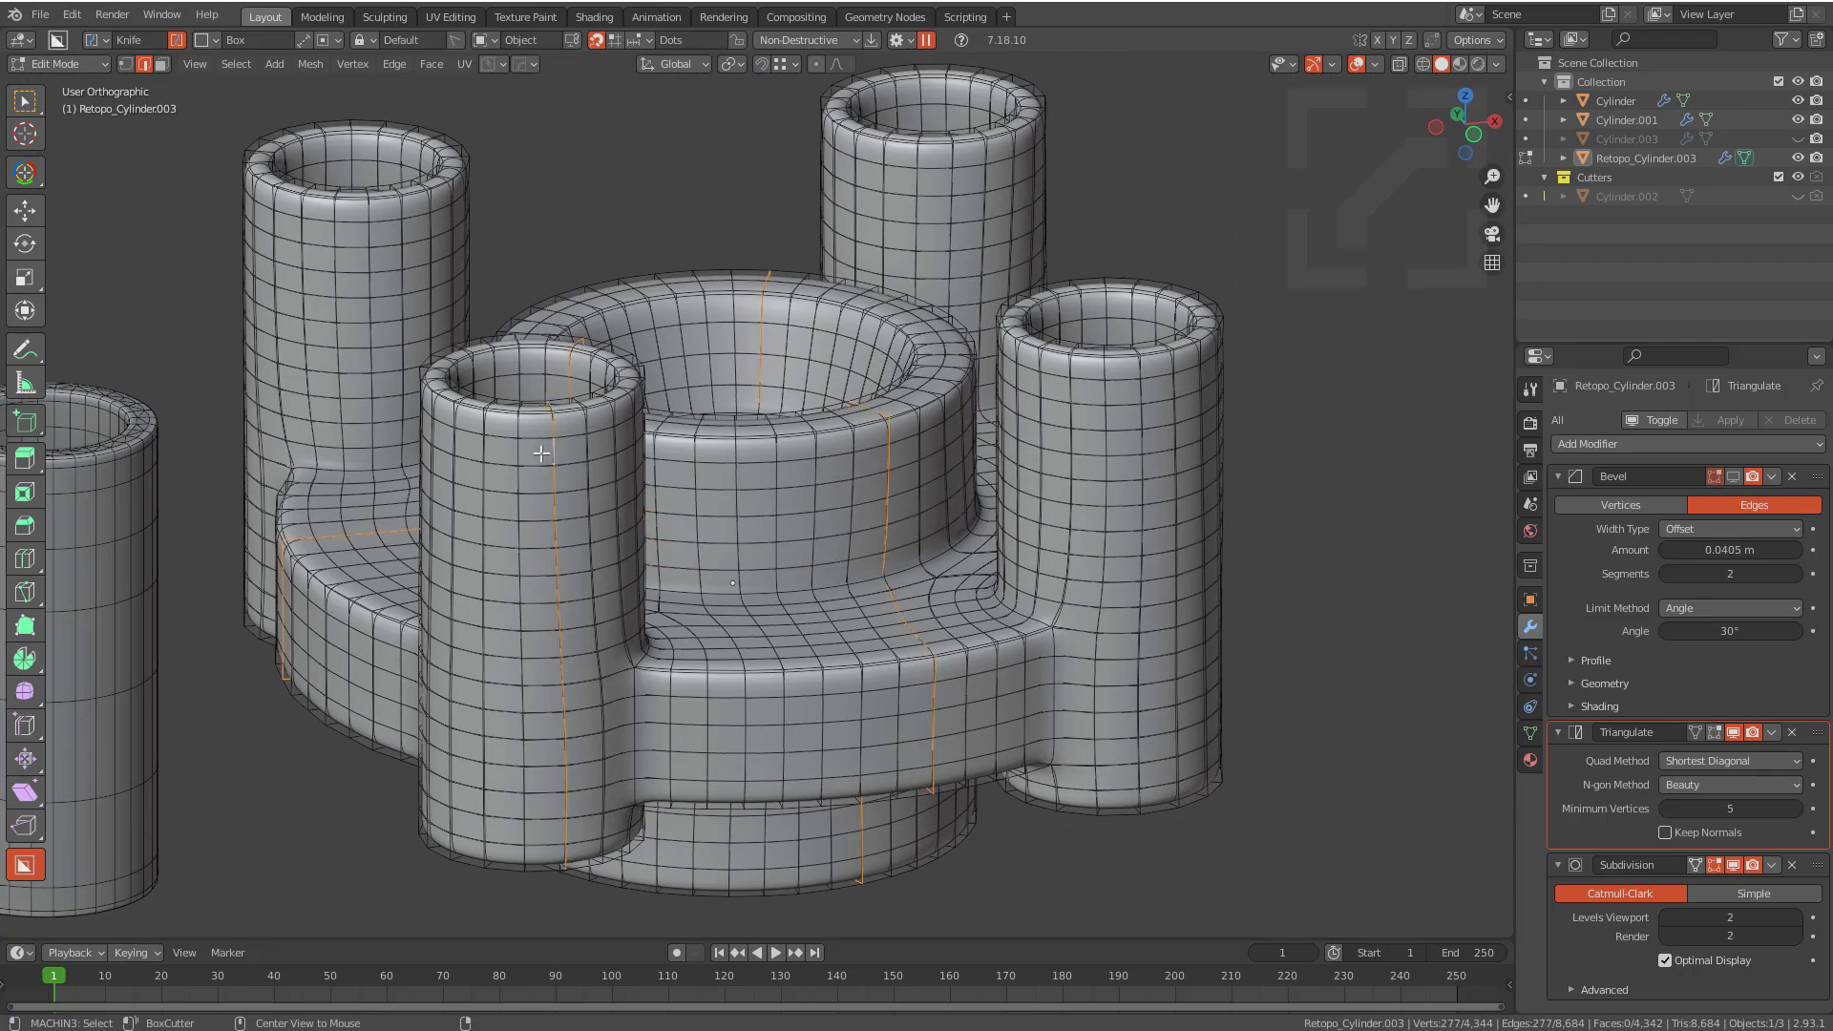
{"action": "left_click", "coordinate": [550, 453], "text": "alt"}
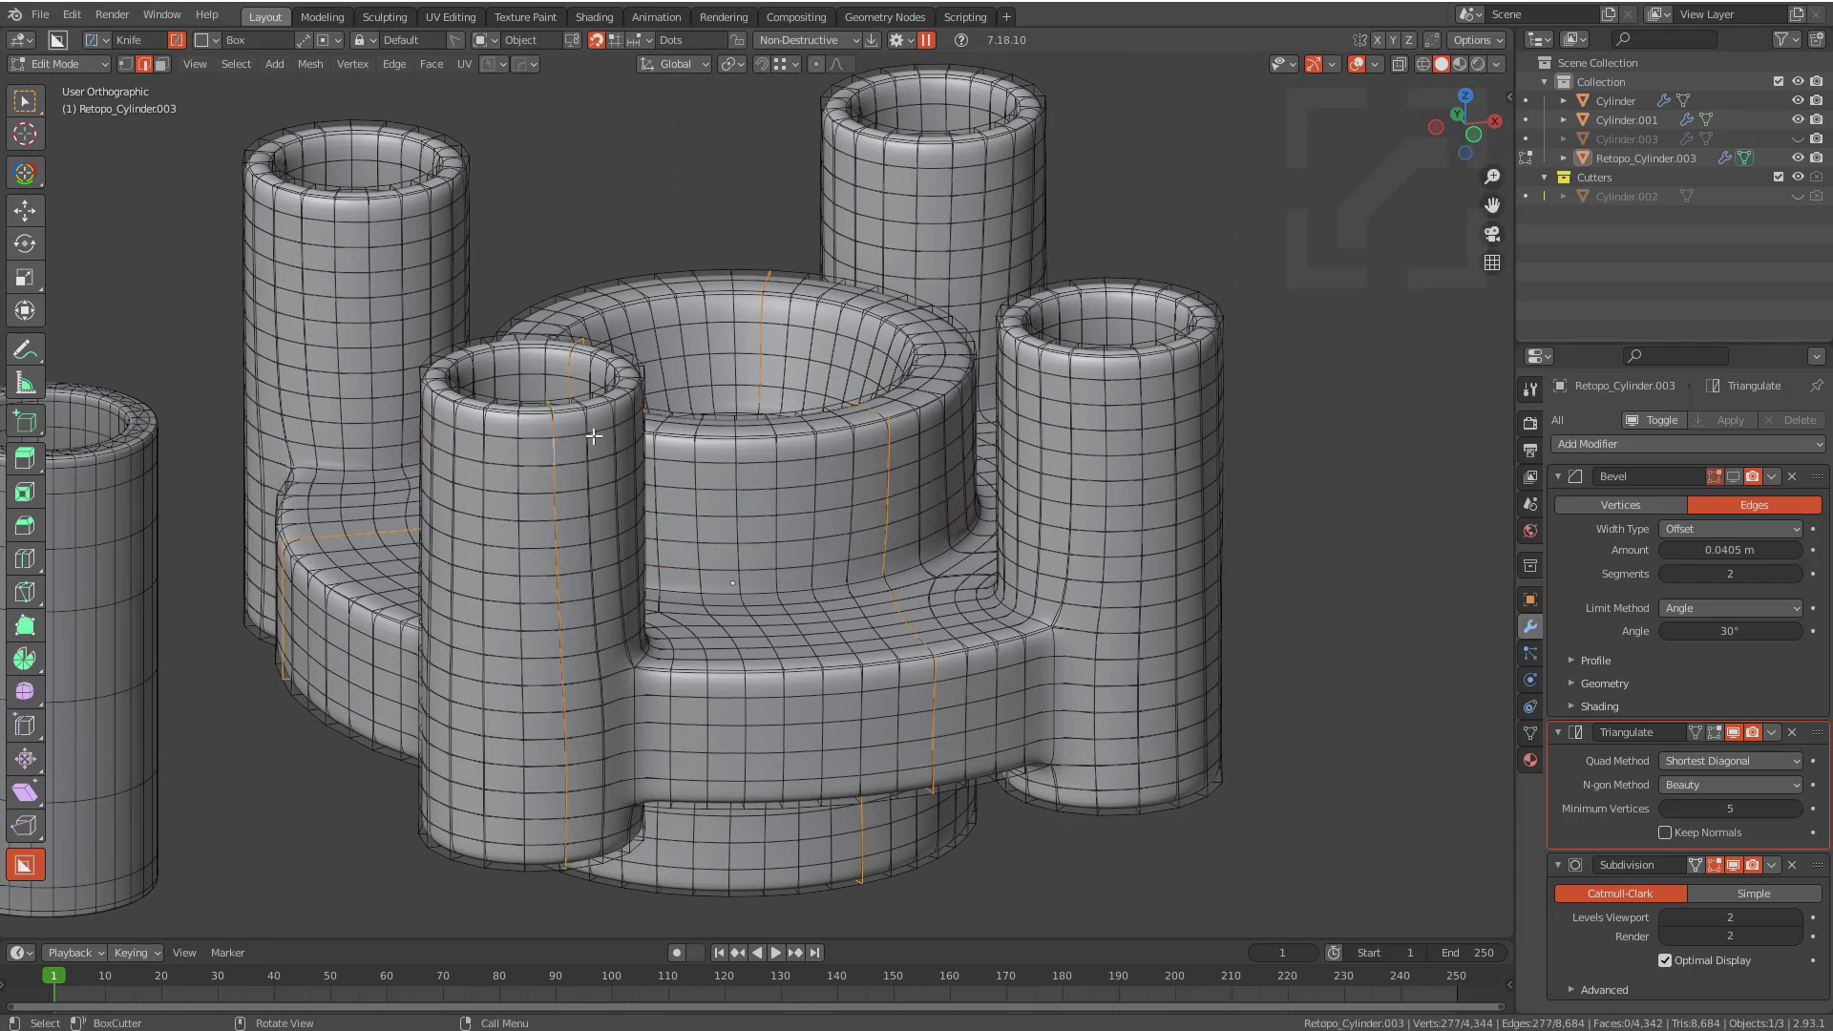
{"action": "middle_click_drag", "start_coordinate": [550, 452], "coordinate": [534, 565]}
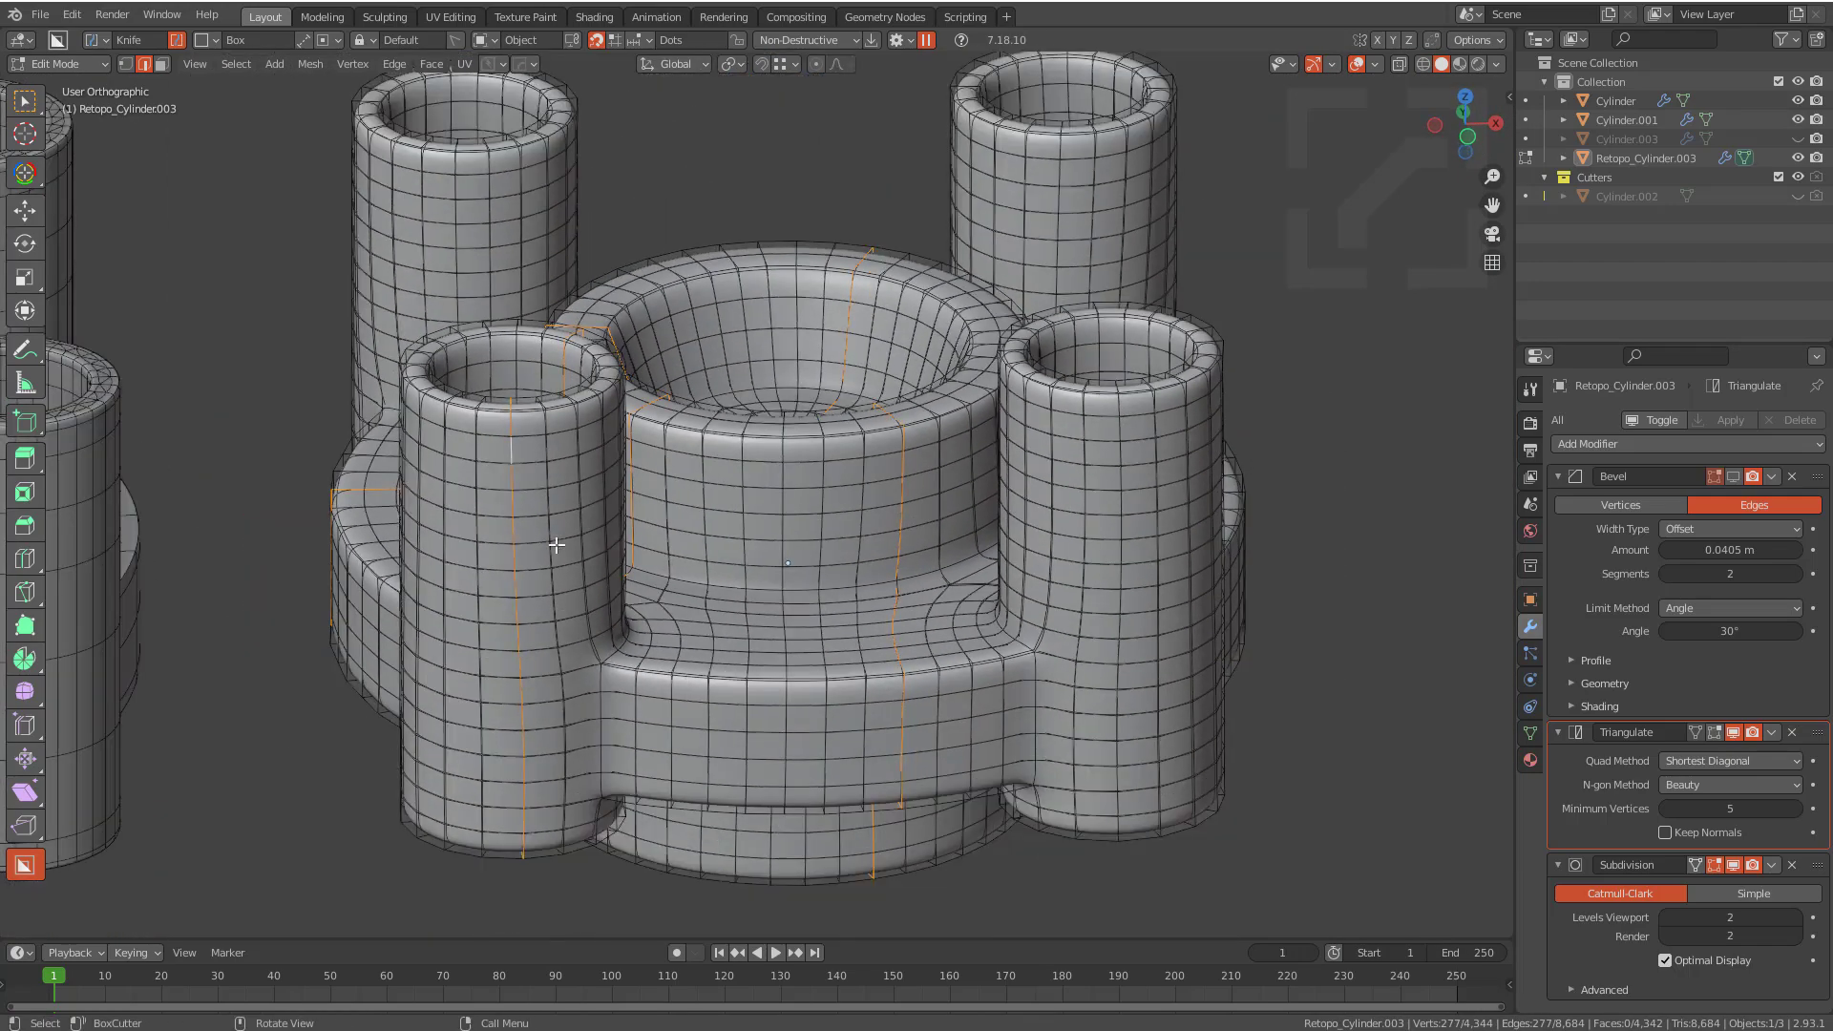
Step: Select six neighbouring horizontal edge loops around the front tube and one more near its lower end to check their flow
{"action": "left_click", "coordinate": [534, 565], "text": "alt"}
{"action": "left_click", "coordinate": [533, 541], "text": "alt+shift"}
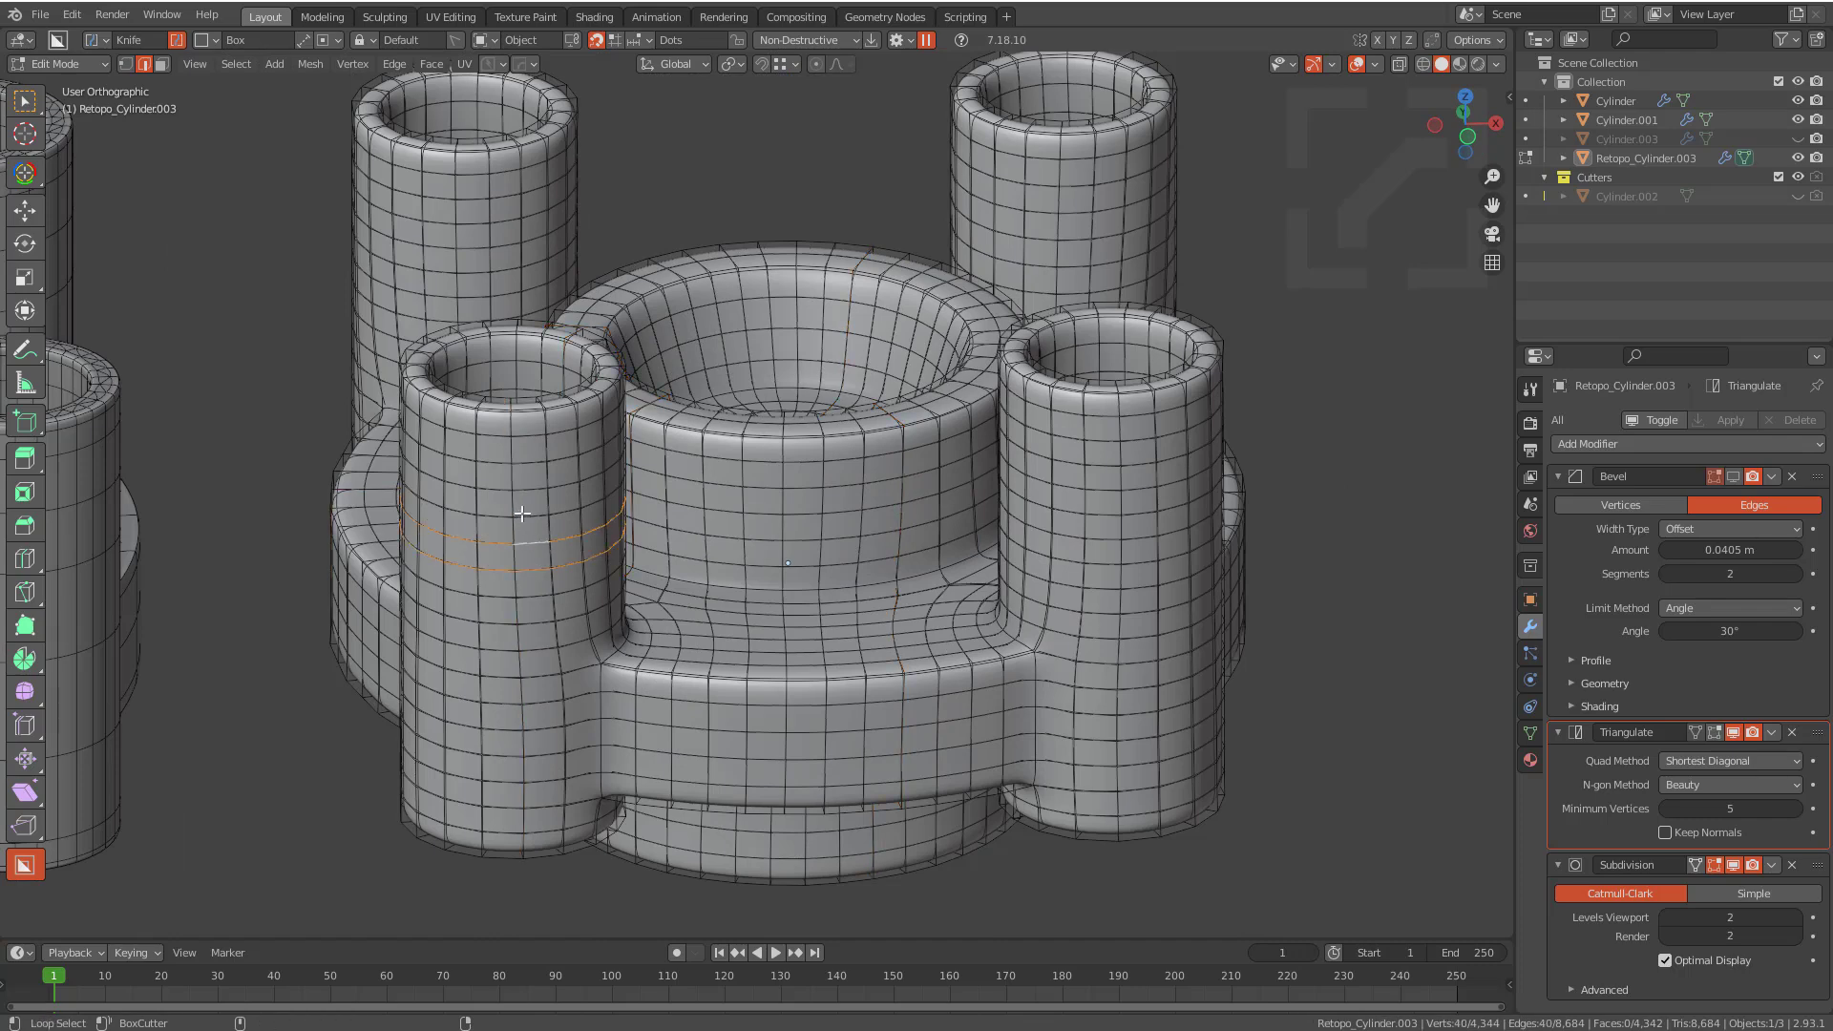
{"action": "left_click", "coordinate": [522, 515], "text": "alt+shift"}
{"action": "left_click", "coordinate": [524, 491], "text": "alt+shift"}
{"action": "left_click", "coordinate": [527, 466], "text": "alt+shift"}
{"action": "left_click", "coordinate": [531, 437], "text": "alt+shift"}
{"action": "scroll", "coordinate": [537, 427], "scroll_direction": "up", "scroll_amount": 1}
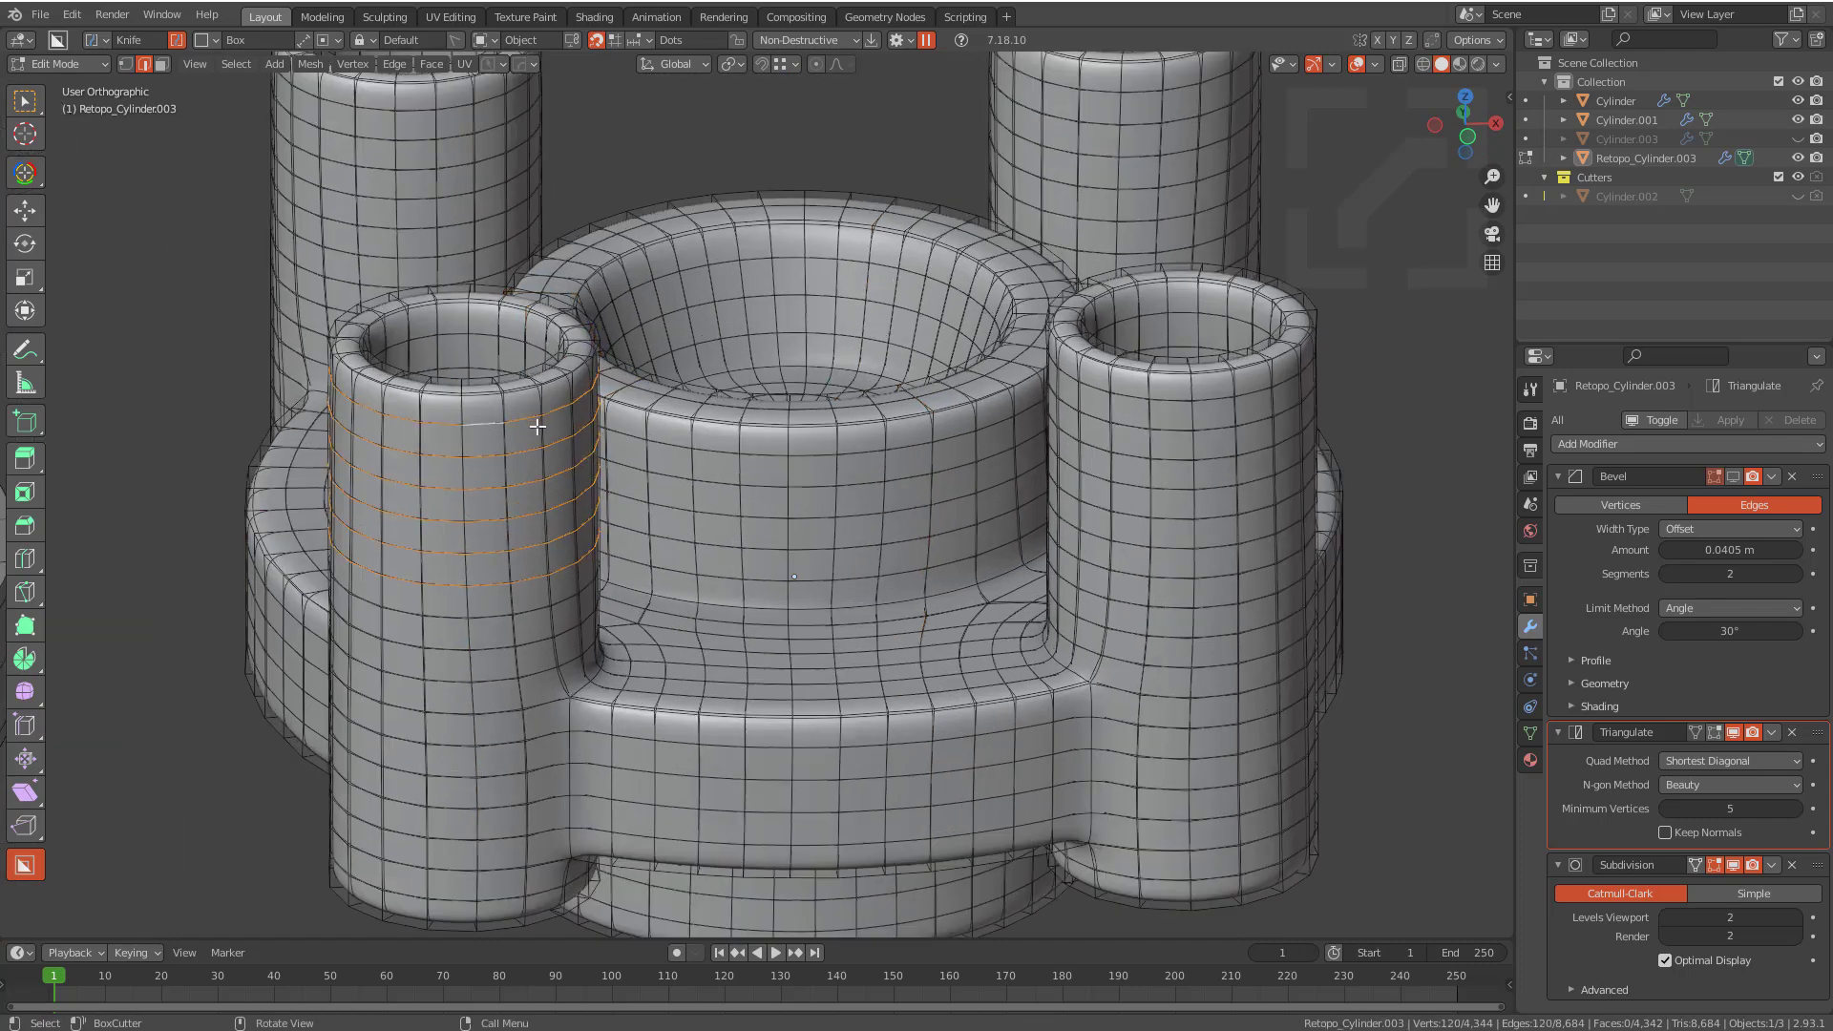
{"action": "middle_click_drag", "start_coordinate": [537, 427], "coordinate": [536, 411]}
{"action": "scroll", "coordinate": [538, 868], "scroll_direction": "up", "scroll_amount": 1, "text": "alt"}
{"action": "left_click", "coordinate": [544, 881], "text": "alt+shift"}
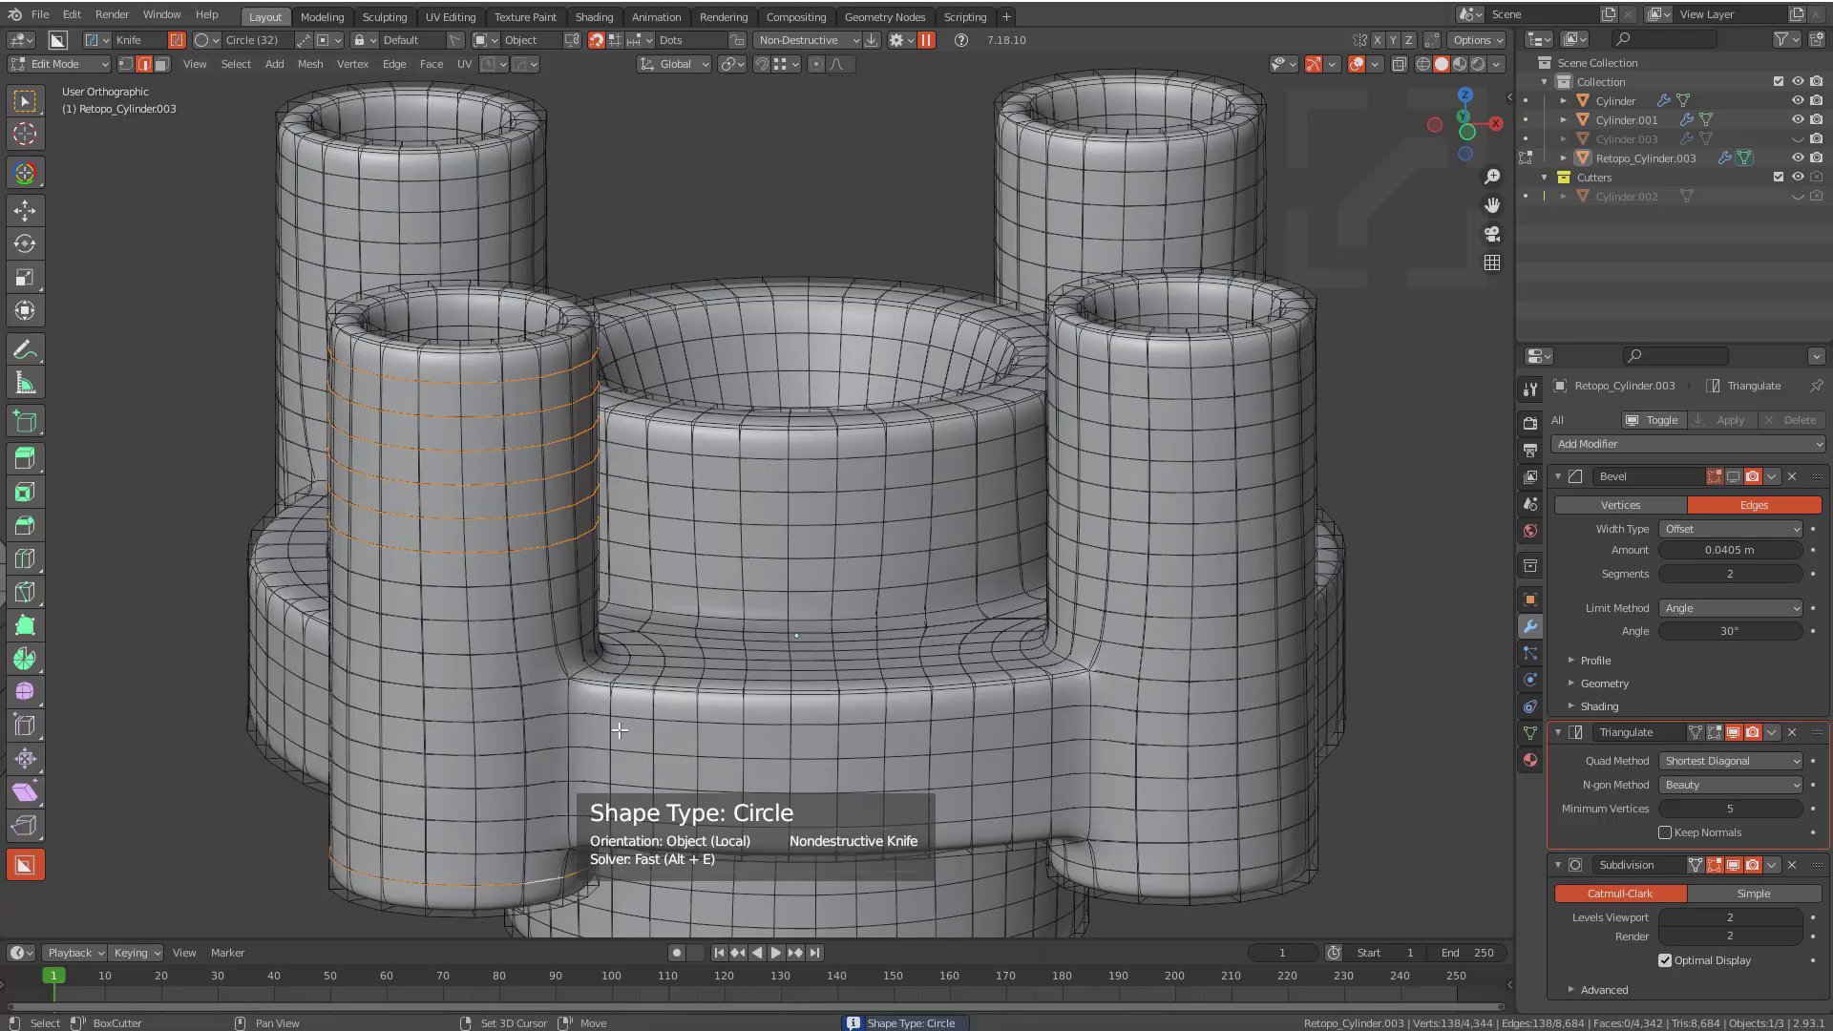
{"action": "middle_click_drag", "start_coordinate": [544, 881], "coordinate": [845, 450]}
Step: Return to Object Mode and bring all three models into view to compare their wireframes
{"action": "key", "text": "Tab"}
{"action": "scroll", "coordinate": [763, 458], "scroll_direction": "down", "scroll_amount": 2}
{"action": "middle_click_drag", "start_coordinate": [728, 439], "coordinate": [895, 455]}
{"action": "scroll", "coordinate": [571, 513], "scroll_direction": "down", "scroll_amount": 2}
{"action": "scroll", "coordinate": [895, 455], "scroll_direction": "down", "scroll_amount": 2}
{"action": "middle_click_drag", "start_coordinate": [896, 455], "coordinate": [937, 496]}
{"action": "scroll", "coordinate": [834, 534], "scroll_direction": "up", "scroll_amount": 1}
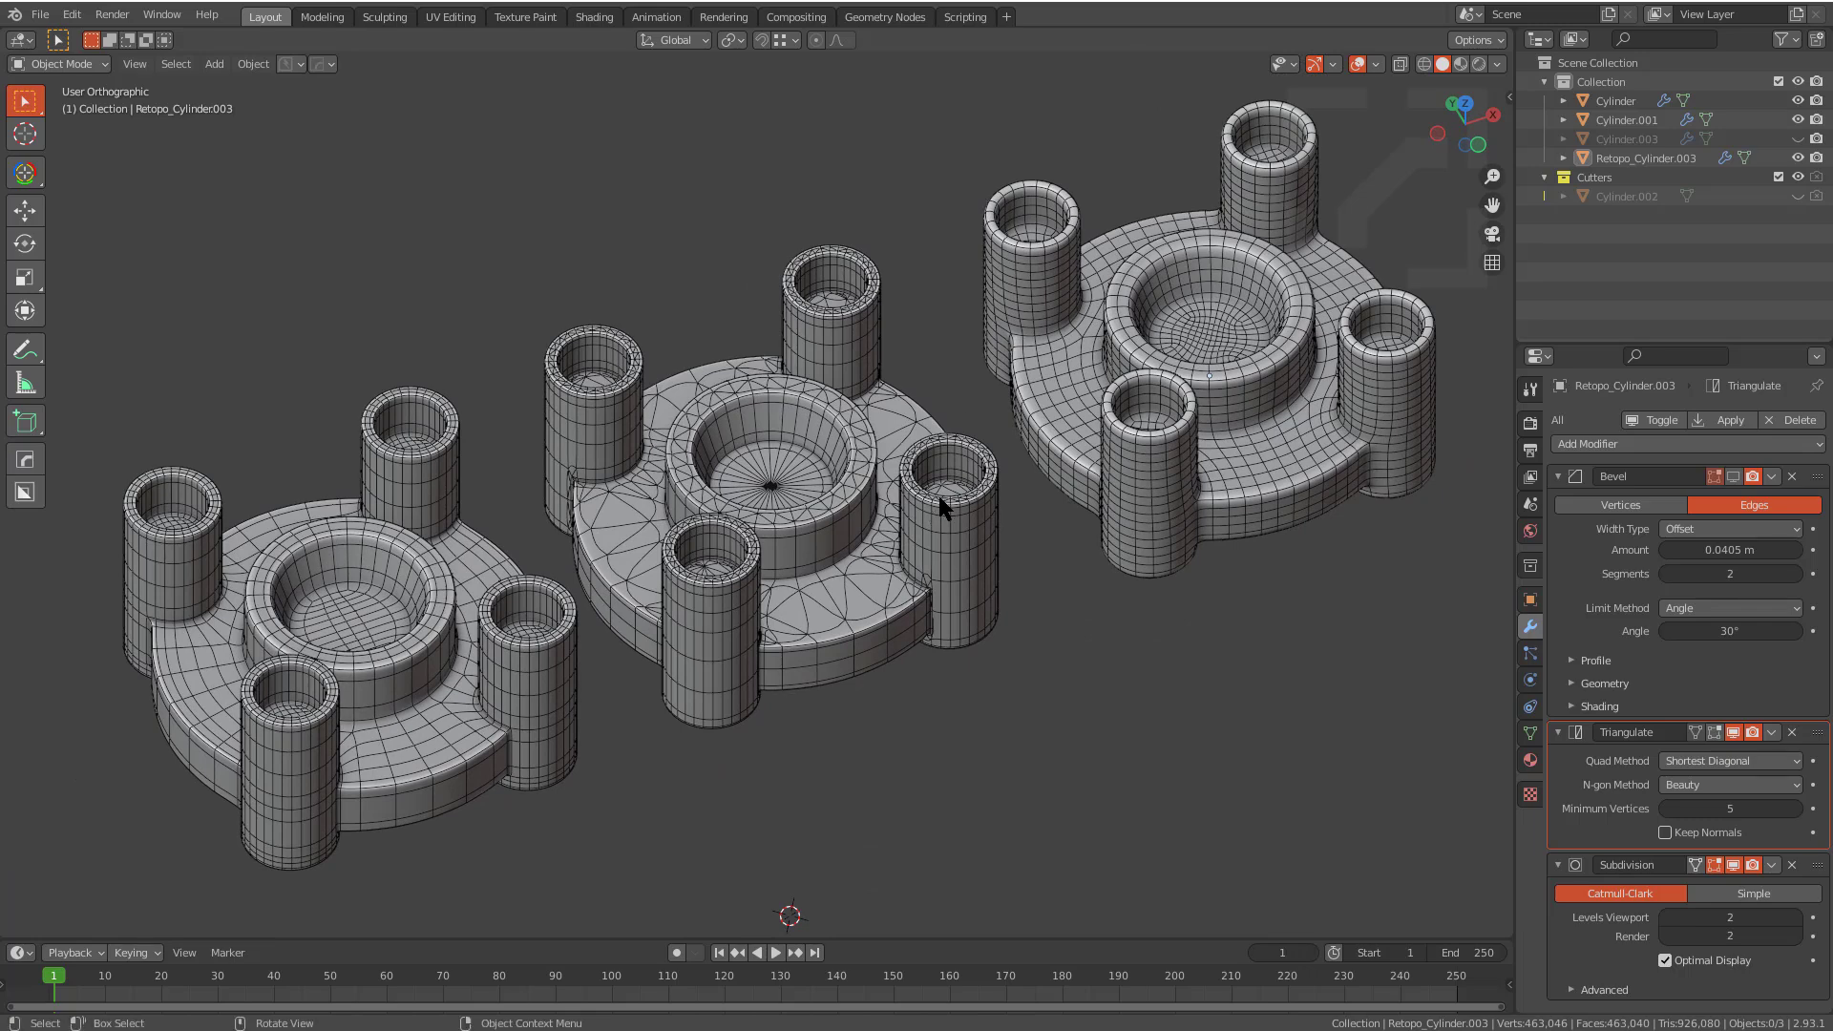